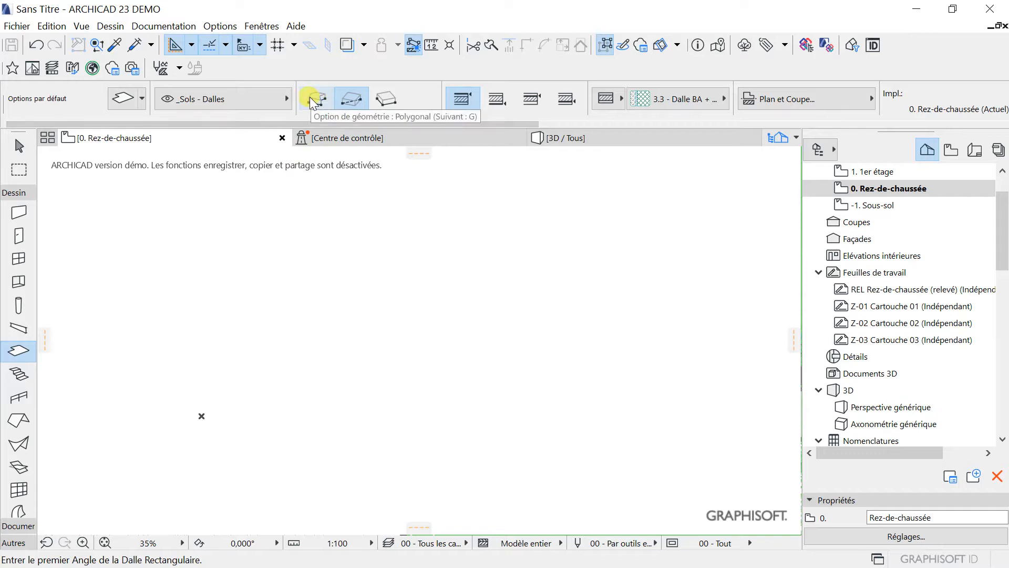
Open the slab default settings and switch the structure to basic and back to composite
{"action": "left_click", "coordinate": [122, 98]}
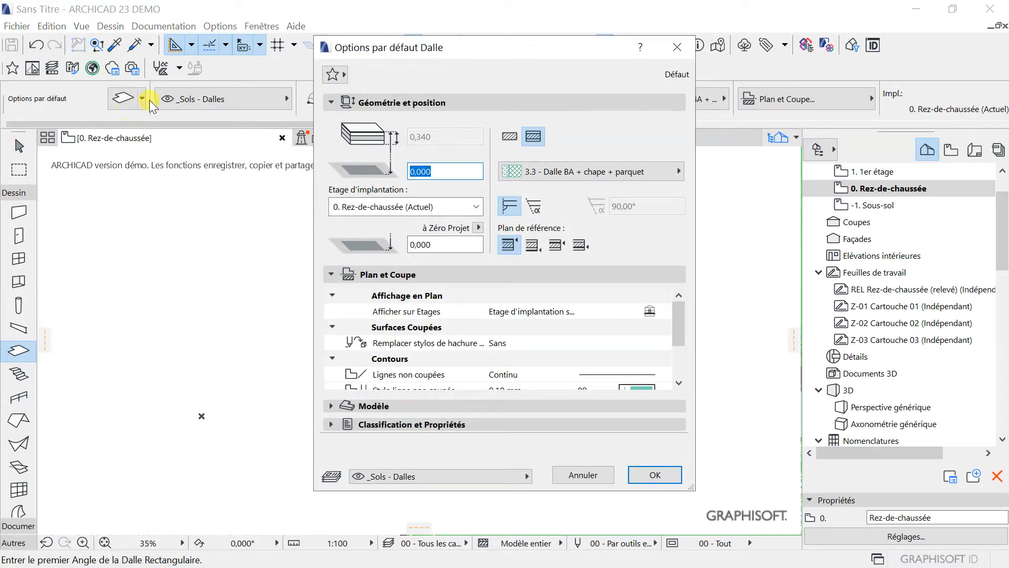
{"action": "left_click_drag", "start_coordinate": [450, 50], "coordinate": [395, 68]}
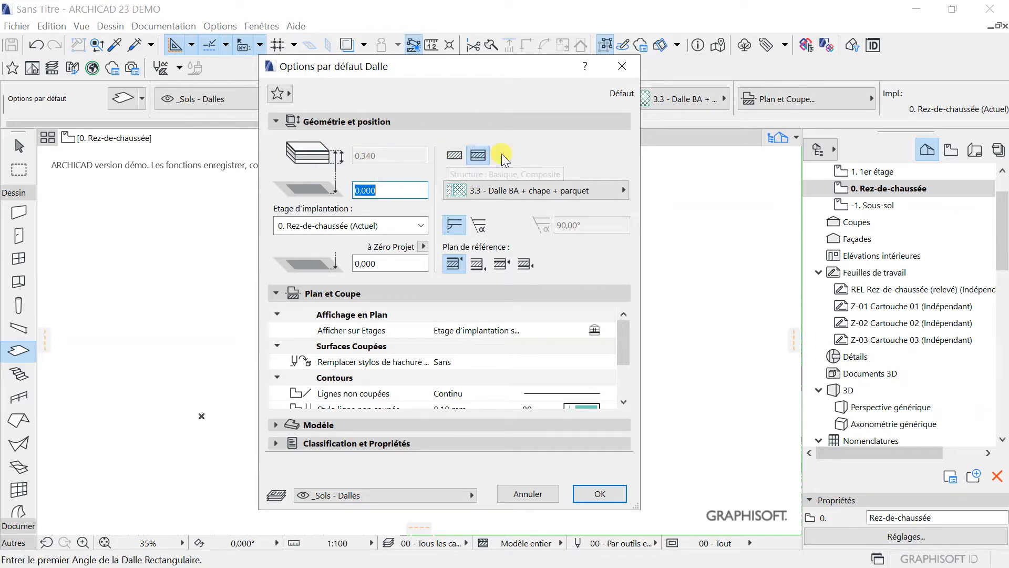
{"action": "left_click", "coordinate": [453, 155]}
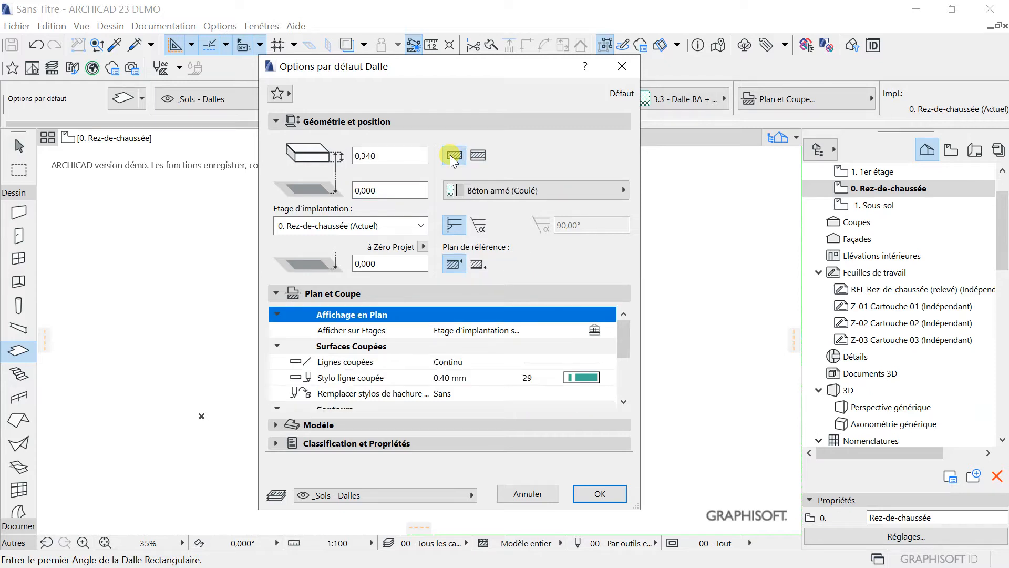
{"action": "double_click", "coordinate": [369, 156]}
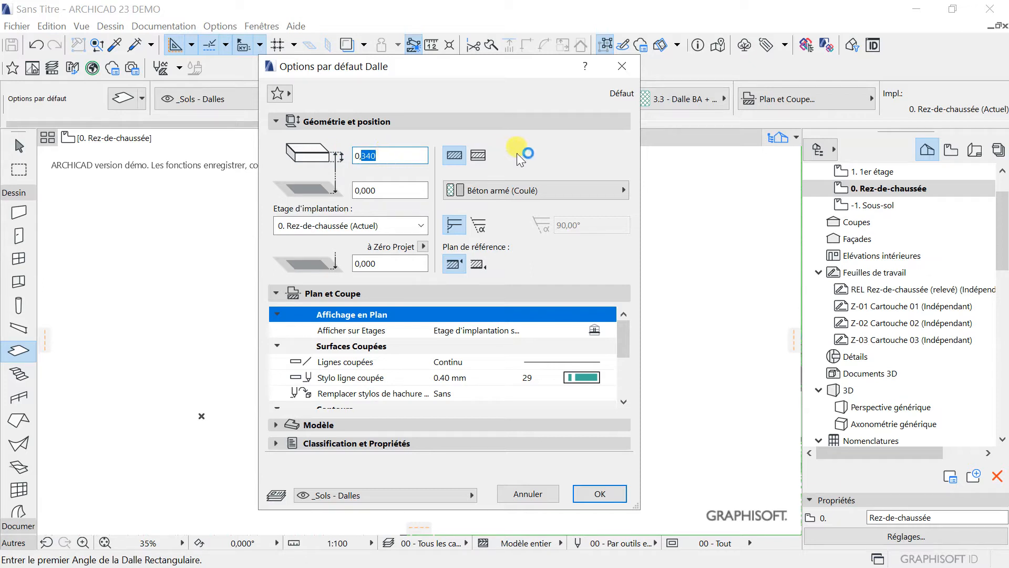
{"action": "left_click", "coordinate": [477, 155]}
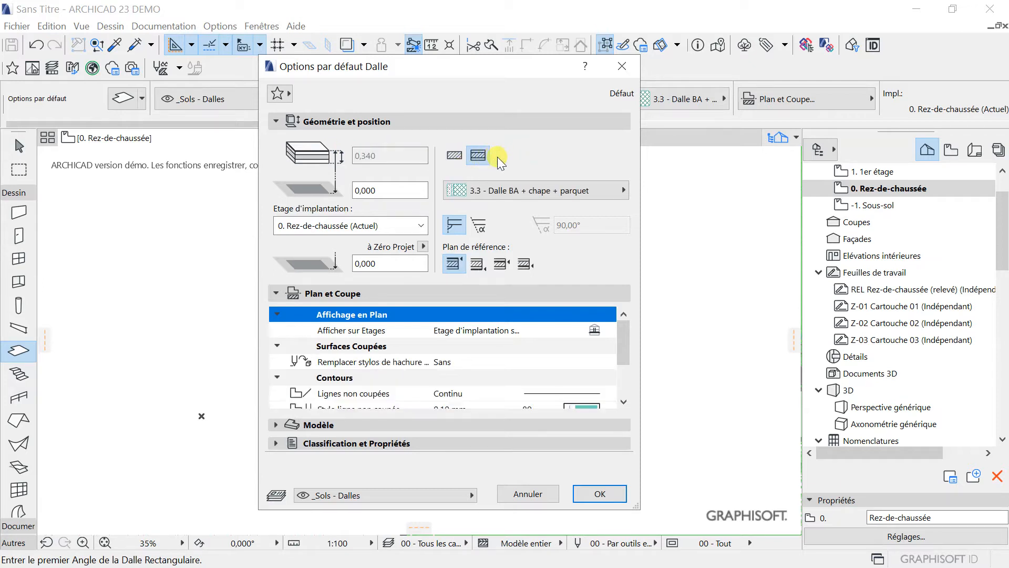
Examine the composites available for the slab, keep 3.3 - Dalle BA + chape + parquet and accept the settings
{"action": "left_click", "coordinate": [500, 189]}
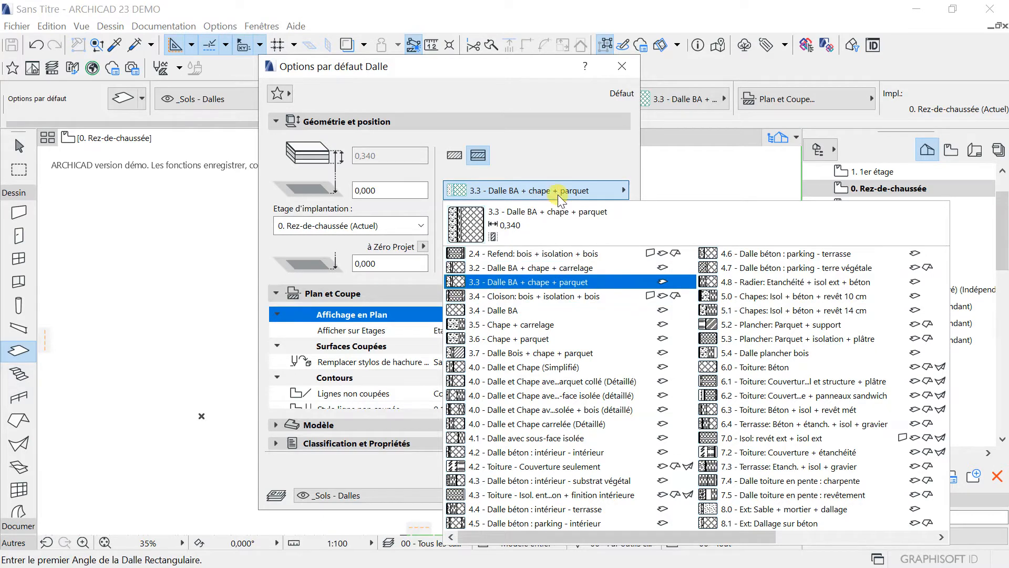
{"action": "left_click", "coordinate": [566, 148]}
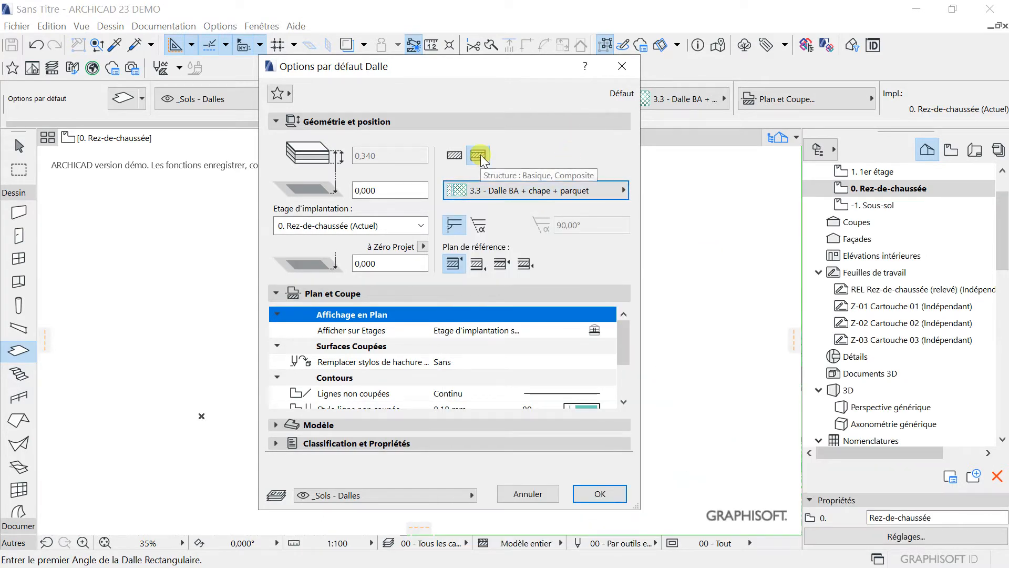
{"action": "left_click", "coordinate": [489, 192]}
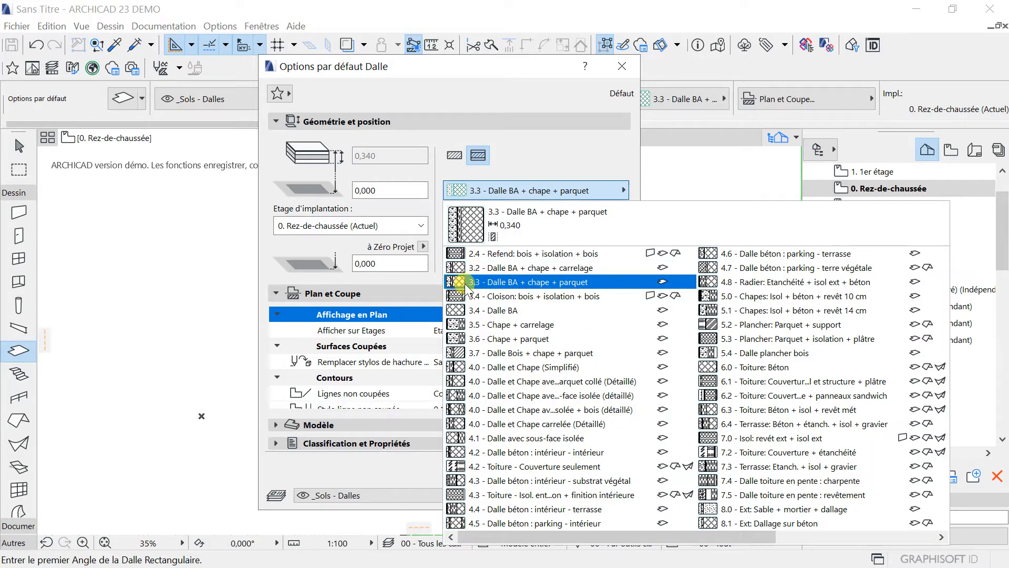
{"action": "left_click", "coordinate": [534, 159]}
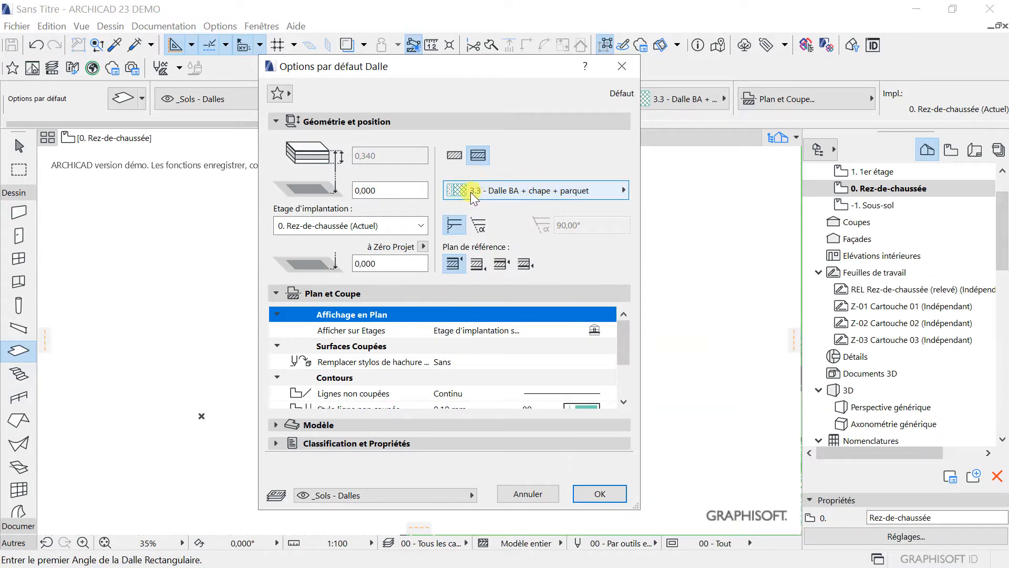
{"action": "left_click", "coordinate": [600, 493]}
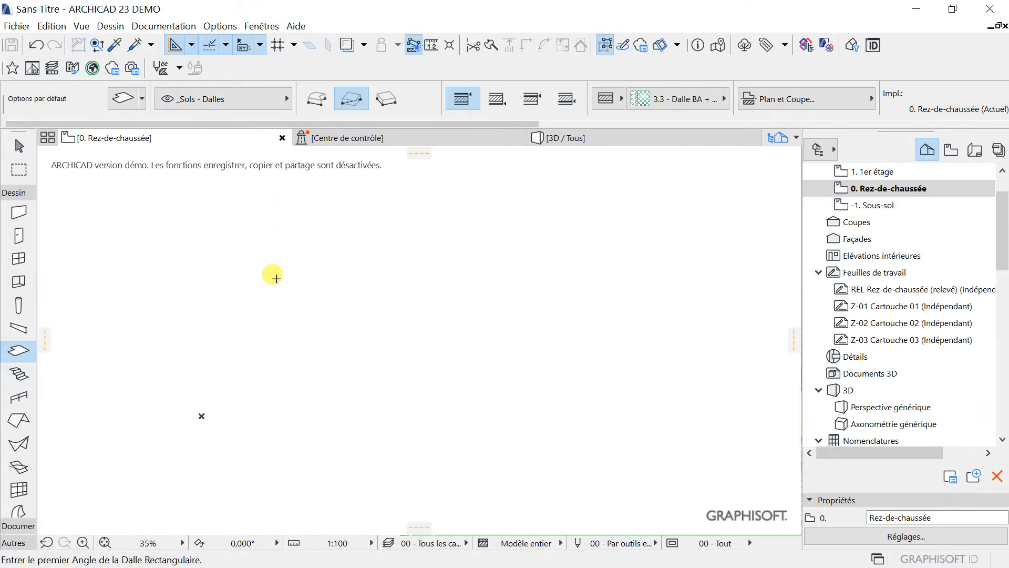
Examine the project's composite structures in the element attributes and close the dialog without saving changes
{"action": "left_click", "coordinate": [219, 28]}
{"action": "mouse_move", "coordinate": [264, 100]}
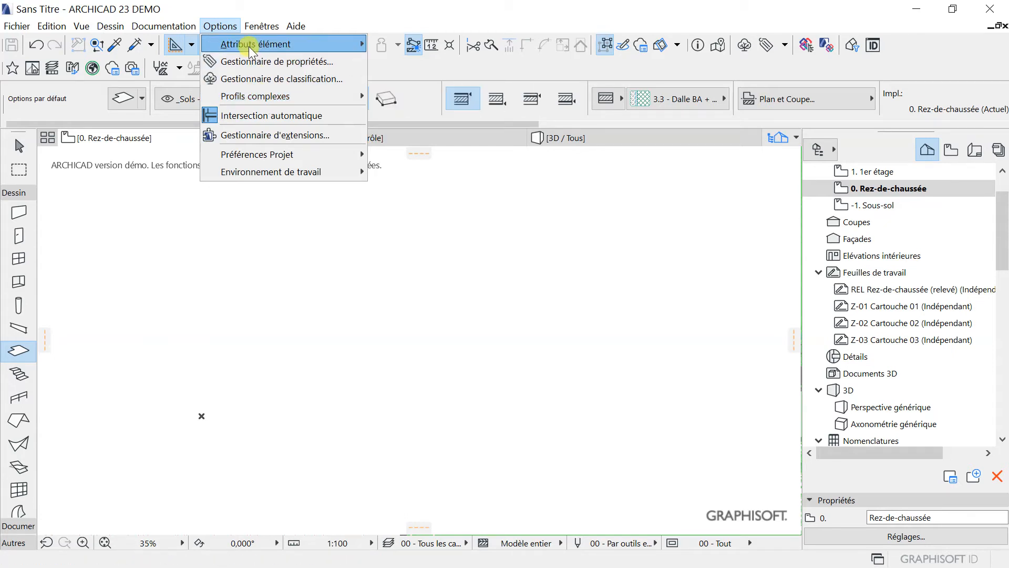
{"action": "mouse_move", "coordinate": [248, 45]}
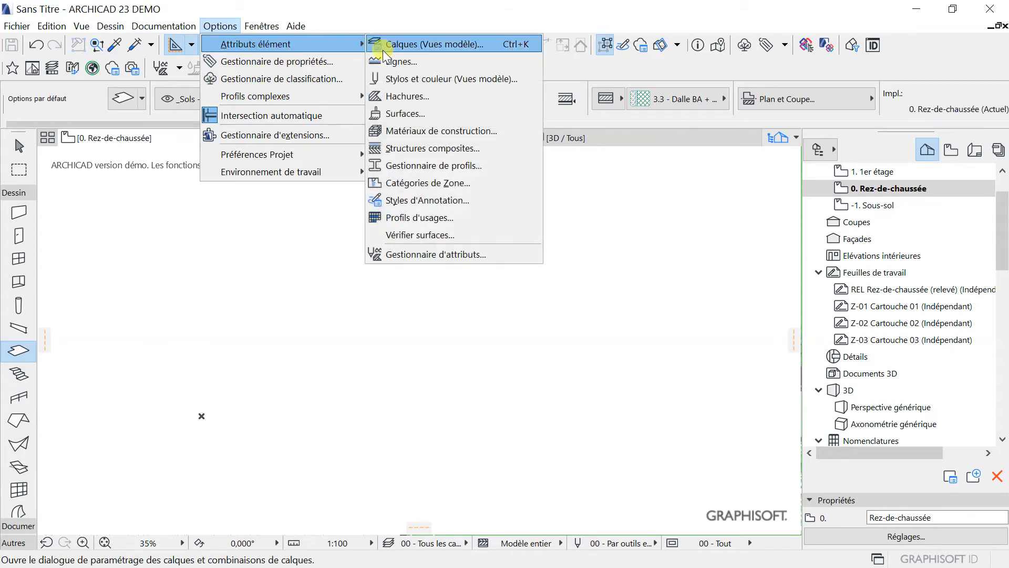
{"action": "left_click", "coordinate": [413, 147]}
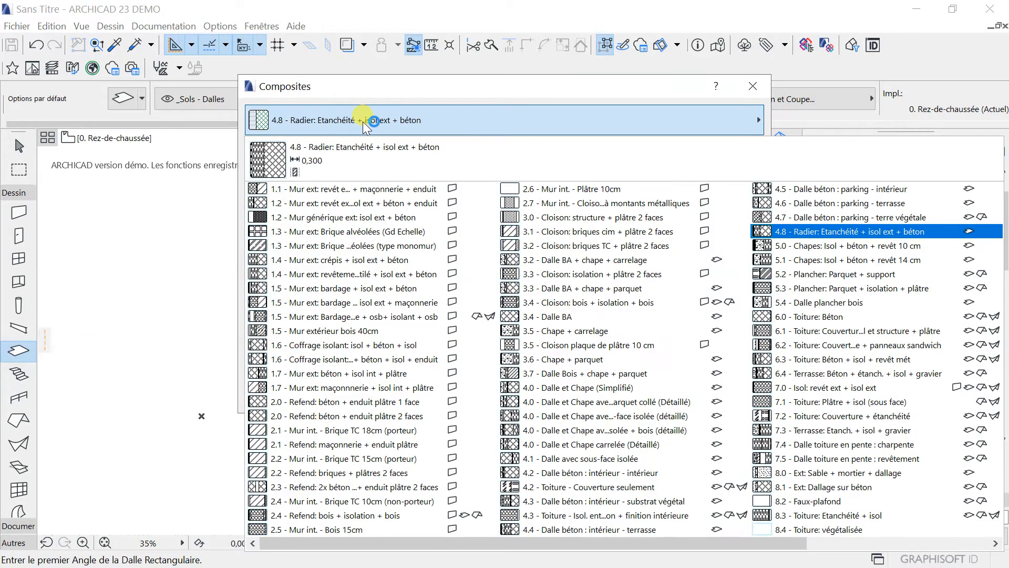
{"action": "left_click", "coordinate": [367, 120]}
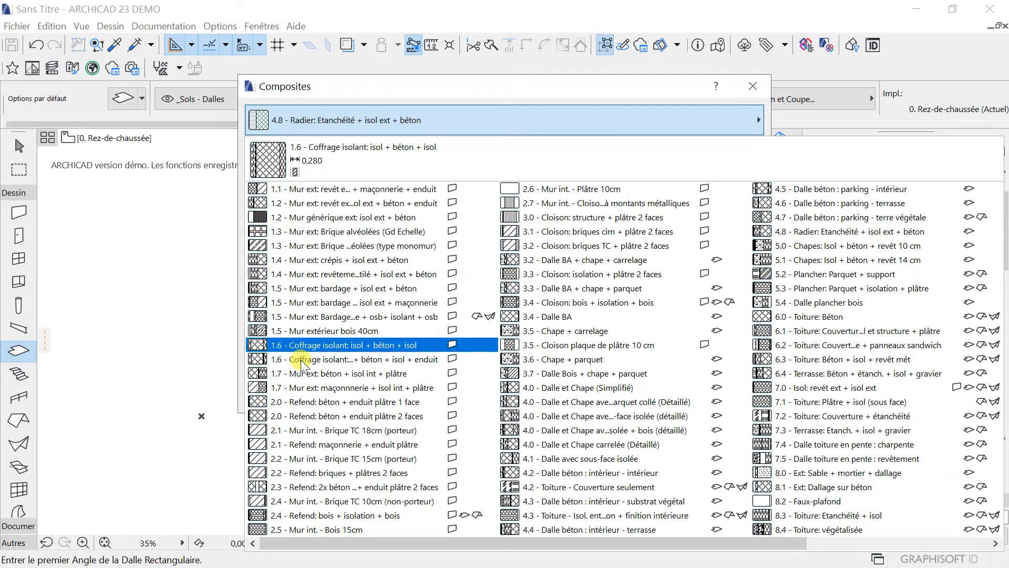
{"action": "left_click", "coordinate": [532, 92]}
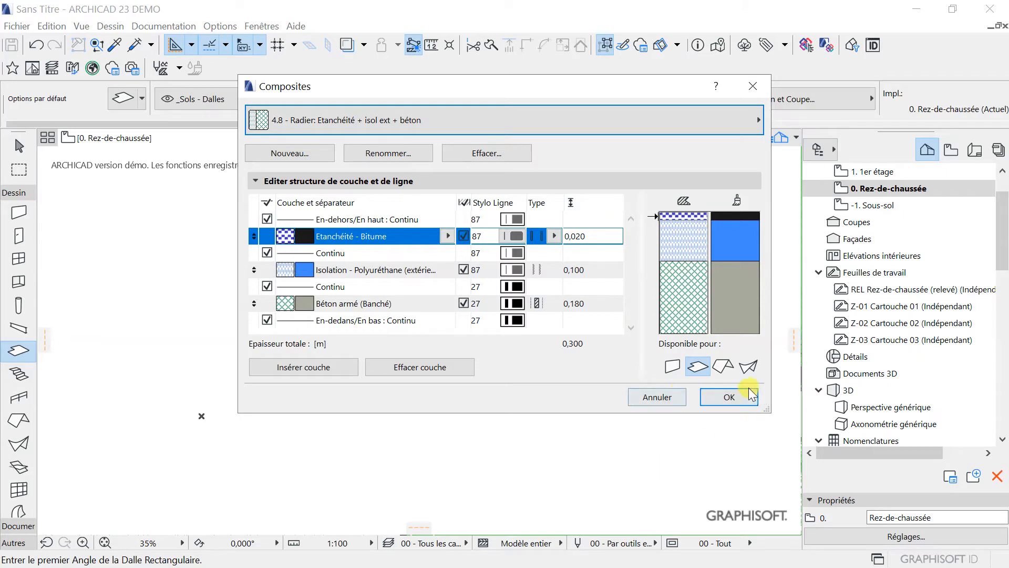
{"action": "left_click", "coordinate": [654, 398]}
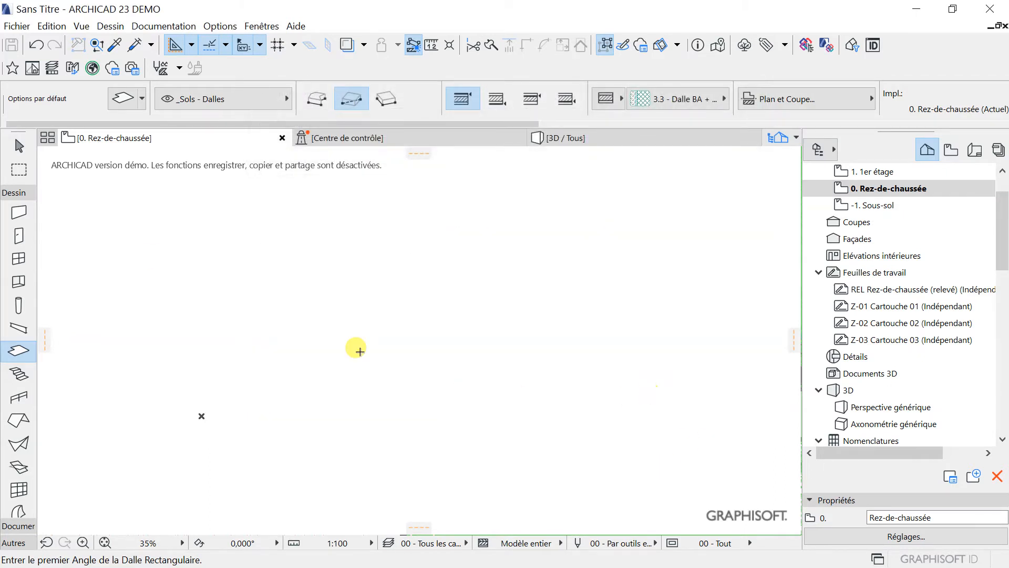
Reopen the slab default settings and set the slab structure to basic
{"action": "left_click", "coordinate": [123, 98]}
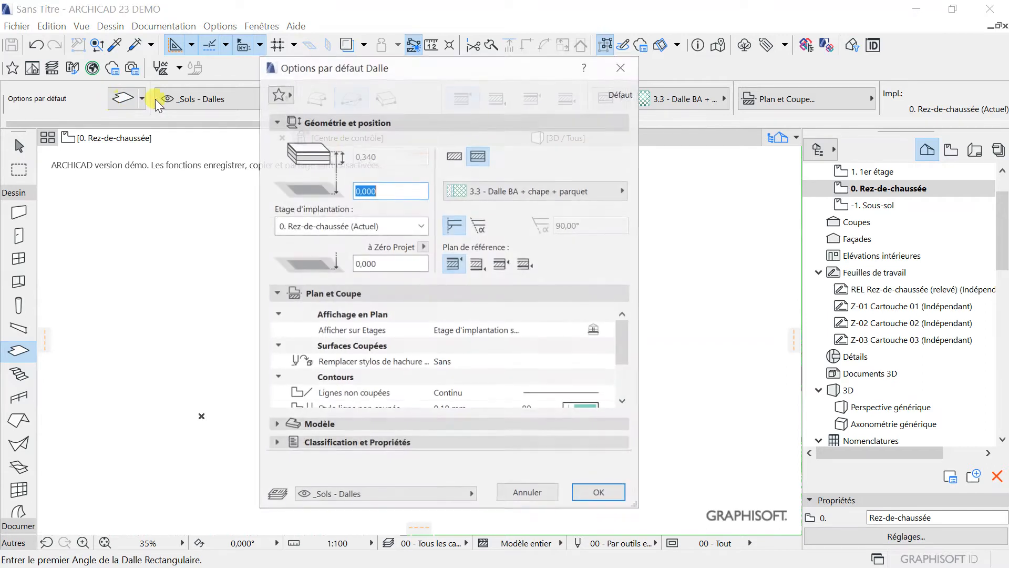
{"action": "left_click", "coordinate": [453, 156]}
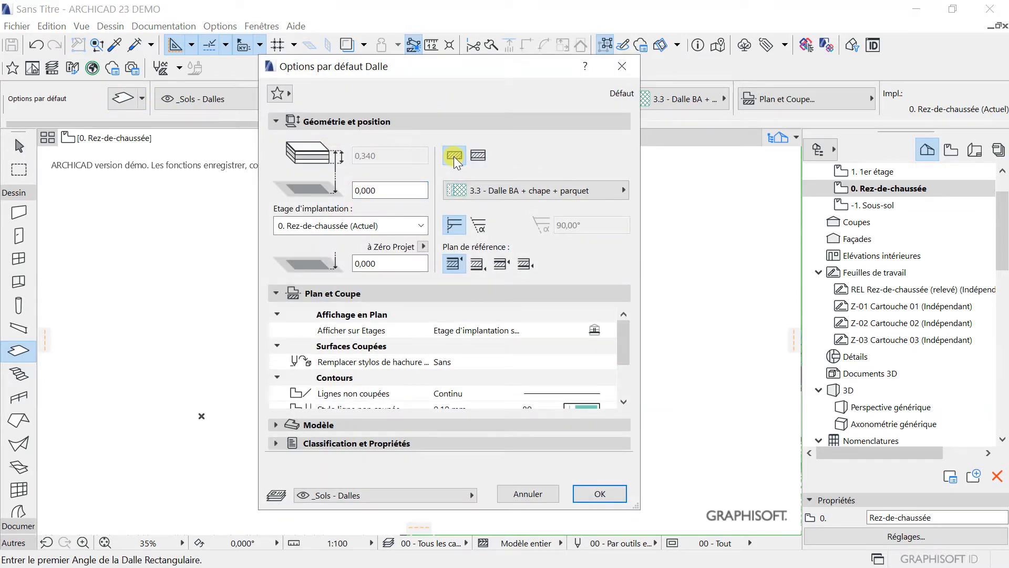
{"action": "left_click", "coordinate": [365, 150]}
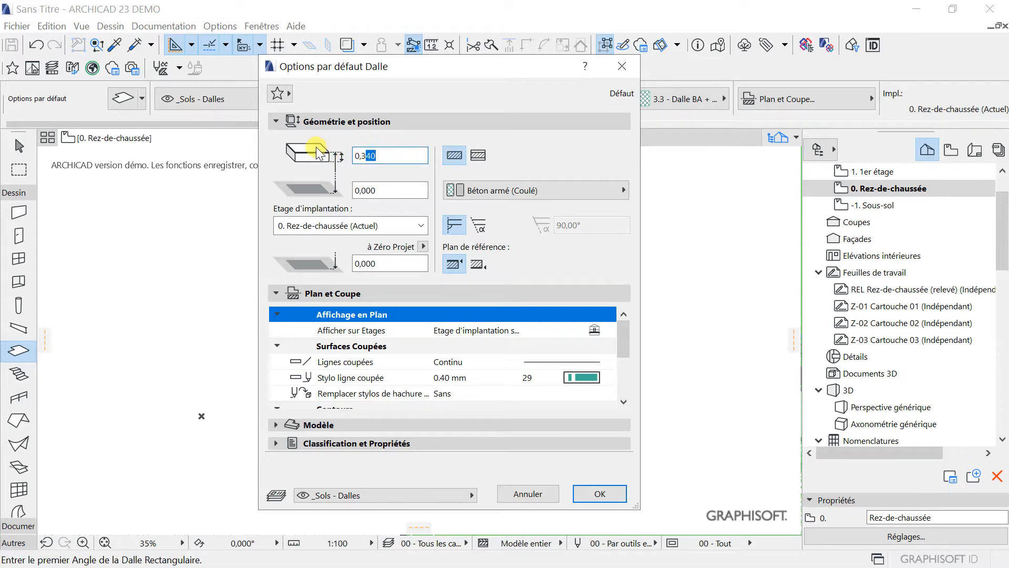
Switch the slab's elevation reference level to 1er étage and back to Zéro Projet
{"action": "left_click", "coordinate": [370, 191]}
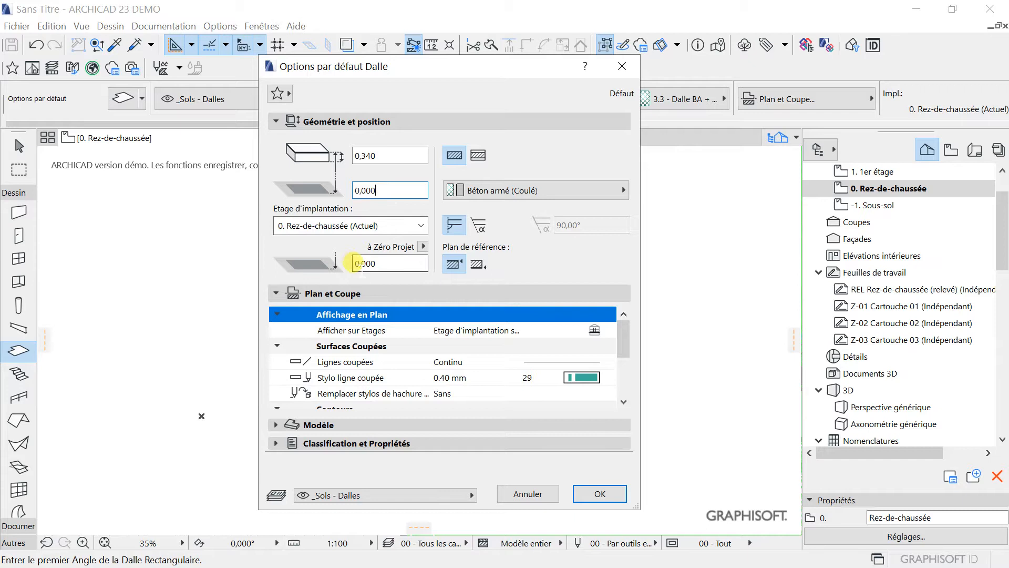
{"action": "left_click", "coordinate": [423, 247]}
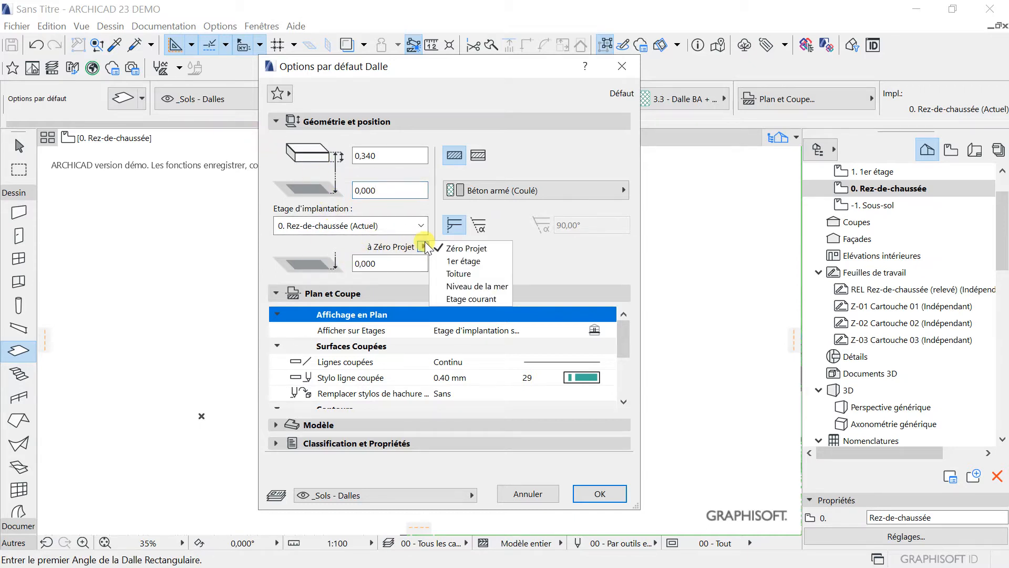
{"action": "left_click", "coordinate": [460, 262]}
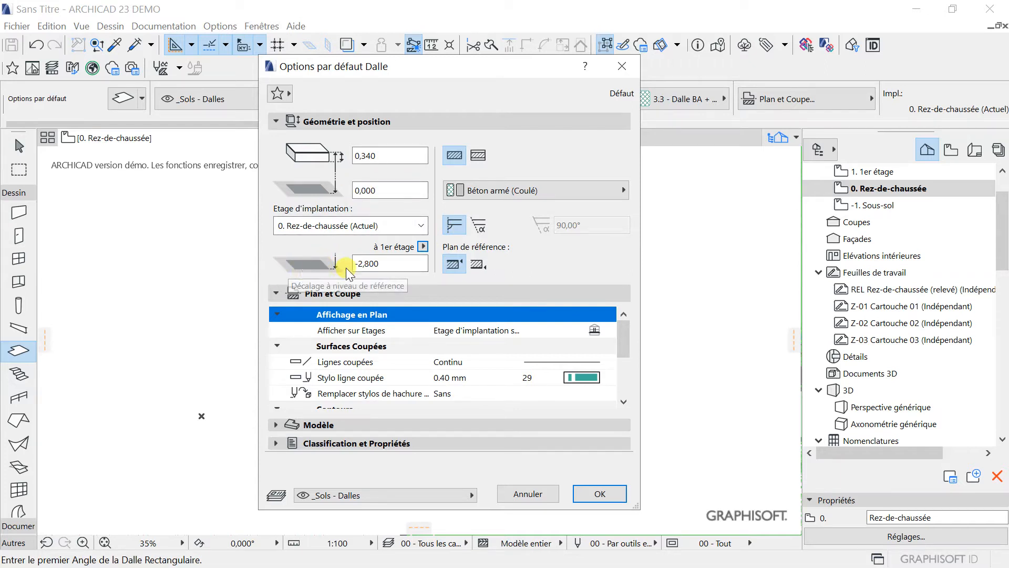
{"action": "left_click", "coordinate": [423, 246]}
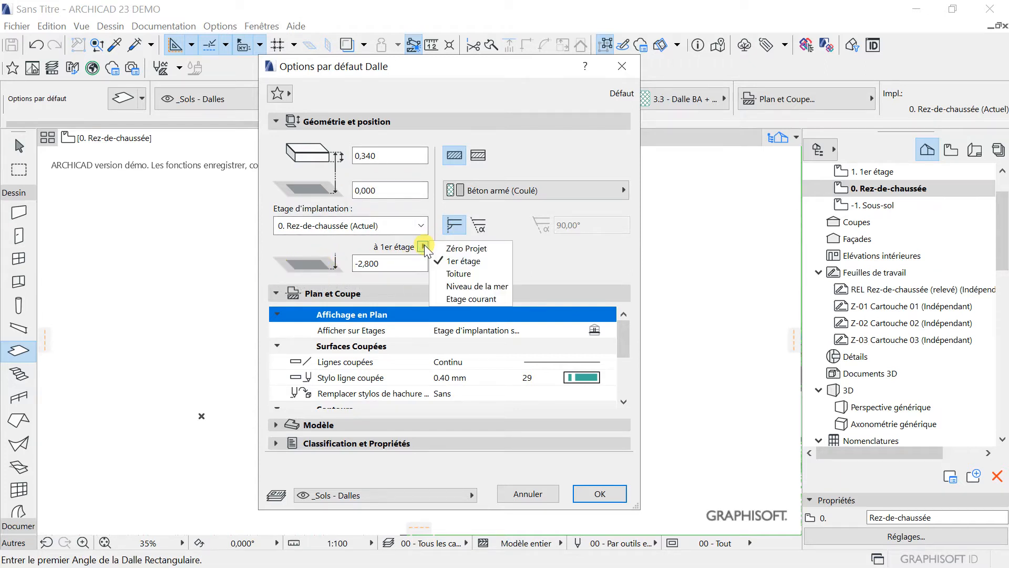
{"action": "left_click", "coordinate": [468, 250]}
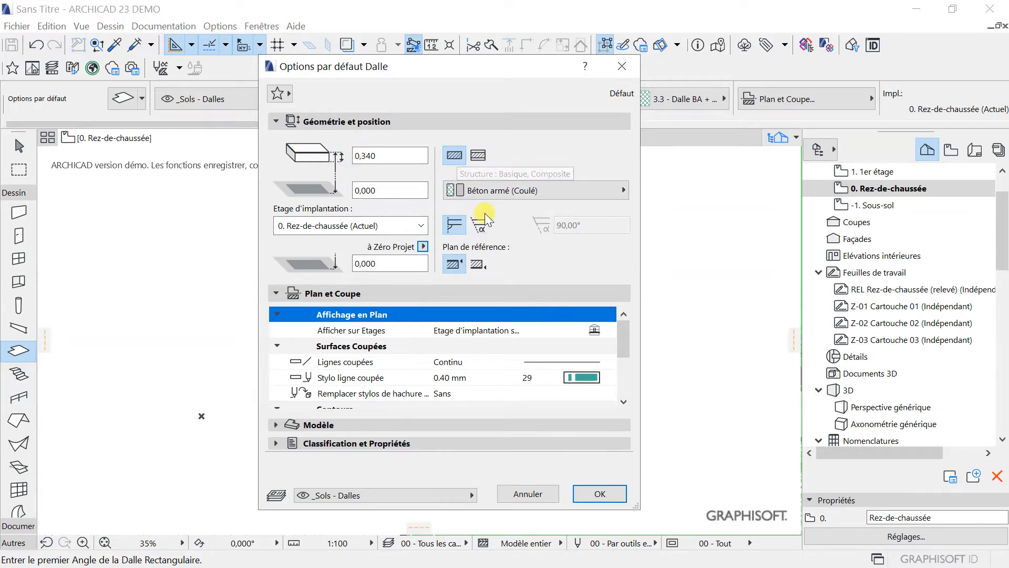
Set the slab's building material to GENERIQUE - STRUCTURE
{"action": "left_click", "coordinate": [620, 189]}
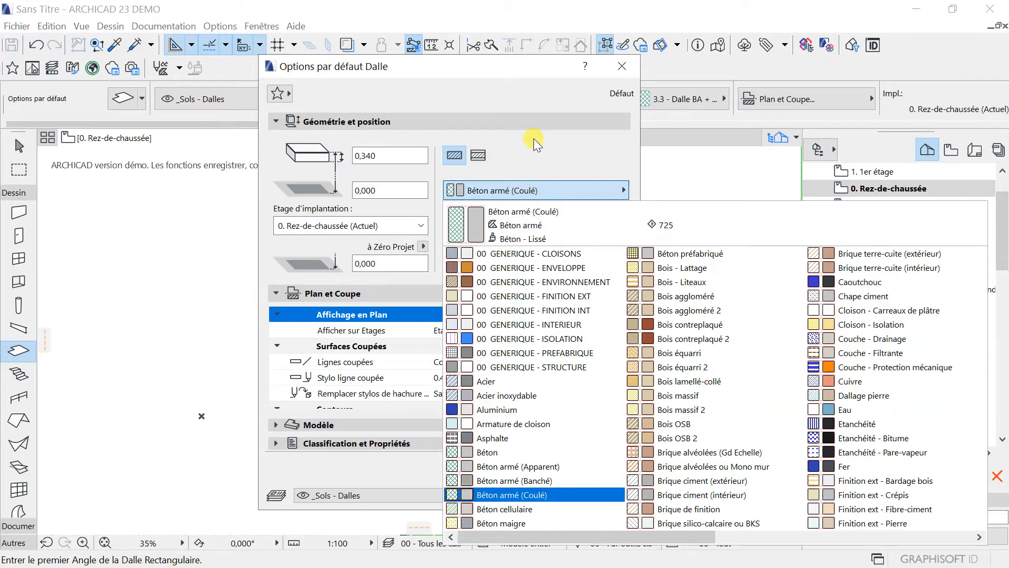
{"action": "left_click", "coordinate": [533, 156]}
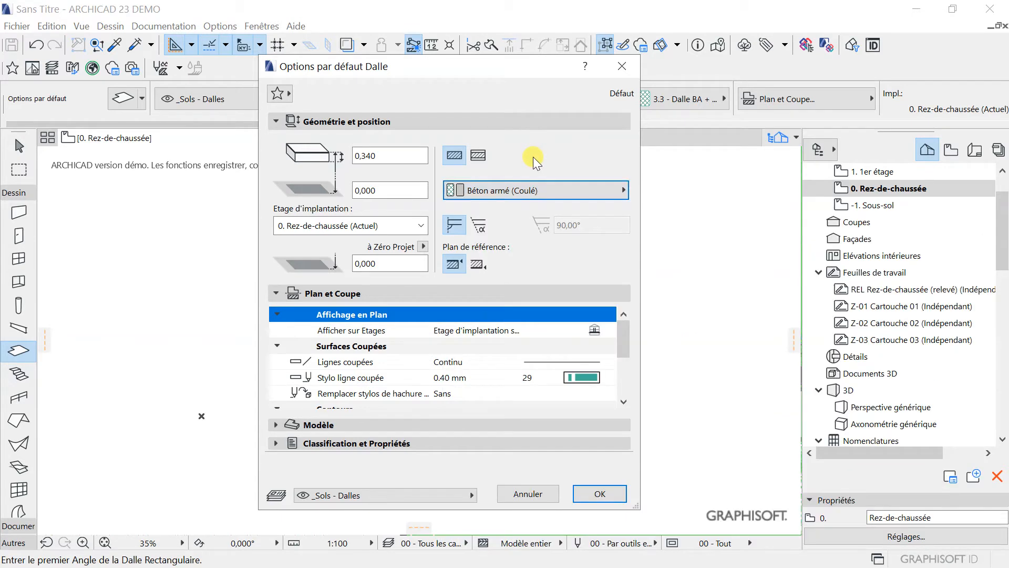
{"action": "left_click", "coordinate": [578, 191]}
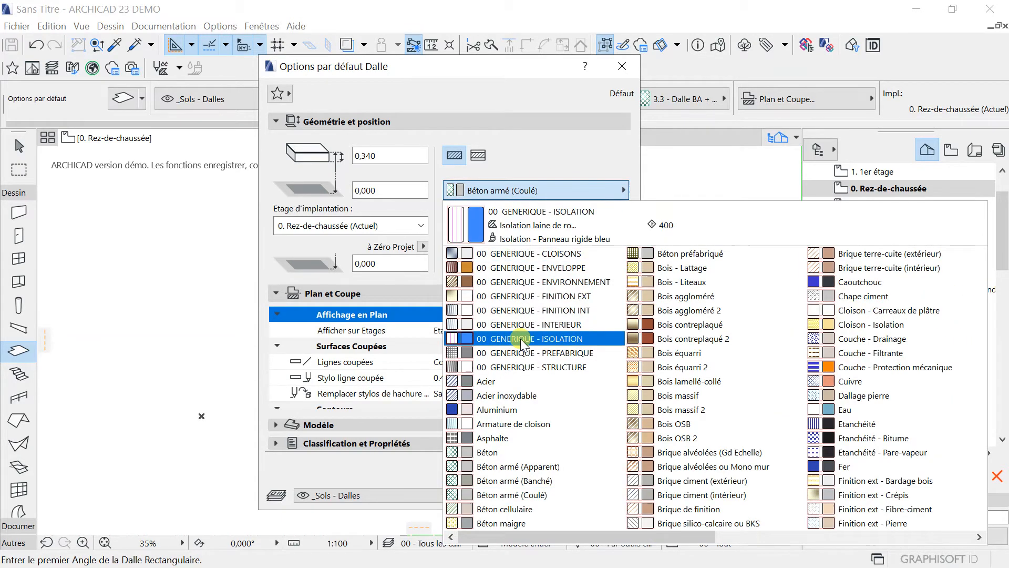
{"action": "left_click", "coordinate": [522, 368]}
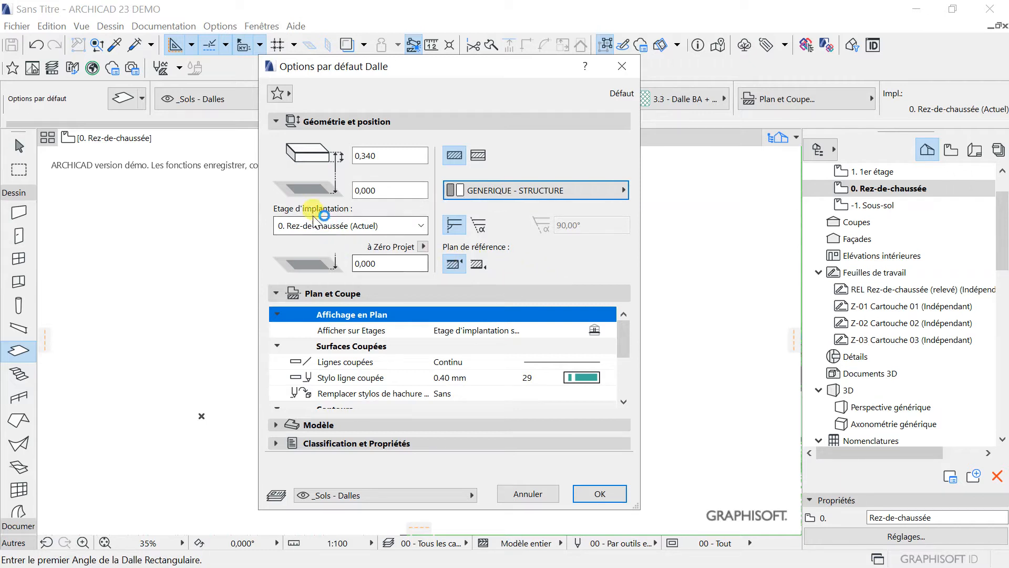
Collapse the geometry settings and examine the slab's plan and section settings, including story display, cut surface and contour options
{"action": "left_click", "coordinate": [276, 122]}
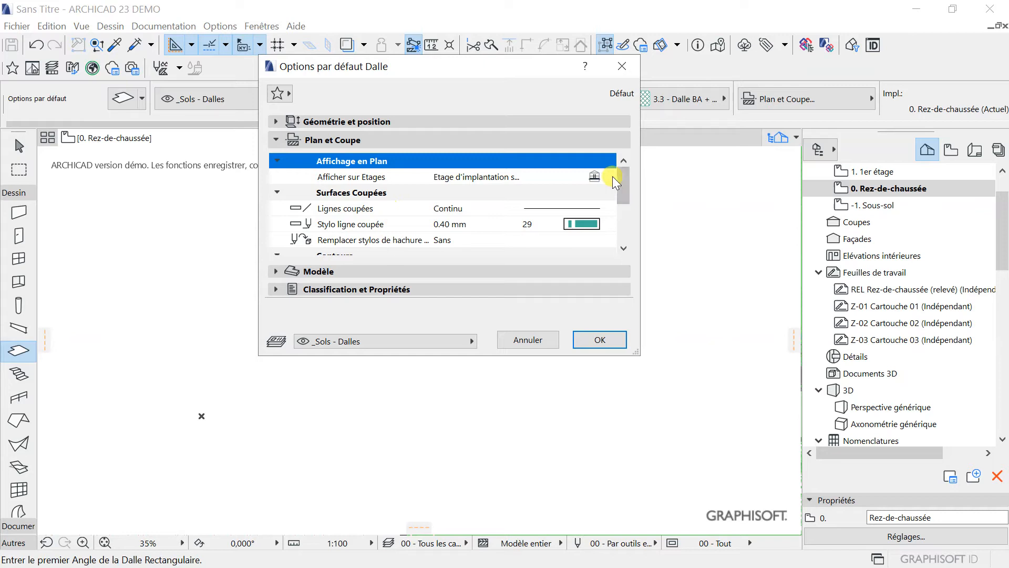
{"action": "mouse_move", "coordinate": [629, 175]}
{"action": "left_mouse_down"}
{"action": "mouse_move", "coordinate": [635, 216]}
{"action": "mouse_move", "coordinate": [642, 170]}
{"action": "left_mouse_up"}
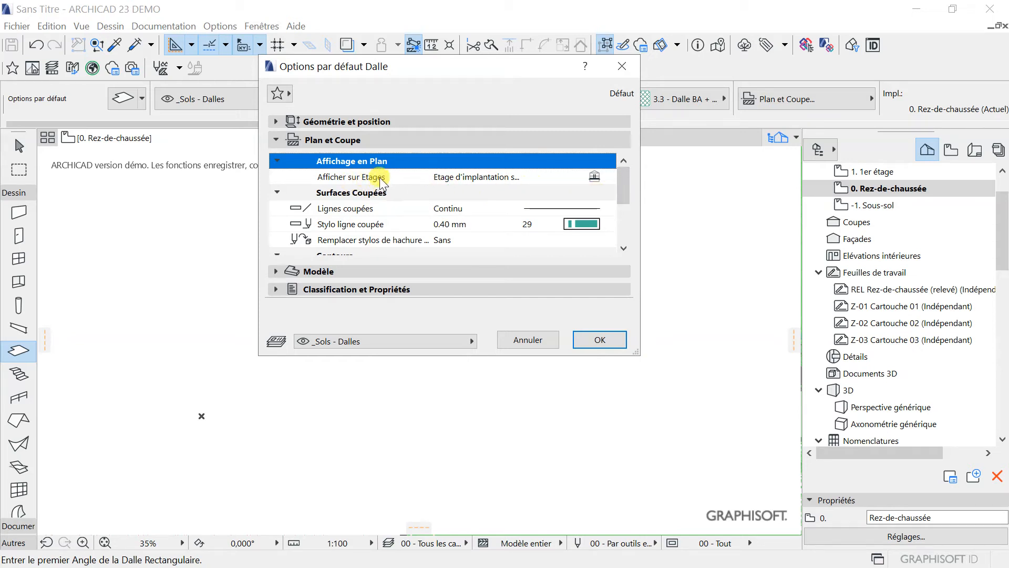
{"action": "left_click", "coordinate": [598, 179]}
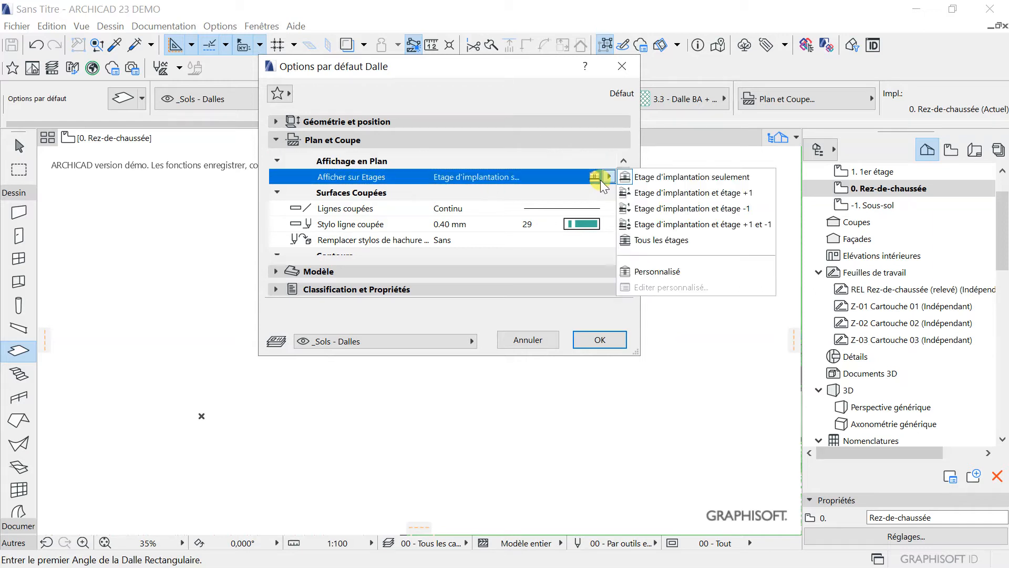
{"action": "left_click", "coordinate": [566, 175]}
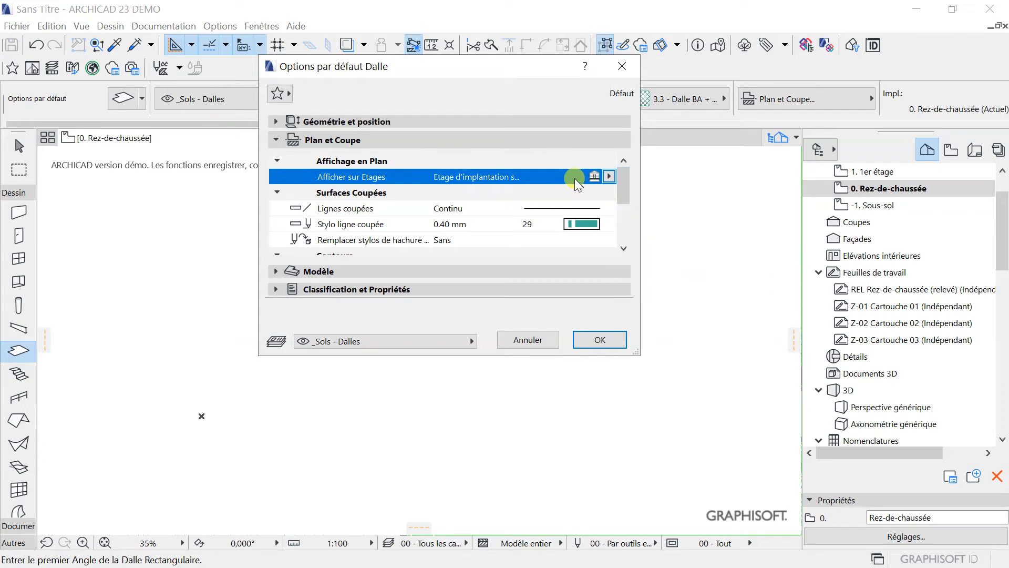
{"action": "left_click", "coordinate": [608, 178]}
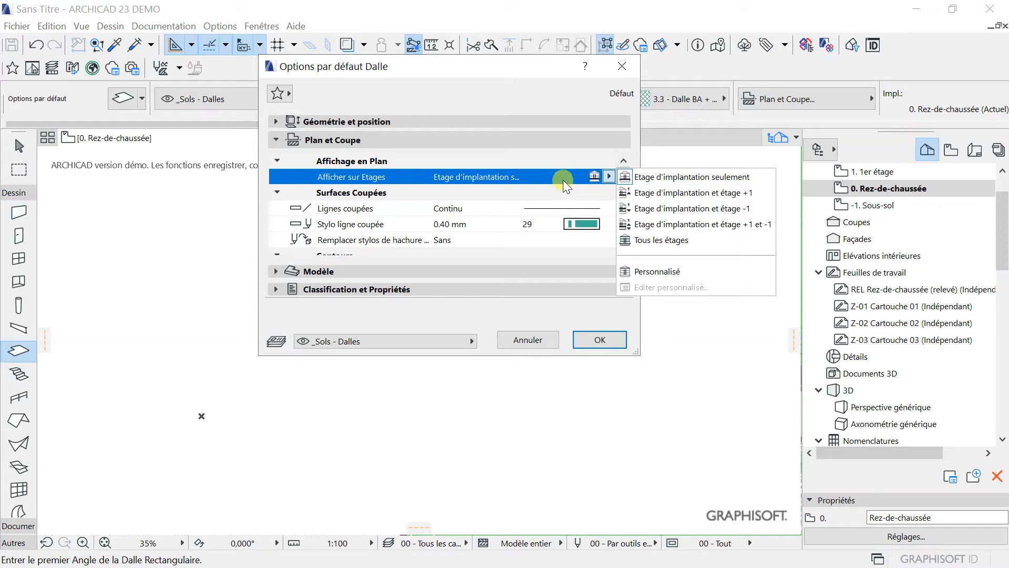
{"action": "left_click", "coordinate": [581, 182]}
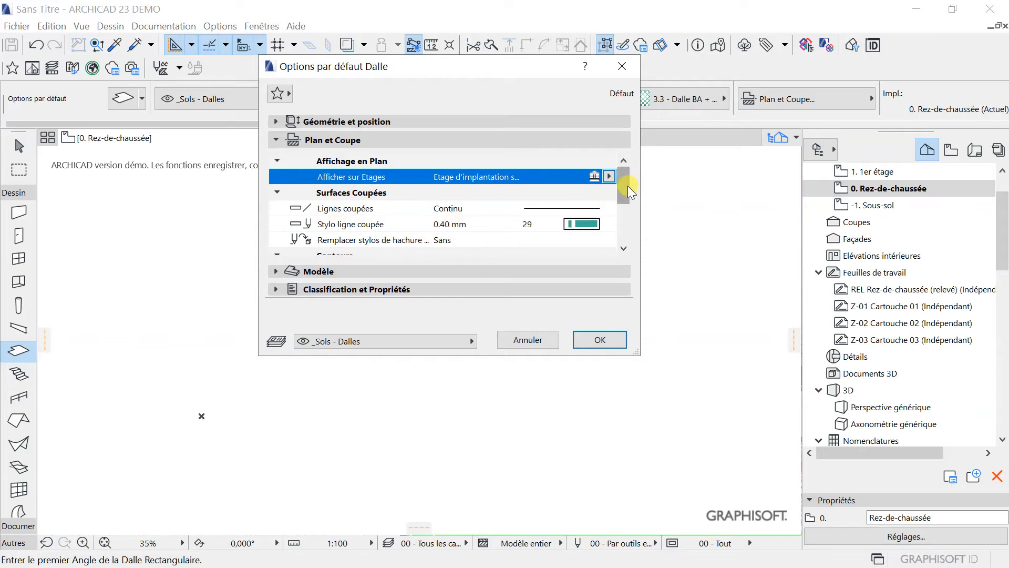
{"action": "left_click_drag", "start_coordinate": [622, 188], "coordinate": [622, 203]}
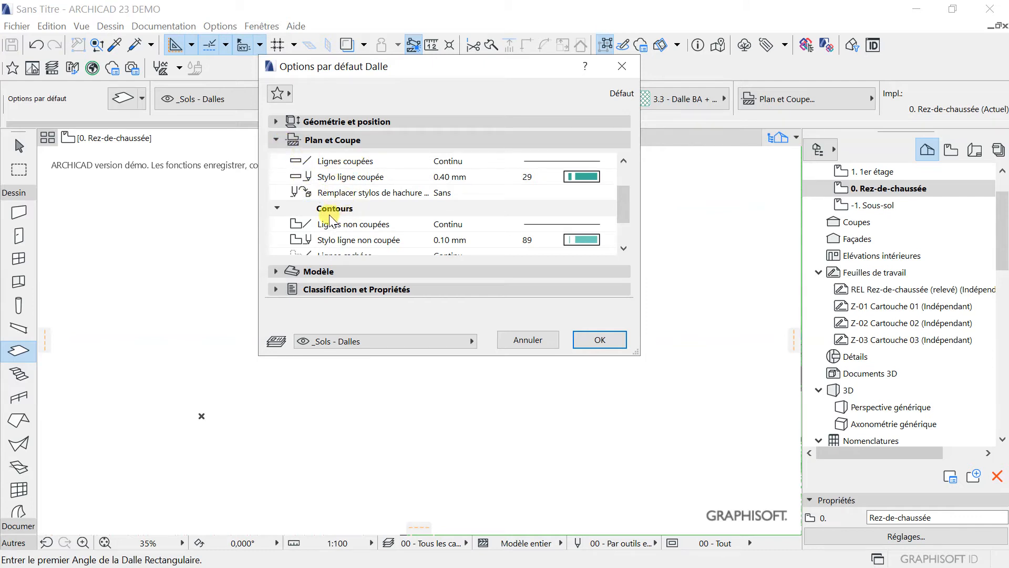
Turn on the slab's cover hatching to examine its fill and pen options, turn it off again and collapse the plan and section settings
{"action": "left_click_drag", "start_coordinate": [626, 194], "coordinate": [610, 210]}
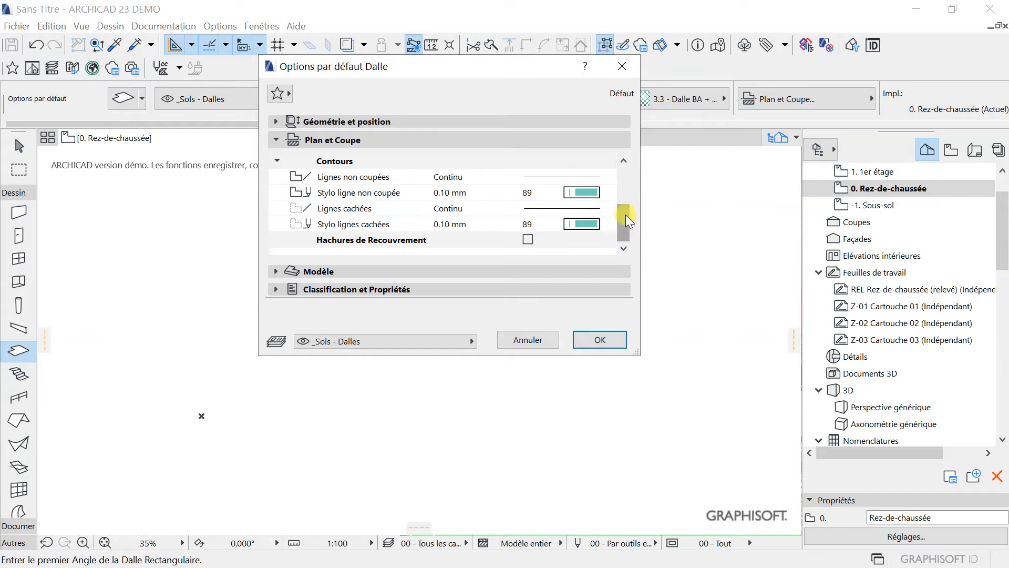
{"action": "left_click_drag", "start_coordinate": [626, 215], "coordinate": [629, 214]}
{"action": "left_click", "coordinate": [528, 240]}
{"action": "left_click_drag", "start_coordinate": [627, 210], "coordinate": [620, 229]}
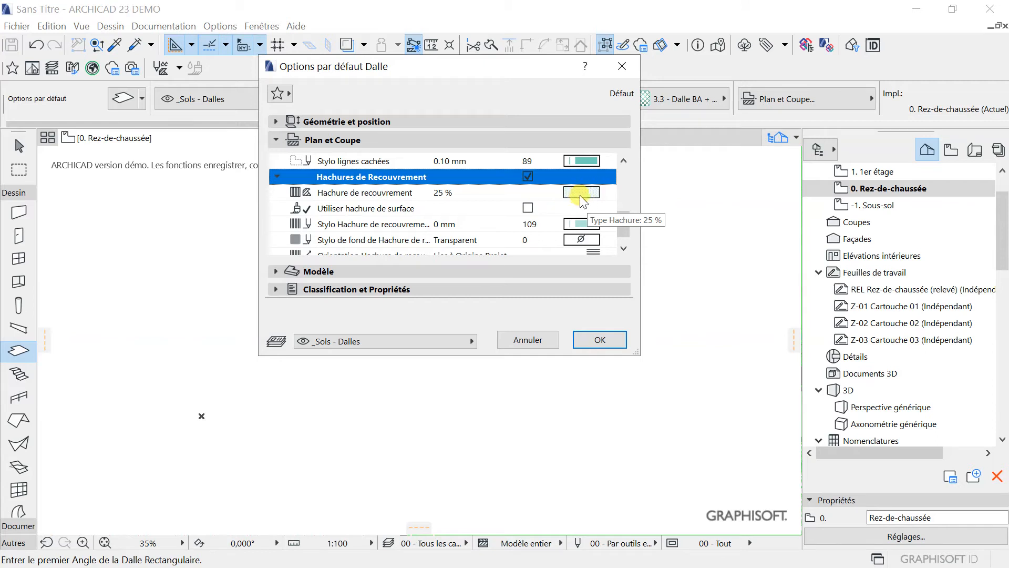
{"action": "left_click", "coordinate": [527, 176]}
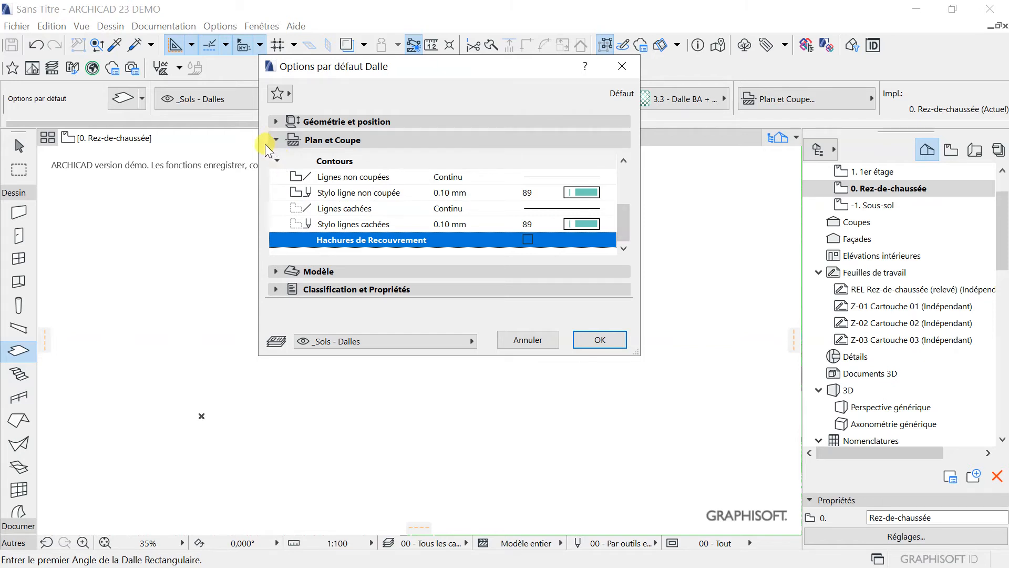
{"action": "left_click", "coordinate": [277, 161]}
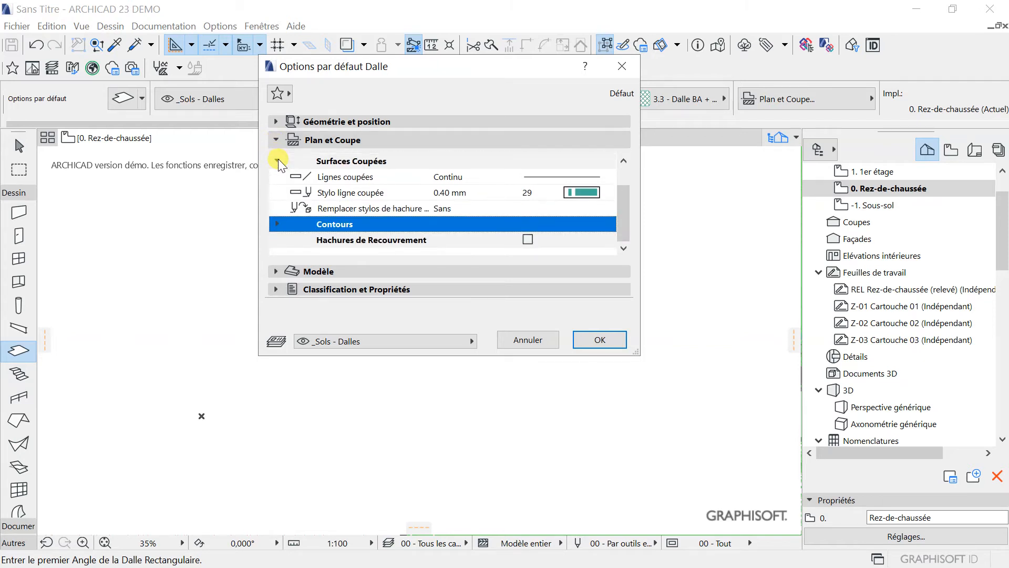
{"action": "left_click", "coordinate": [277, 140]}
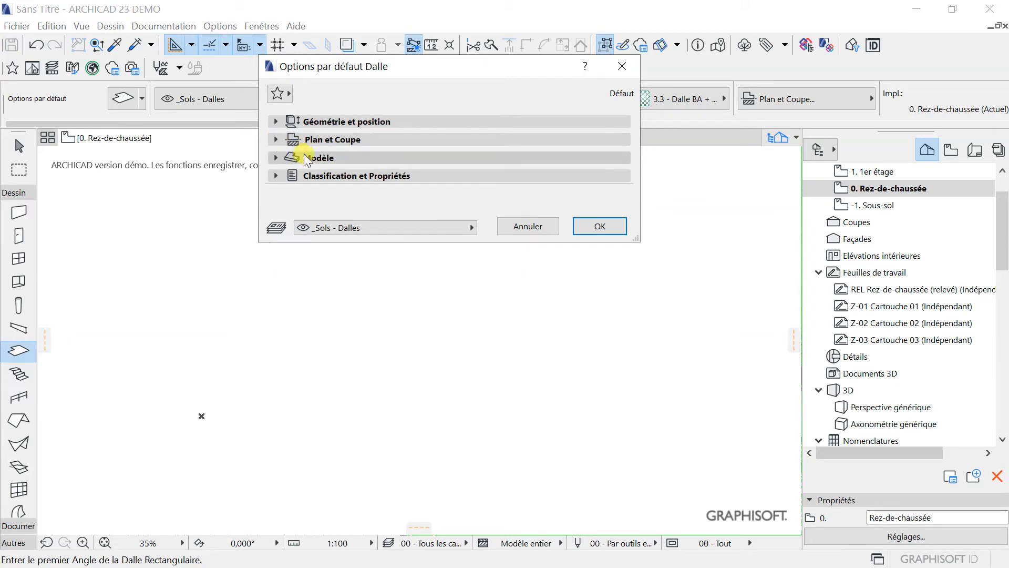
Examine the slab's model surface overrides together with its structure type and building material
{"action": "left_click", "coordinate": [274, 157]}
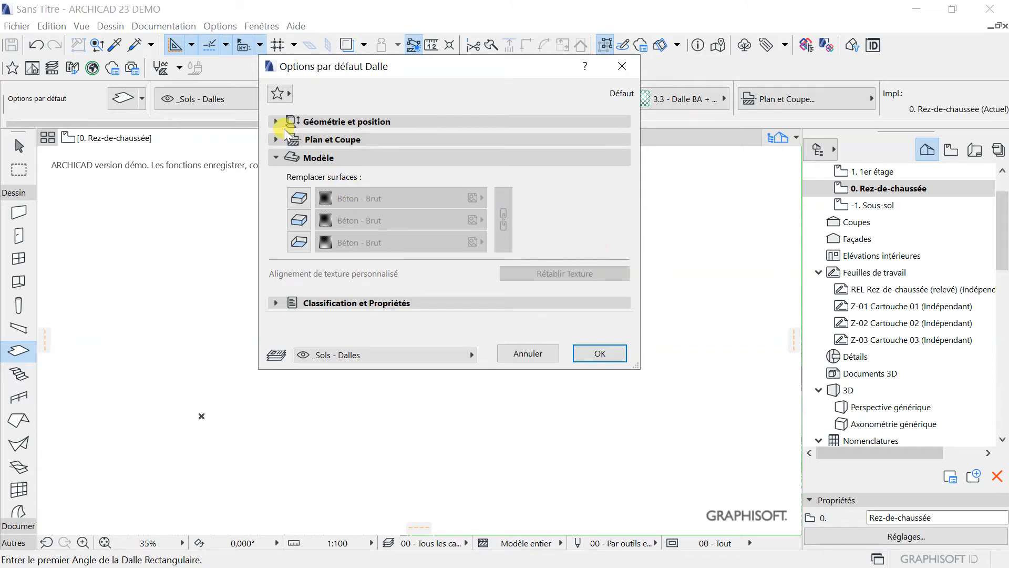
{"action": "left_click", "coordinate": [276, 122]}
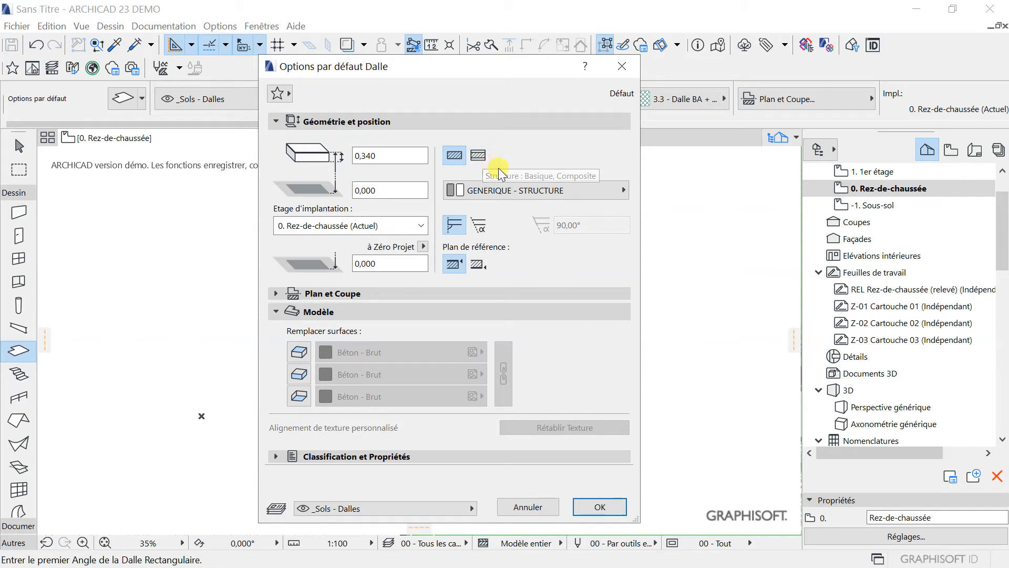
{"action": "left_click", "coordinate": [512, 191]}
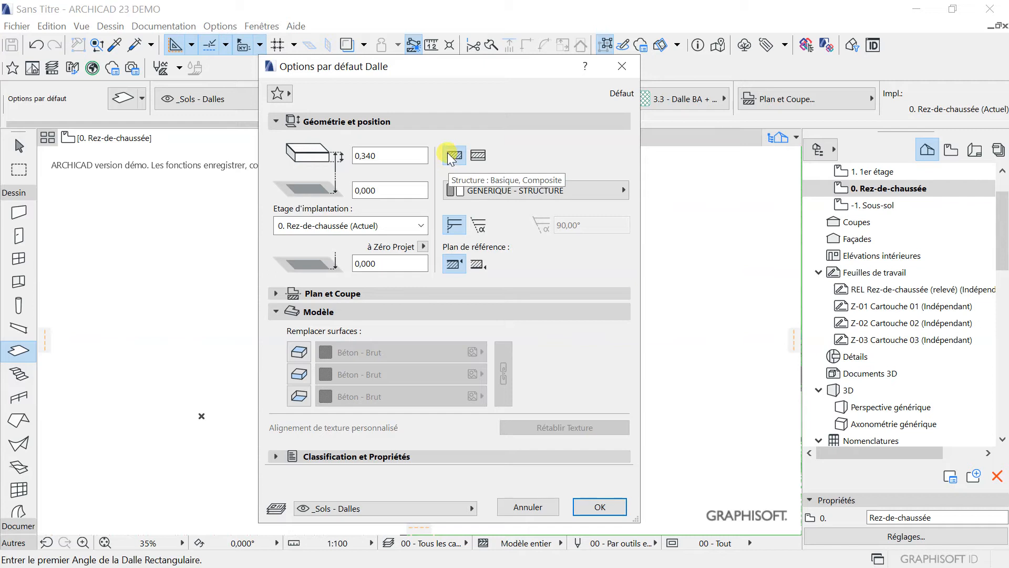
{"action": "left_click", "coordinate": [490, 195]}
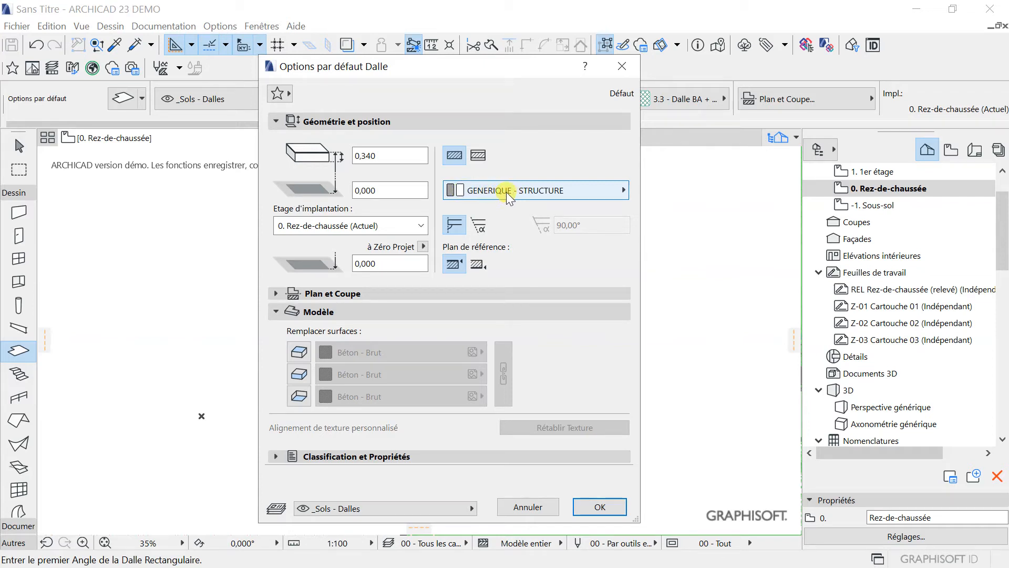
{"action": "left_click", "coordinate": [276, 121]}
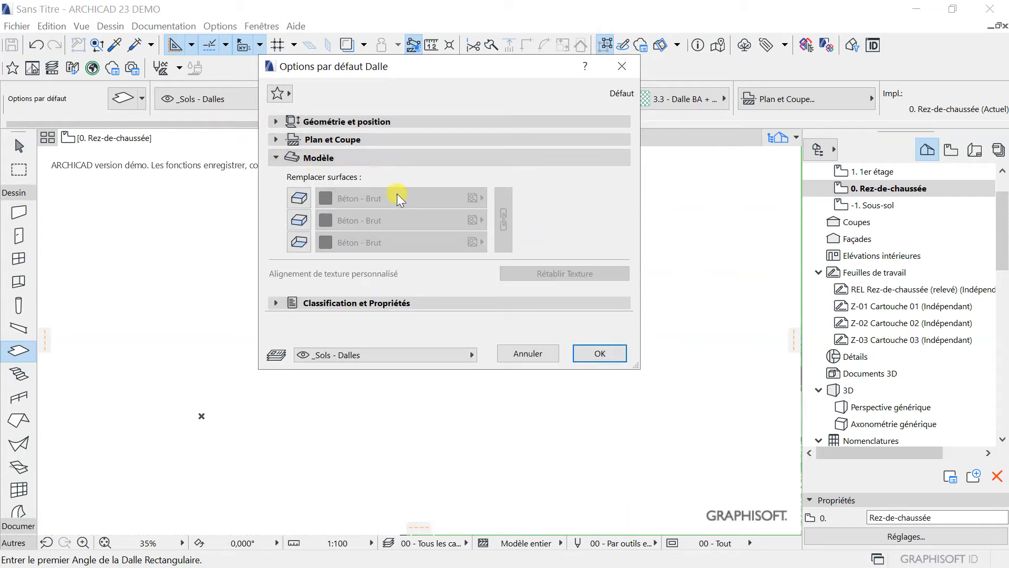
Turn on the surface overrides for the slab's top and side faces, keeping Béton - Brut after viewing the available surfaces
{"action": "left_click", "coordinate": [300, 198]}
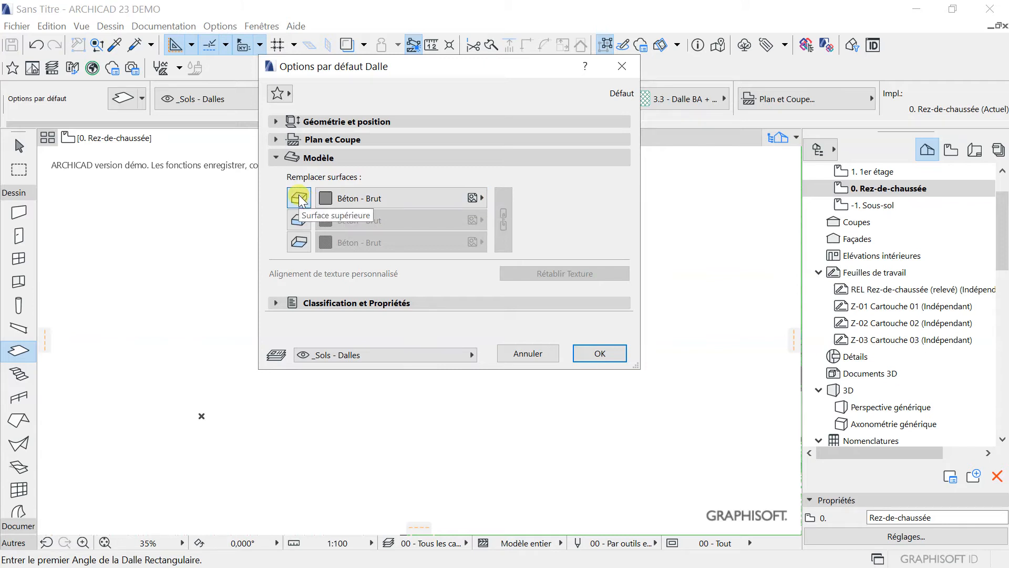
{"action": "left_click", "coordinate": [396, 201]}
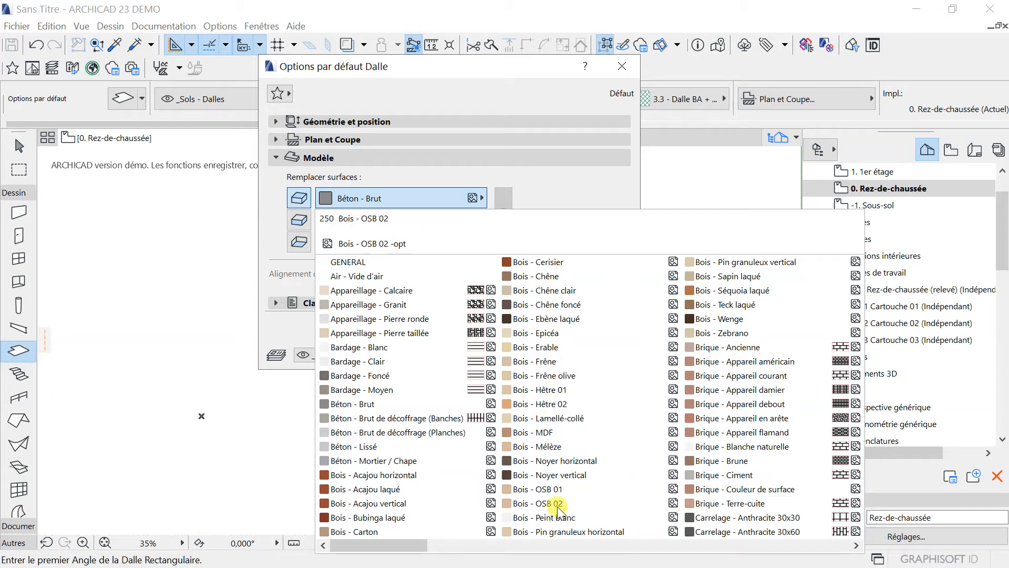
{"action": "left_click", "coordinate": [578, 191]}
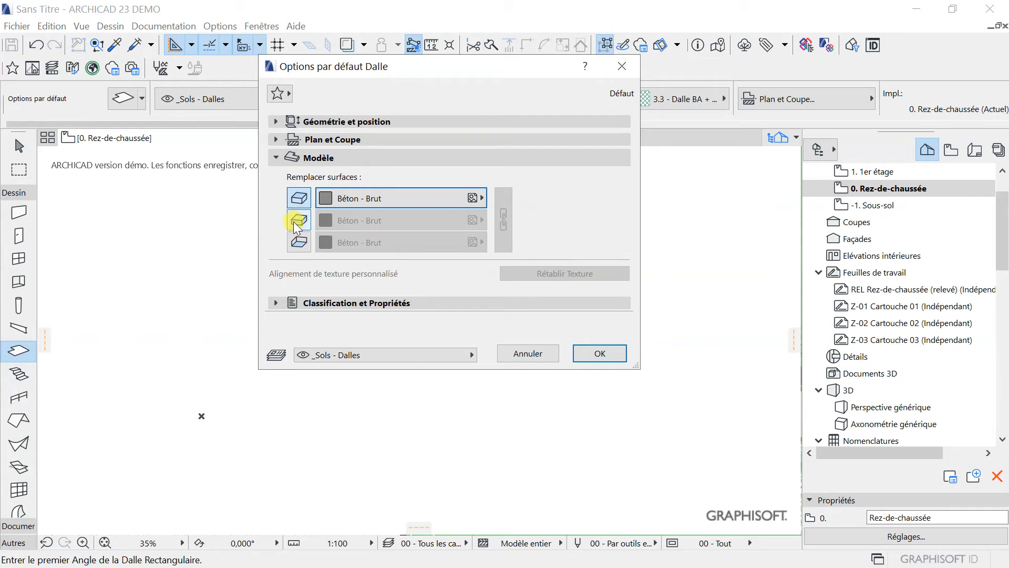
{"action": "left_click", "coordinate": [299, 219]}
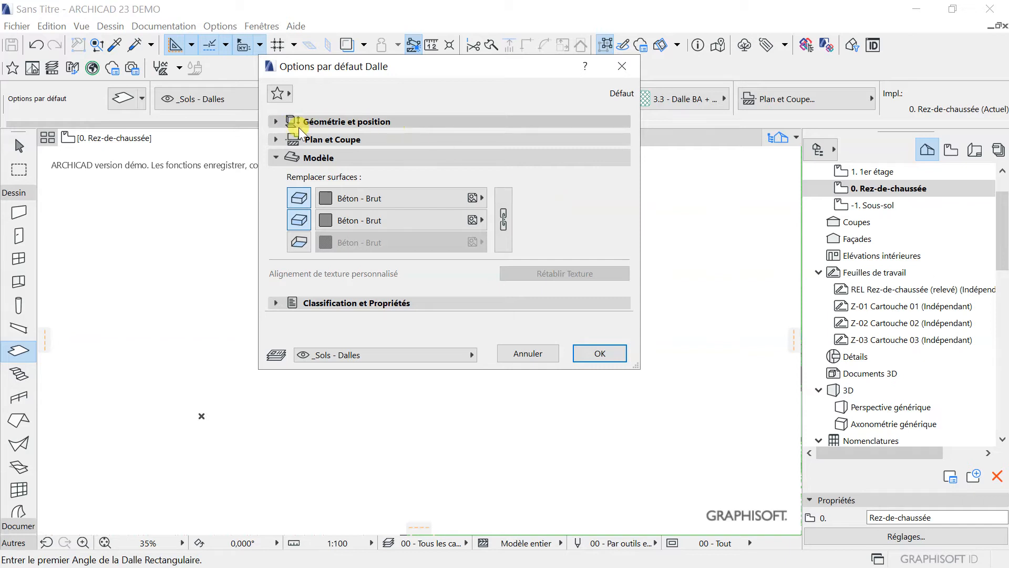
Set the slab's building material to Bois contreplaqué 2 and look through the available layers, keeping _Sols - Dalles
{"action": "left_click", "coordinate": [276, 122]}
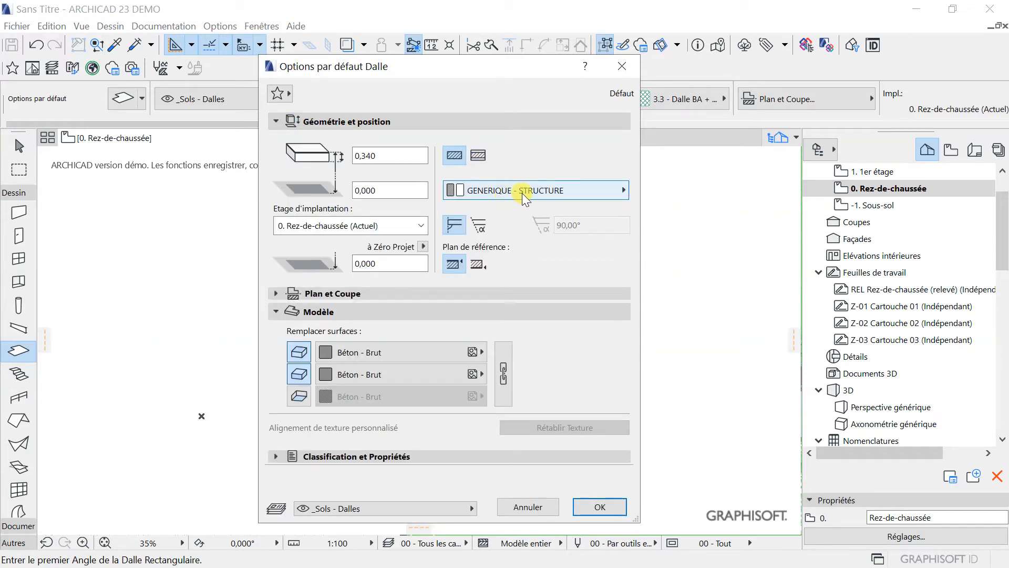
{"action": "left_click", "coordinate": [525, 192]}
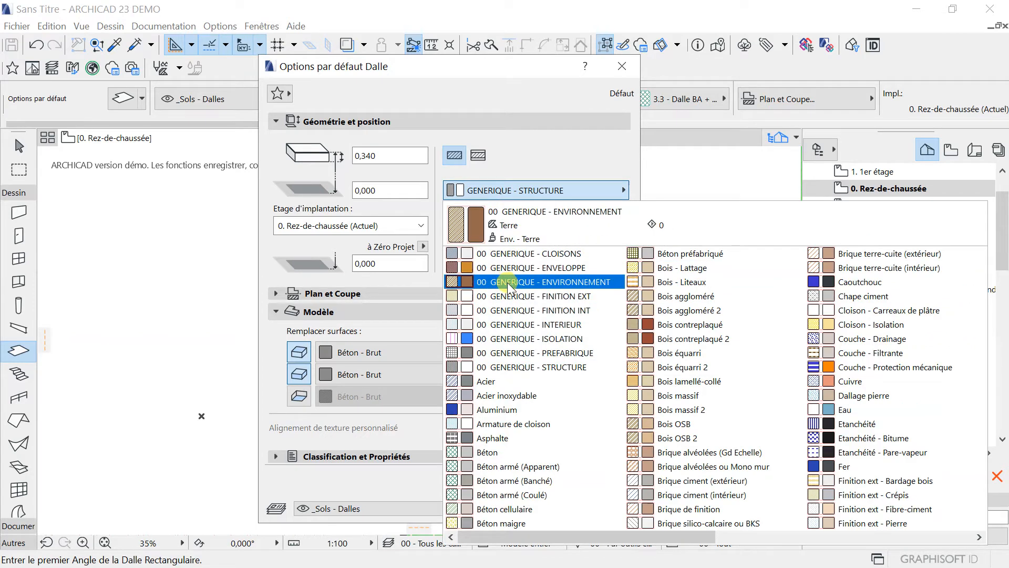
{"action": "left_click", "coordinate": [684, 338]}
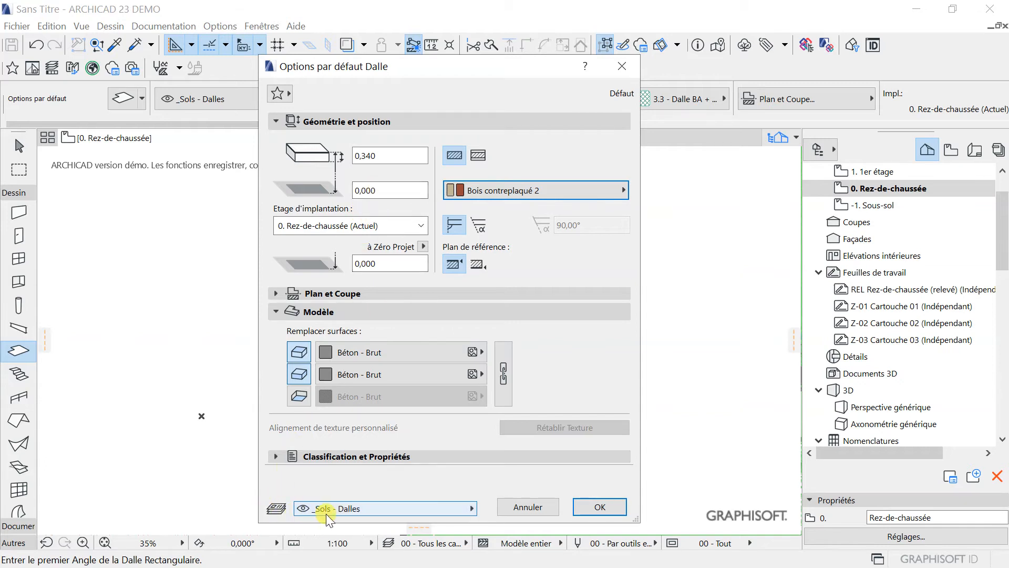
{"action": "left_click", "coordinate": [471, 506]}
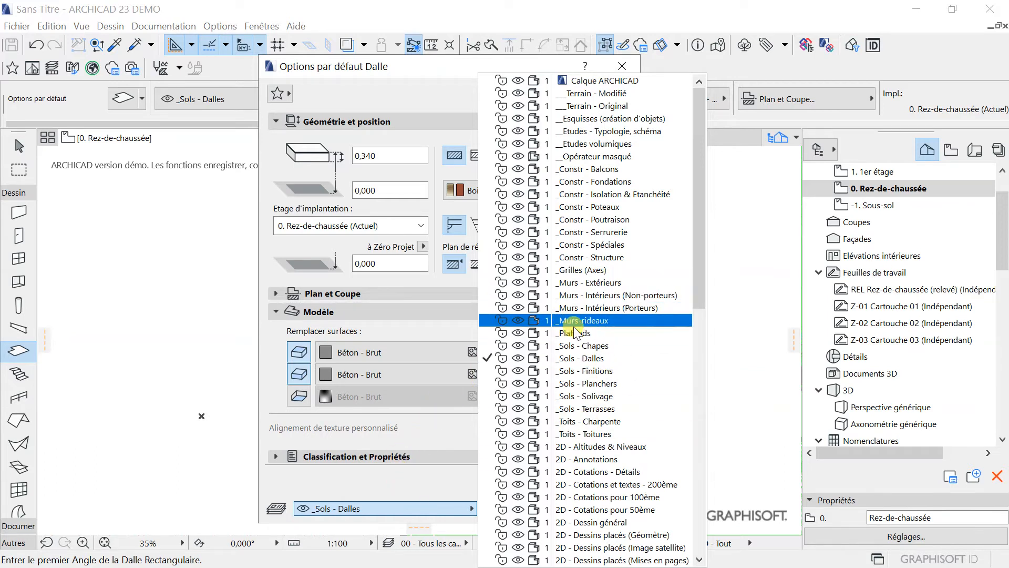
{"action": "left_click", "coordinate": [447, 477]}
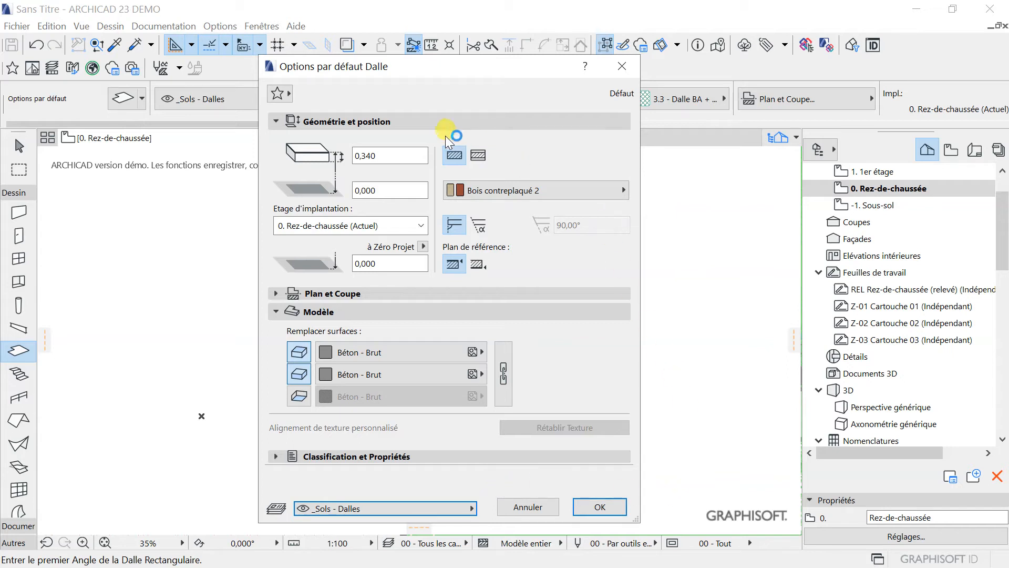
Set the slab's building material to GENERIQUE - STRUCTURE and apply the default slab settings
{"action": "left_click", "coordinate": [504, 191]}
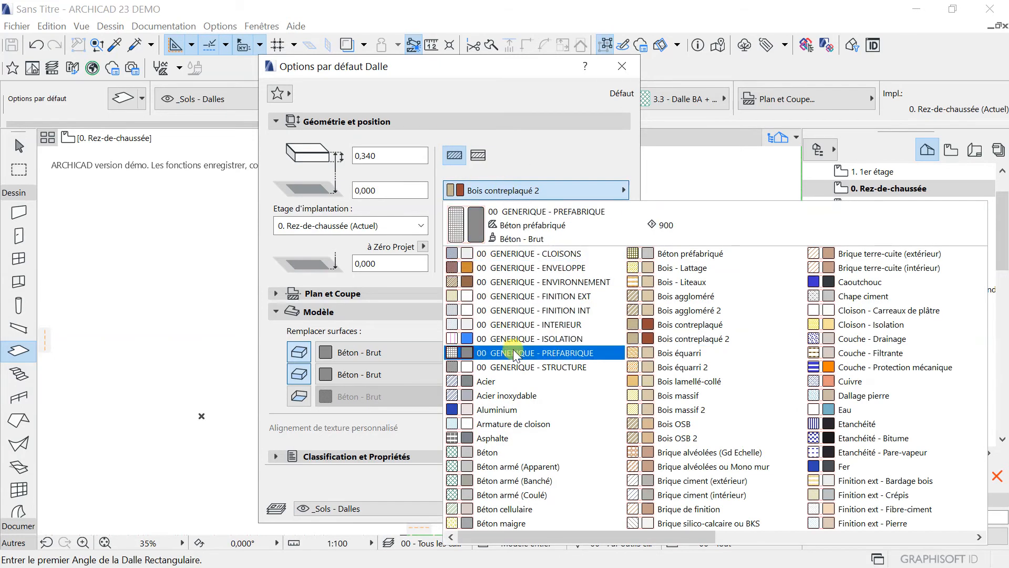
{"action": "left_click", "coordinate": [503, 366]}
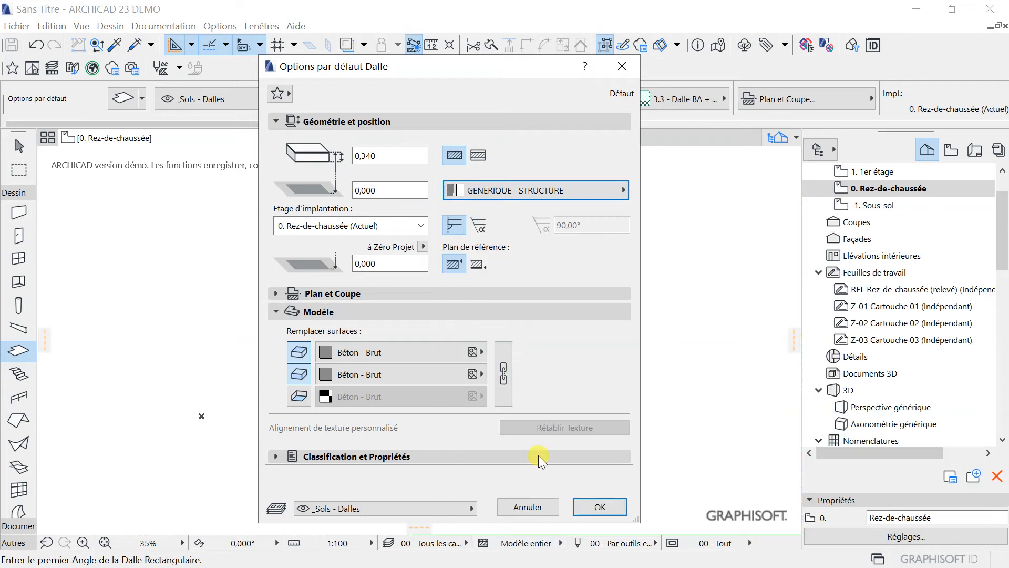
{"action": "left_click", "coordinate": [610, 505]}
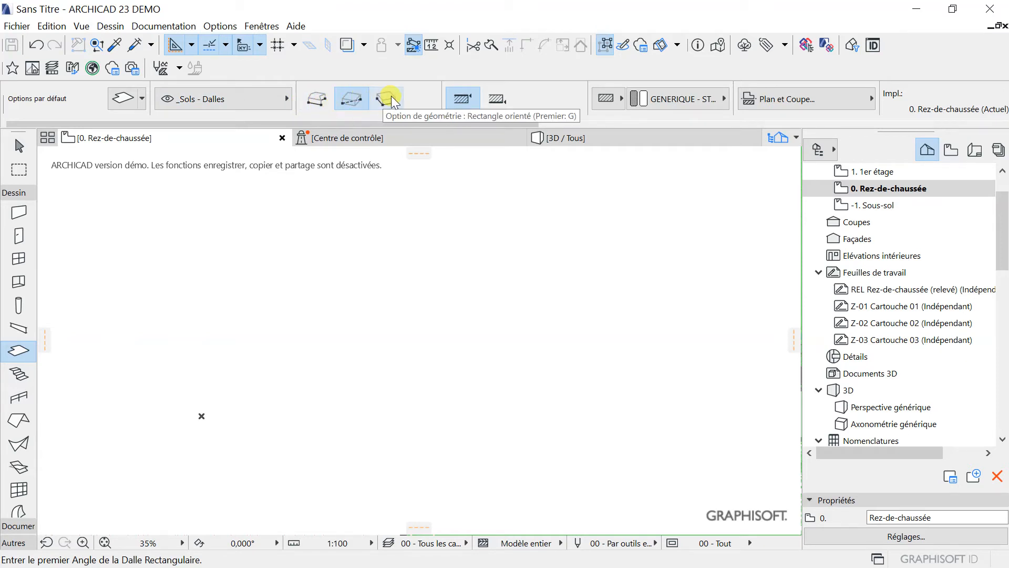
Draw a closed five-sided slab with the polygonal geometry method in the ground floor plan
{"action": "left_click", "coordinate": [317, 99]}
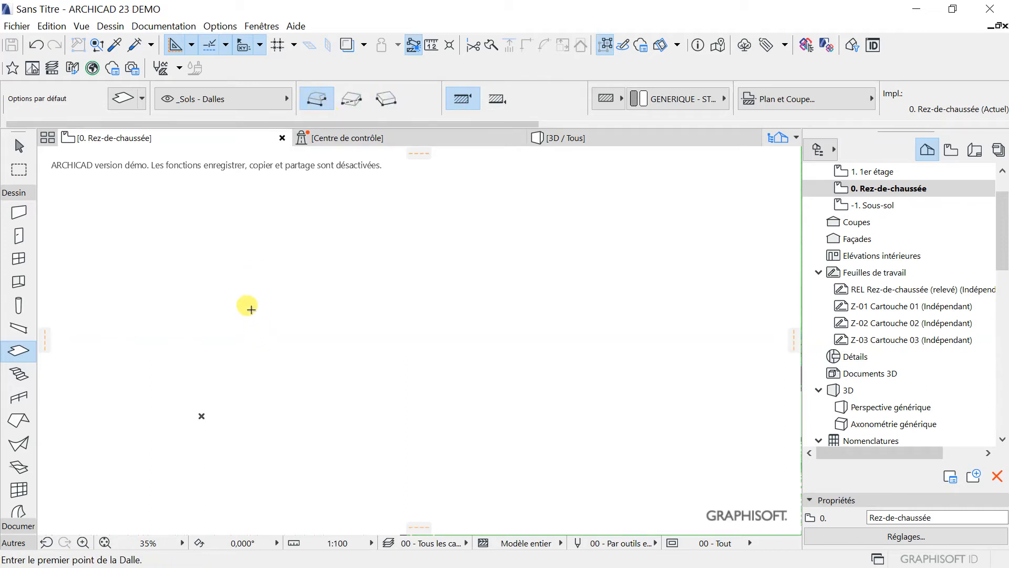
{"action": "left_click", "coordinate": [250, 309]}
{"action": "left_click", "coordinate": [331, 269]}
{"action": "left_click", "coordinate": [540, 295]}
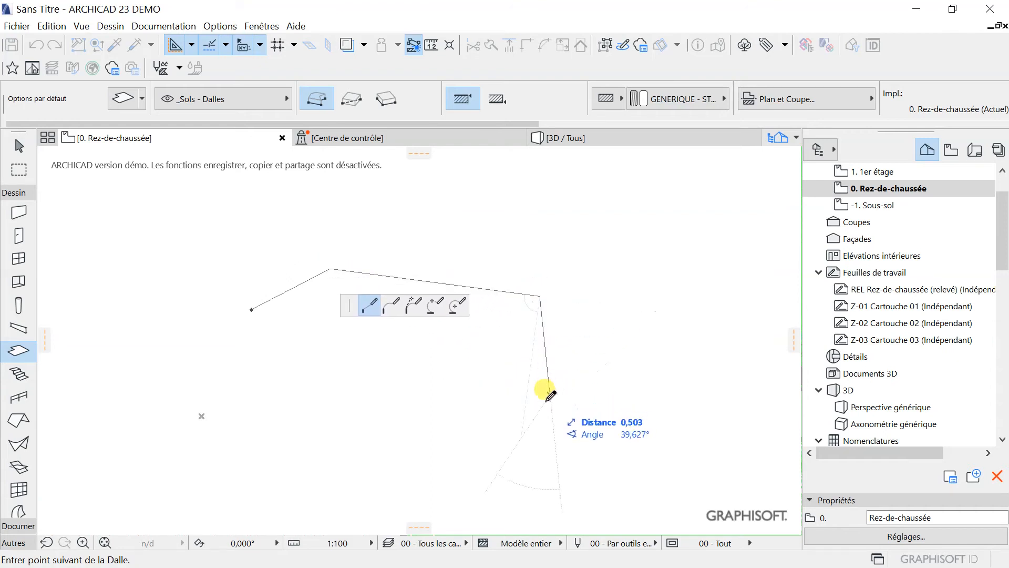
{"action": "left_click", "coordinate": [549, 394]}
{"action": "left_click", "coordinate": [368, 458]}
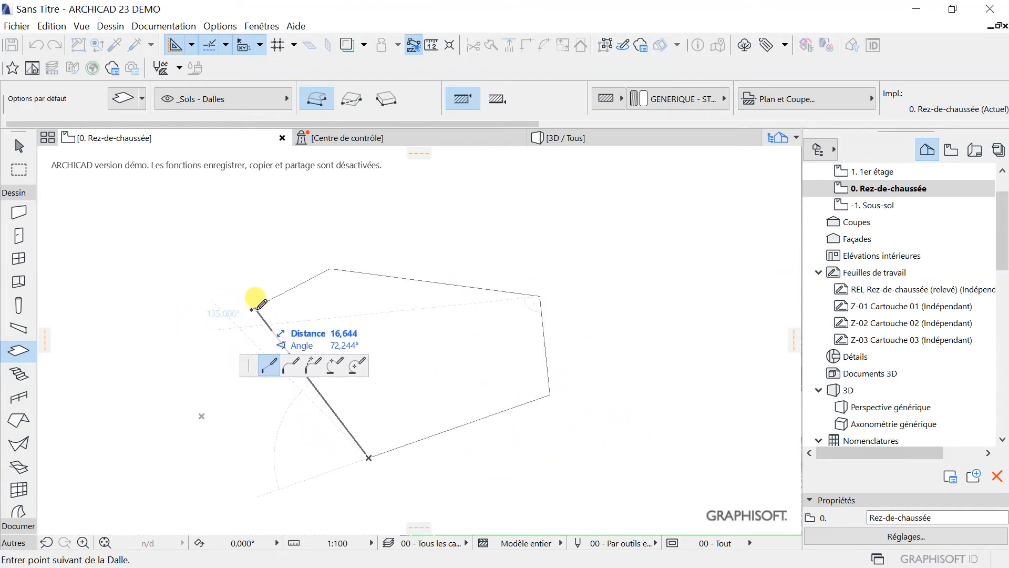
{"action": "left_click", "coordinate": [251, 308]}
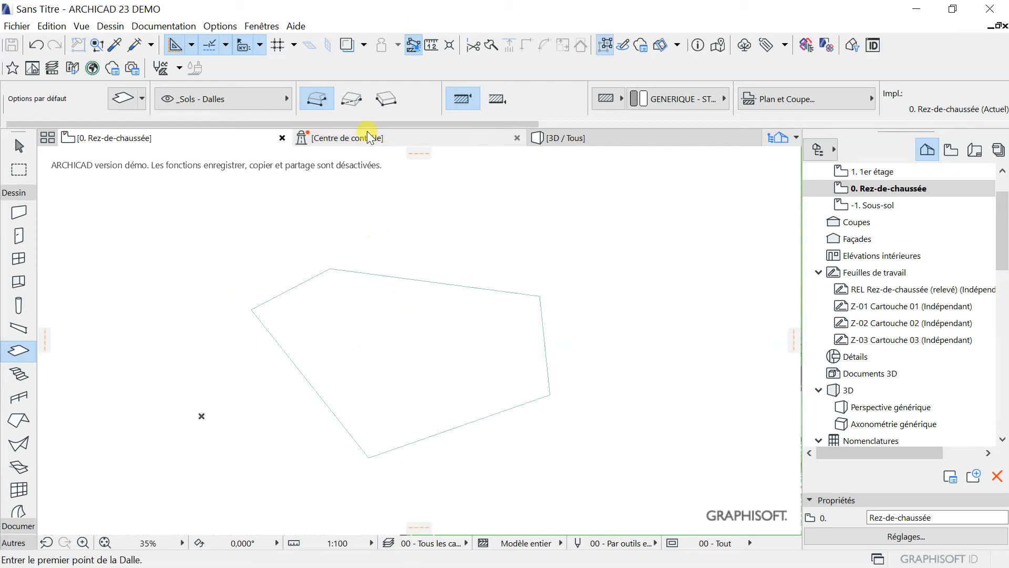
Draw a rotated rectangular slab below the polygonal one, with its base side about 31.5 m long at about 22.5°
{"action": "left_click", "coordinate": [386, 98]}
{"action": "scroll", "coordinate": [304, 266], "scroll_direction": "down", "scroll_amount": 5}
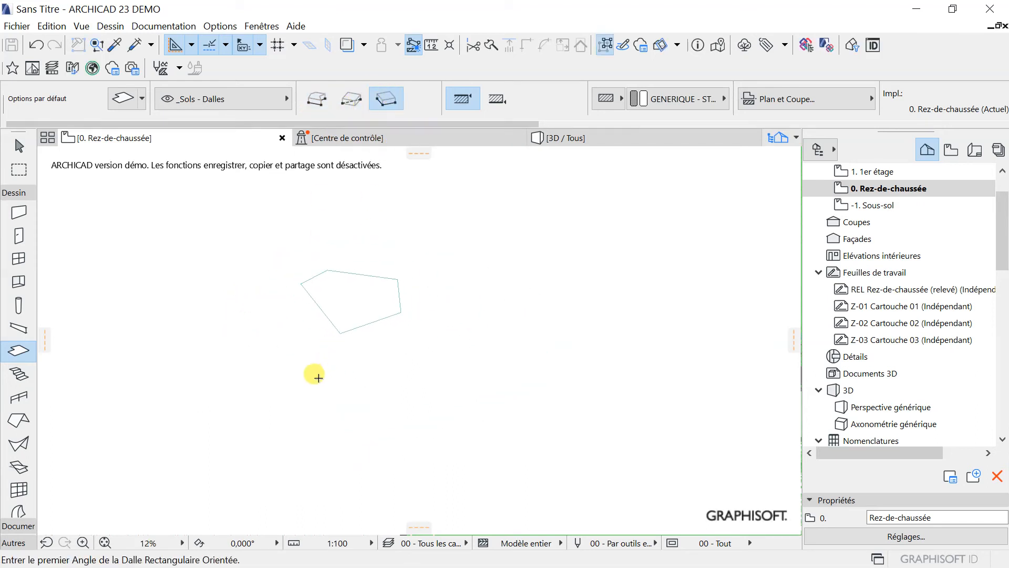
{"action": "left_click", "coordinate": [344, 421]}
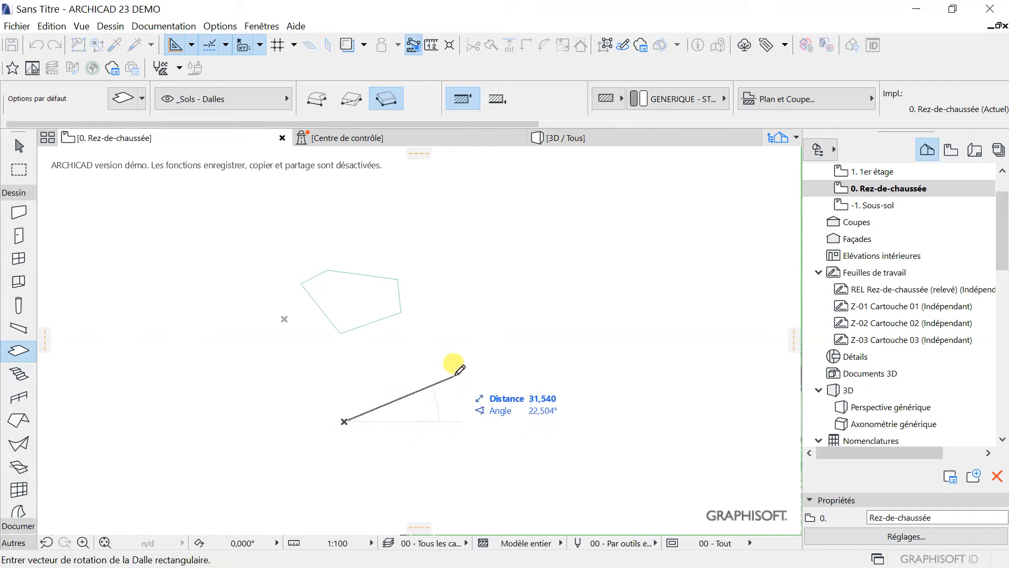
{"action": "left_click", "coordinate": [460, 370]}
{"action": "left_click", "coordinate": [420, 327]}
{"action": "scroll", "coordinate": [360, 375], "scroll_direction": "up", "scroll_amount": 2}
{"action": "scroll", "coordinate": [359, 374], "scroll_direction": "up", "scroll_amount": 2}
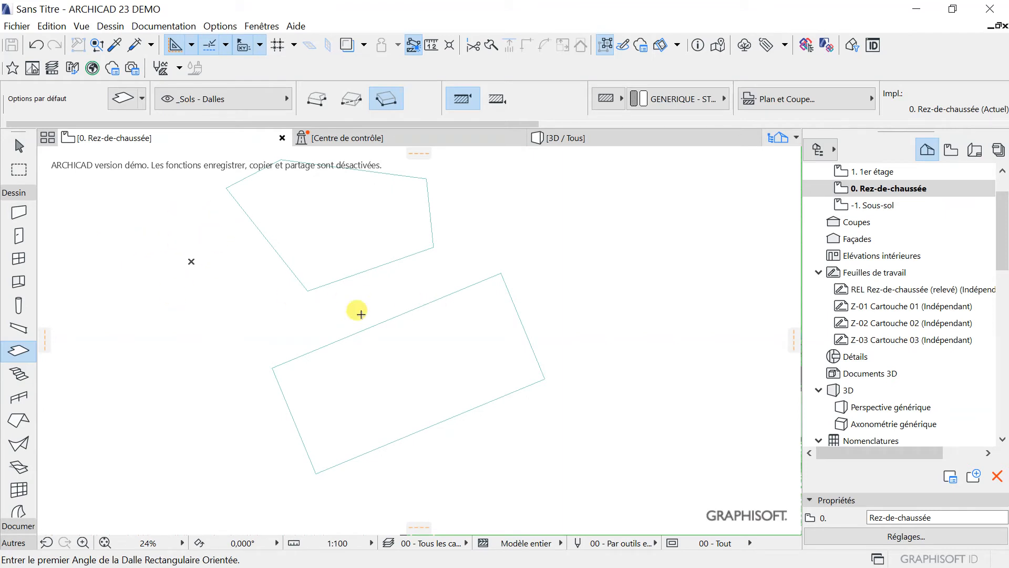
Delete the five-sided polygonal slab above the rotated rectangle
{"action": "left_click", "coordinate": [19, 146]}
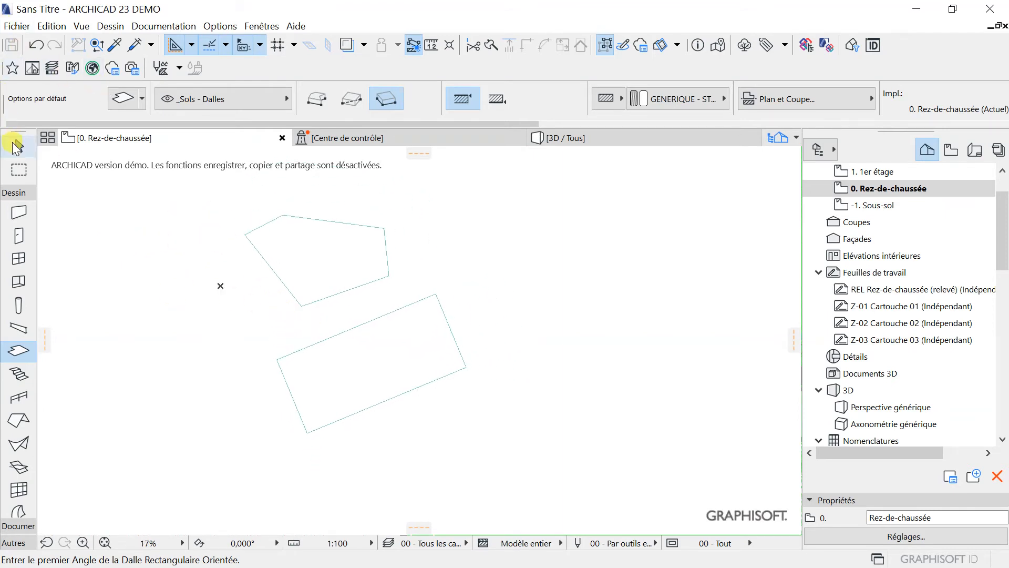
{"action": "left_click", "coordinate": [376, 233]}
{"action": "key", "text": "Delete"}
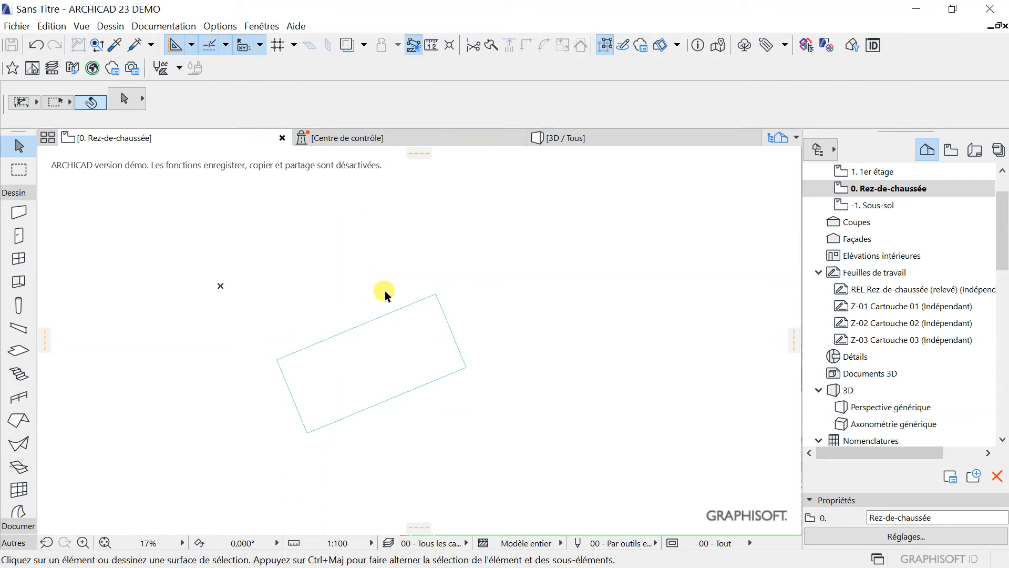
Draw an unrotated rectangular slab about 24 m wide above the rotated one, using the rectangle geometry method
{"action": "scroll", "coordinate": [371, 208], "scroll_direction": "up", "scroll_amount": 2}
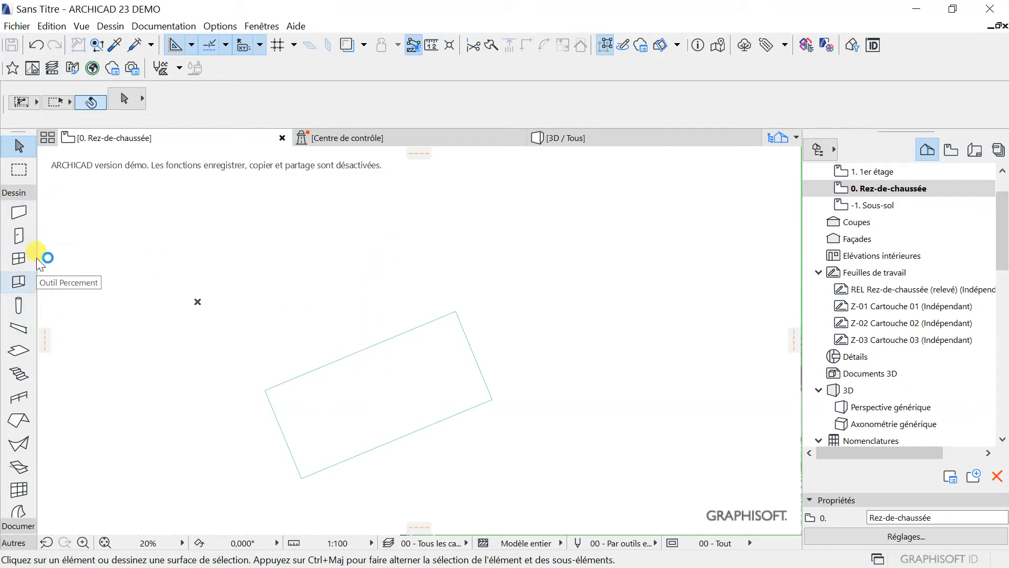
{"action": "left_click", "coordinate": [18, 350]}
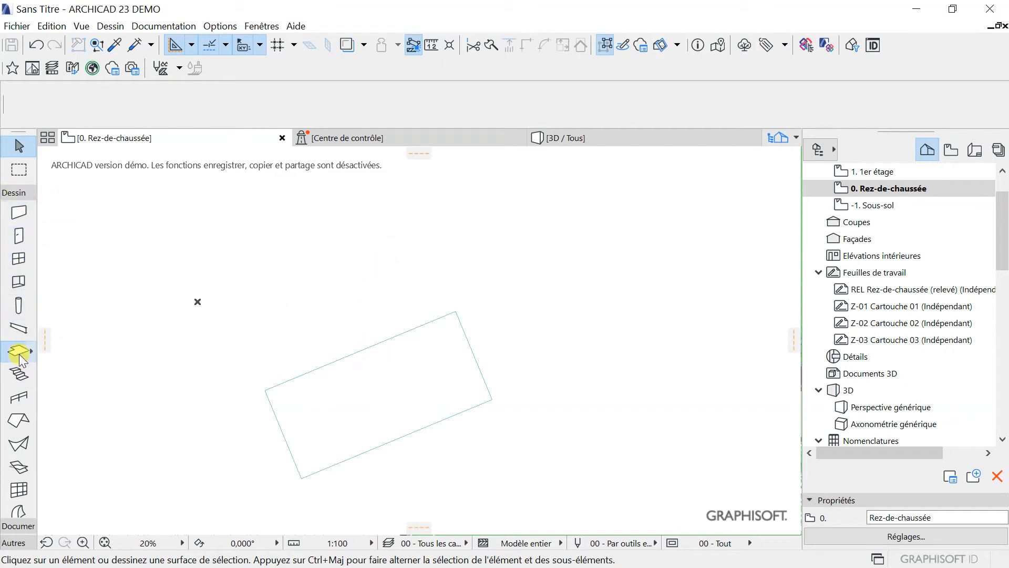
{"action": "left_click", "coordinate": [350, 101]}
{"action": "scroll", "coordinate": [281, 208], "scroll_direction": "up", "scroll_amount": 2}
{"action": "left_click", "coordinate": [269, 195]}
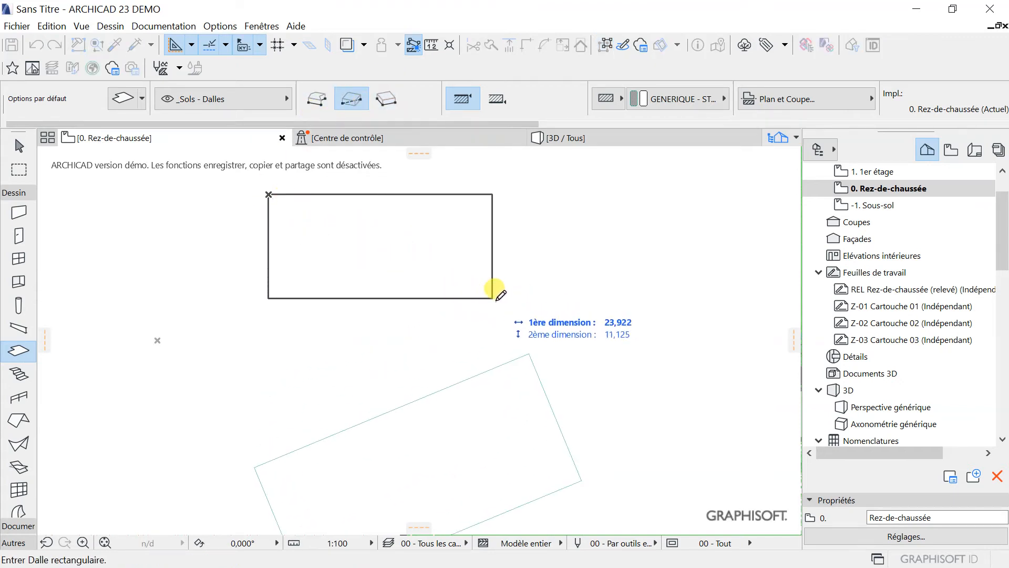
{"action": "left_click", "coordinate": [489, 333]}
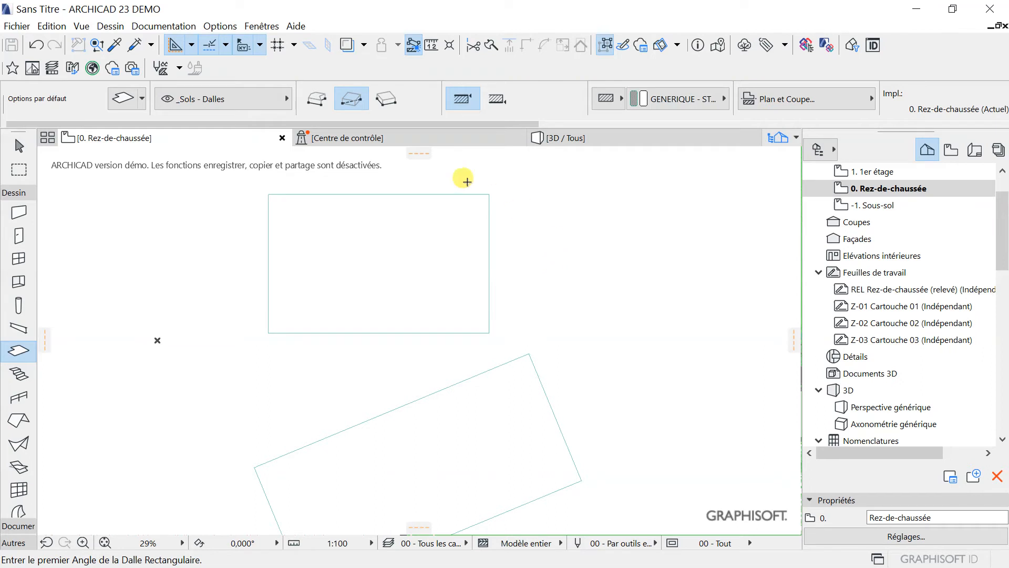
Delete the rotated rectangular slab below the unrotated one
{"action": "left_click", "coordinate": [19, 145]}
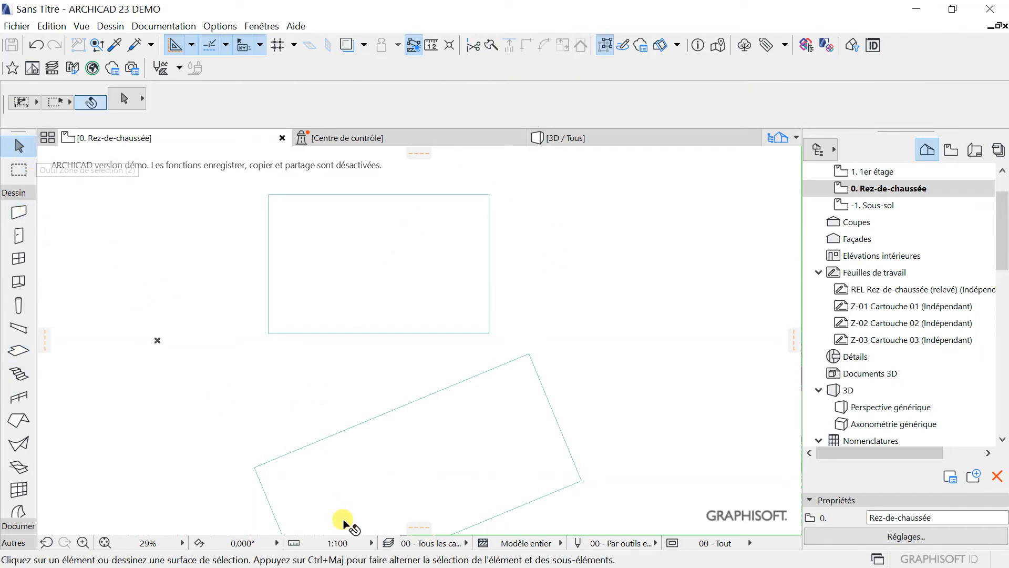
{"action": "left_click", "coordinate": [329, 443]}
{"action": "key", "text": "Delete"}
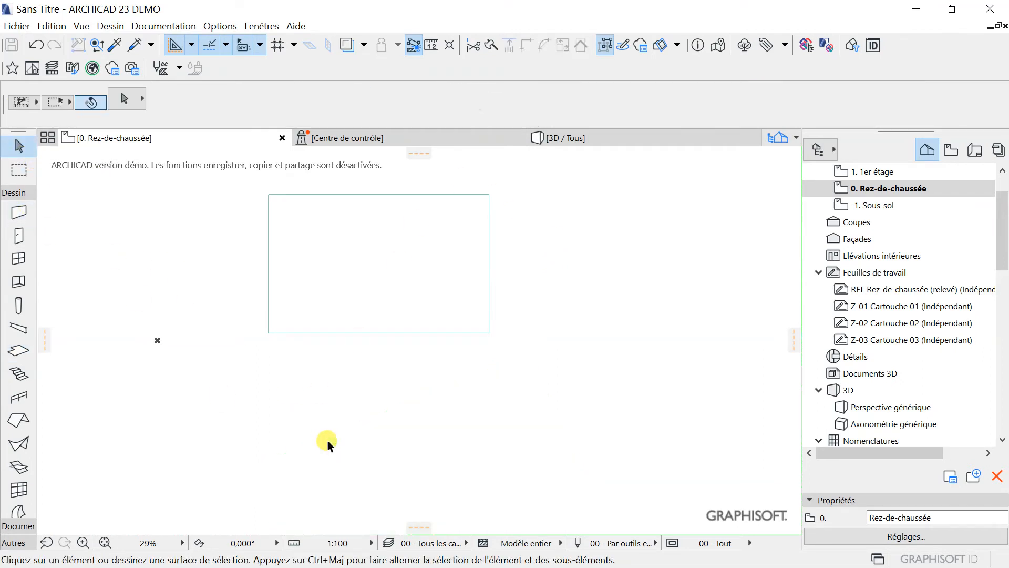
Curve the upper edge of the rectangular slab outward into a shallow arc
{"action": "scroll", "coordinate": [418, 244], "scroll_direction": "up", "scroll_amount": 4}
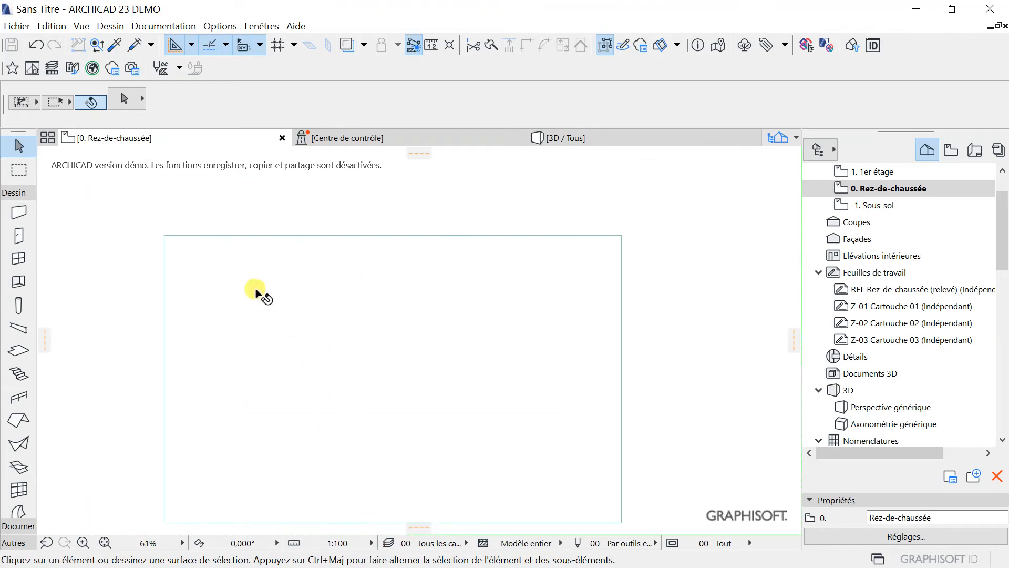
{"action": "left_click", "coordinate": [245, 238]}
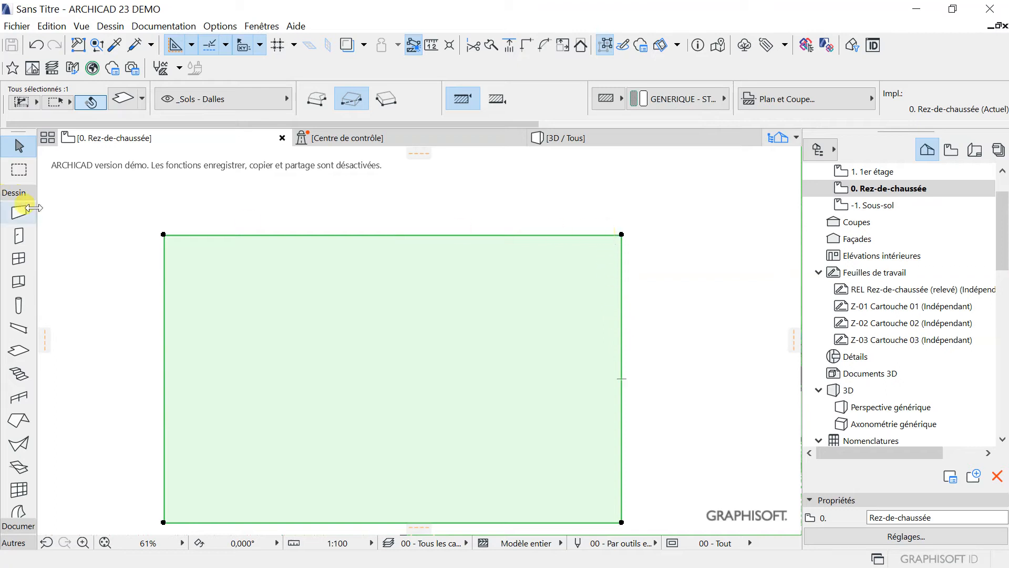
{"action": "left_click", "coordinate": [239, 237]}
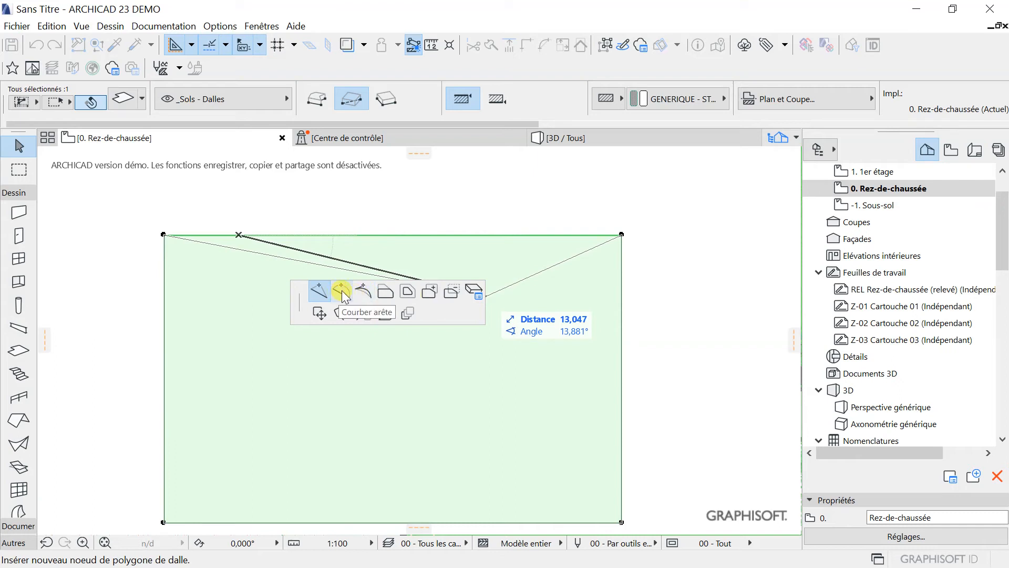
{"action": "left_click", "coordinate": [342, 289]}
{"action": "left_click", "coordinate": [349, 216]}
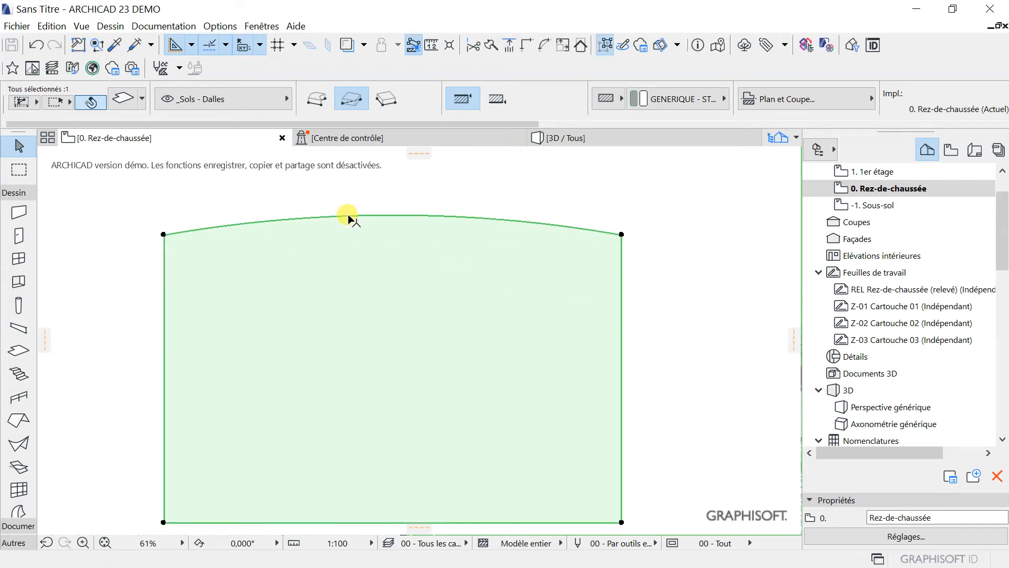
Offset only the slab's right edge outward by about 5 m
{"action": "left_click", "coordinate": [622, 307]}
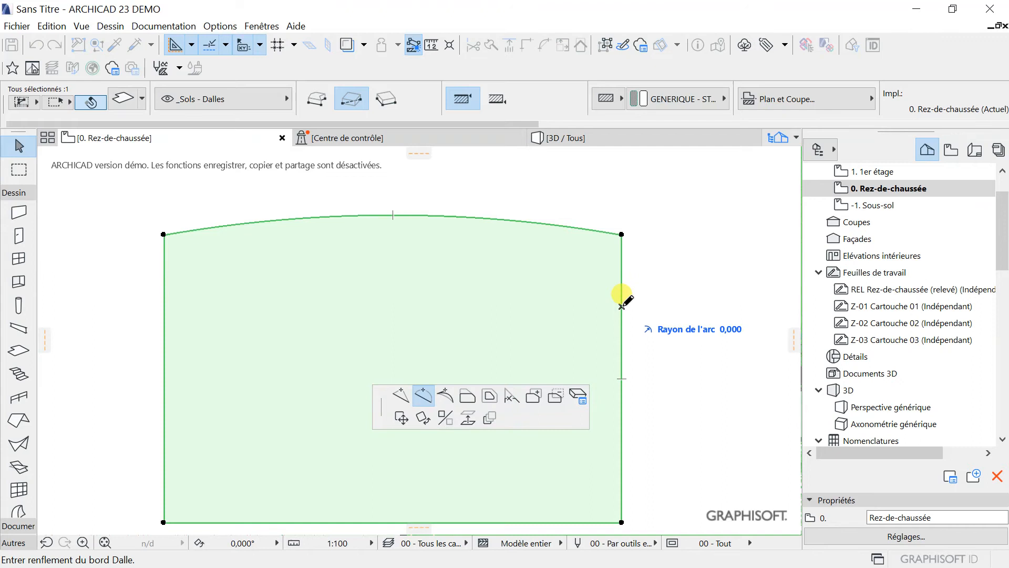
{"action": "left_click", "coordinate": [473, 398]}
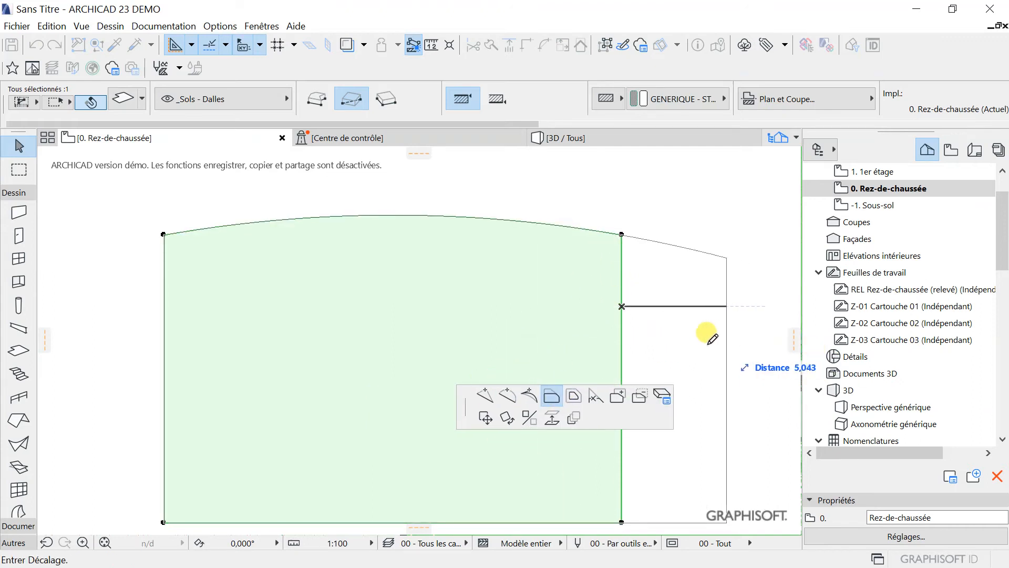
{"action": "left_click", "coordinate": [708, 332]}
{"action": "scroll", "coordinate": [284, 168], "scroll_direction": "down", "scroll_amount": 3}
{"action": "scroll", "coordinate": [539, 393], "scroll_direction": "up", "scroll_amount": 3}
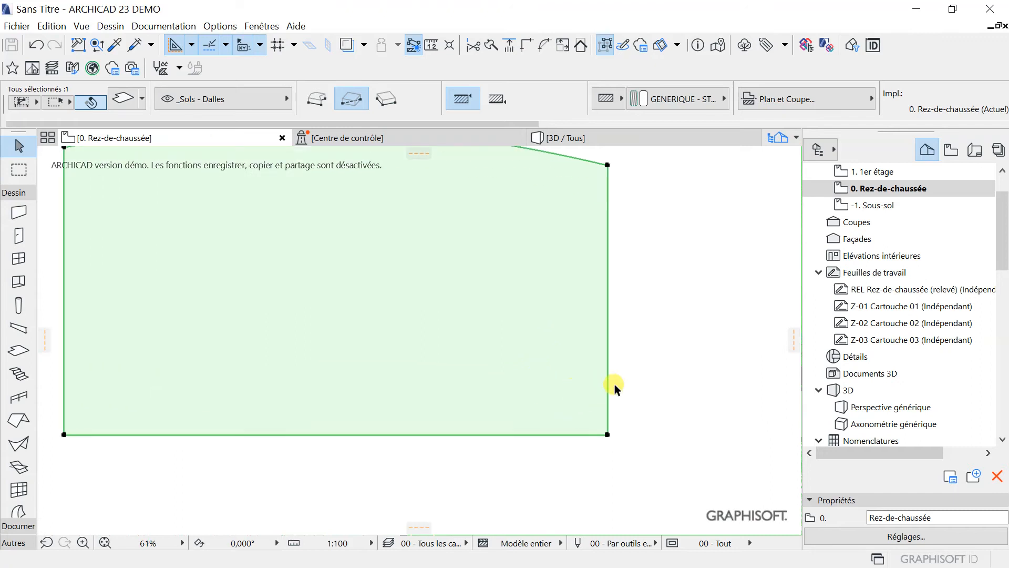
Offset all edges of the slab outward together by about 1.8 m
{"action": "left_click", "coordinate": [614, 386]}
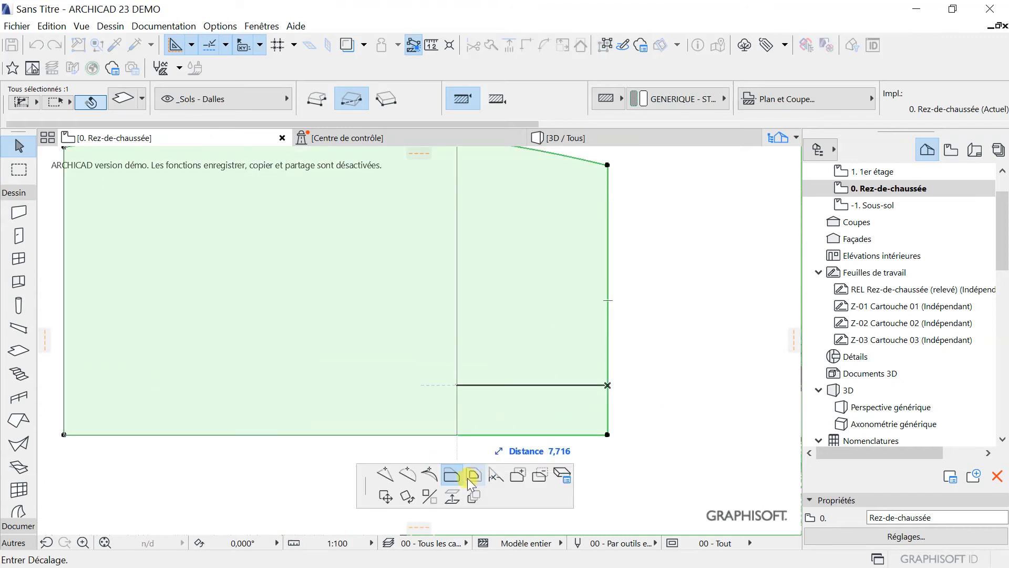
{"action": "left_click", "coordinate": [476, 473]}
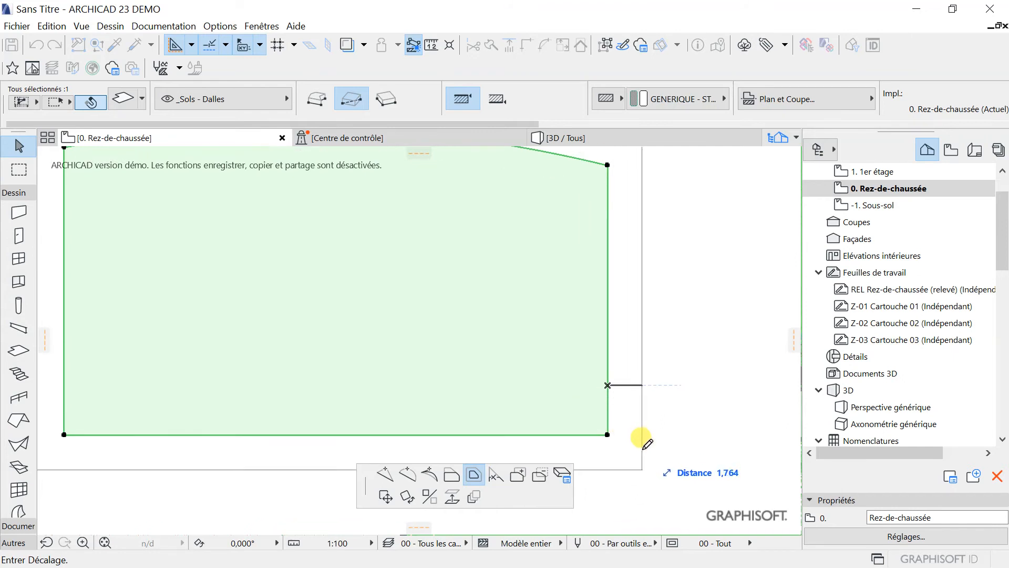
{"action": "left_click", "coordinate": [642, 451]}
{"action": "scroll", "coordinate": [557, 383], "scroll_direction": "down", "scroll_amount": 4}
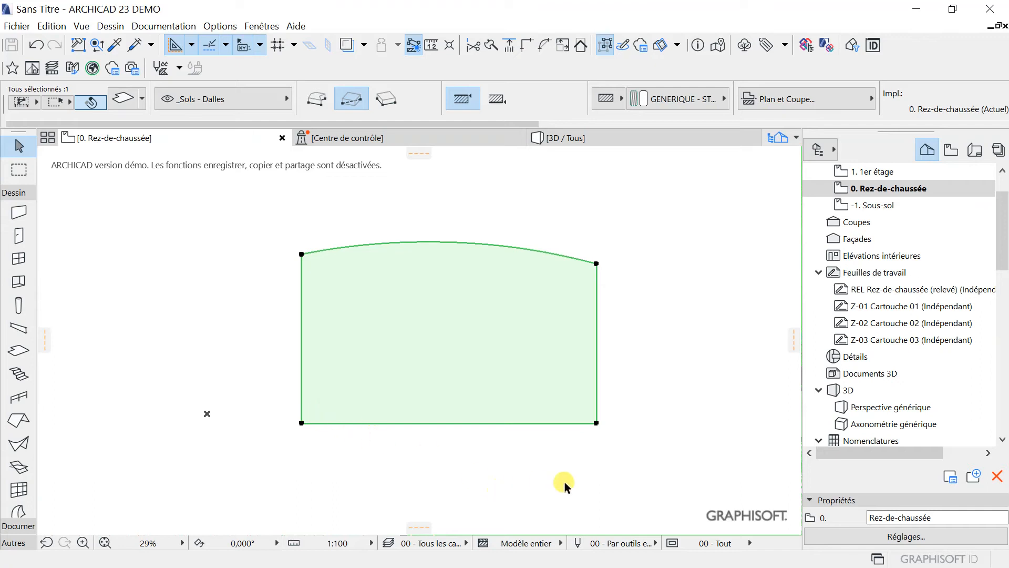
Add a rectangular extension of about 9.8 by 14.8 m to the slab polygon, downward from its lower-left corner
{"action": "left_click", "coordinate": [597, 368]}
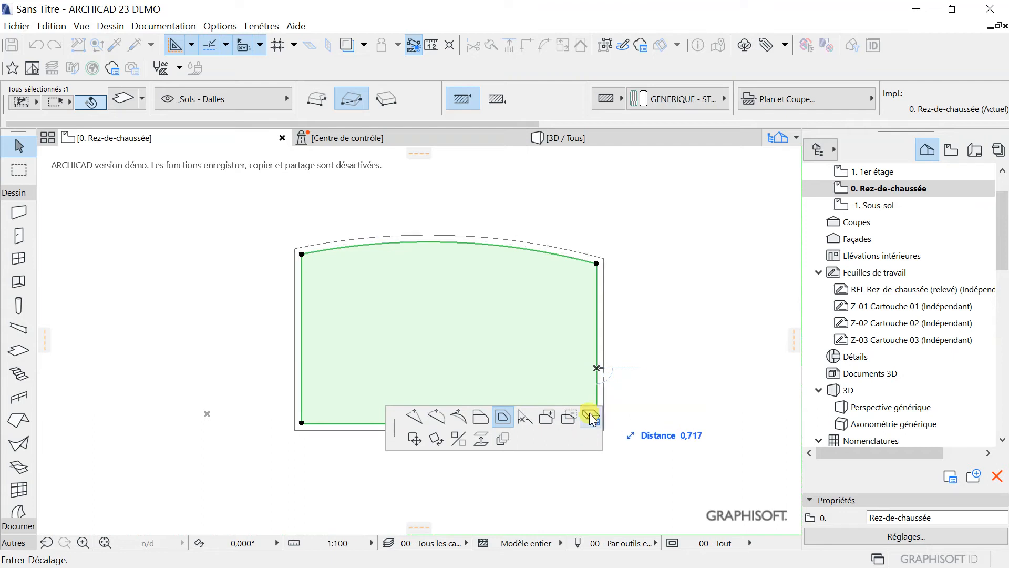
{"action": "left_click", "coordinate": [547, 418]}
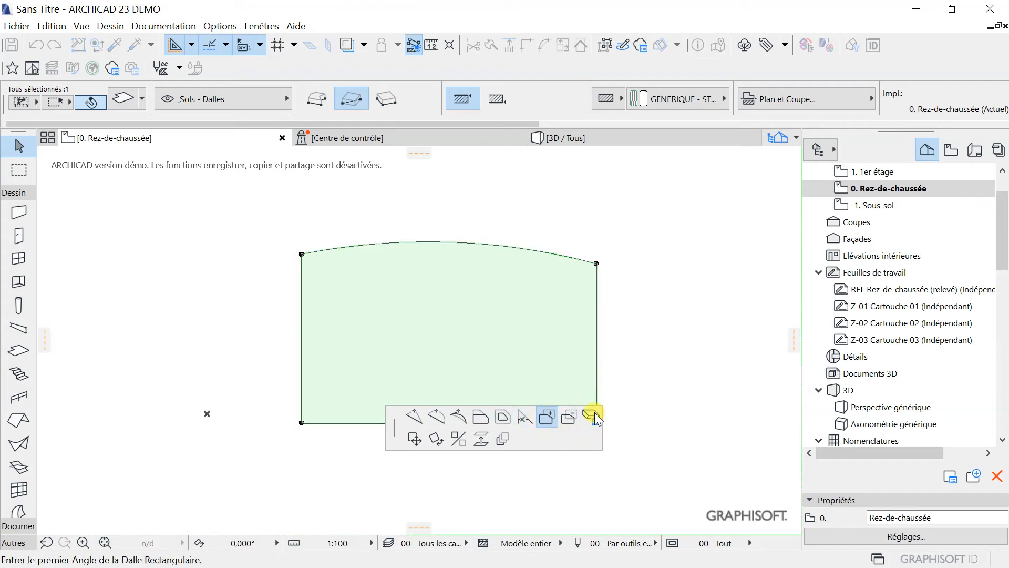
{"action": "scroll", "coordinate": [347, 347], "scroll_direction": "down", "scroll_amount": 5}
{"action": "scroll", "coordinate": [337, 362], "scroll_direction": "up", "scroll_amount": 3}
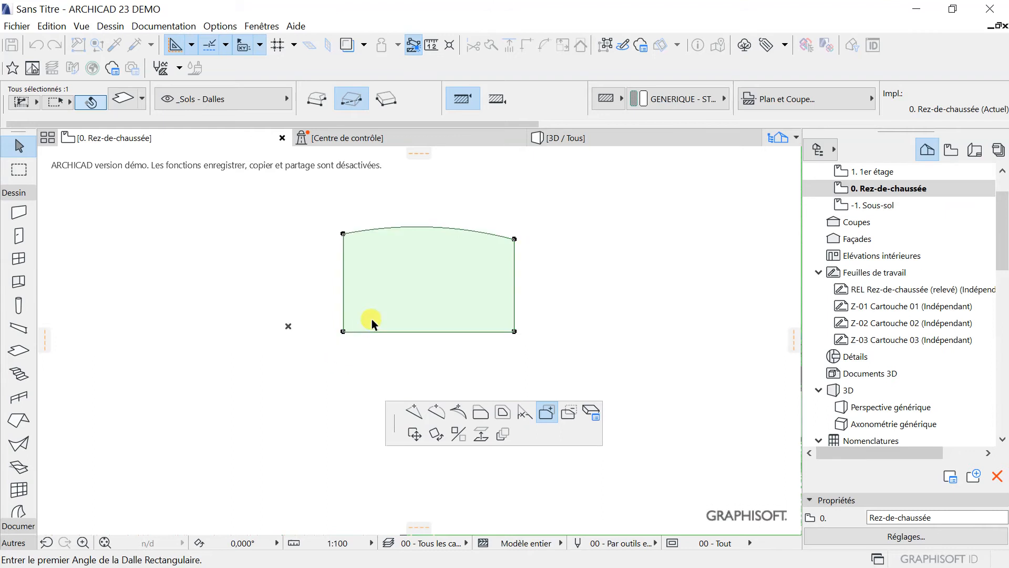
{"action": "left_click", "coordinate": [343, 331]}
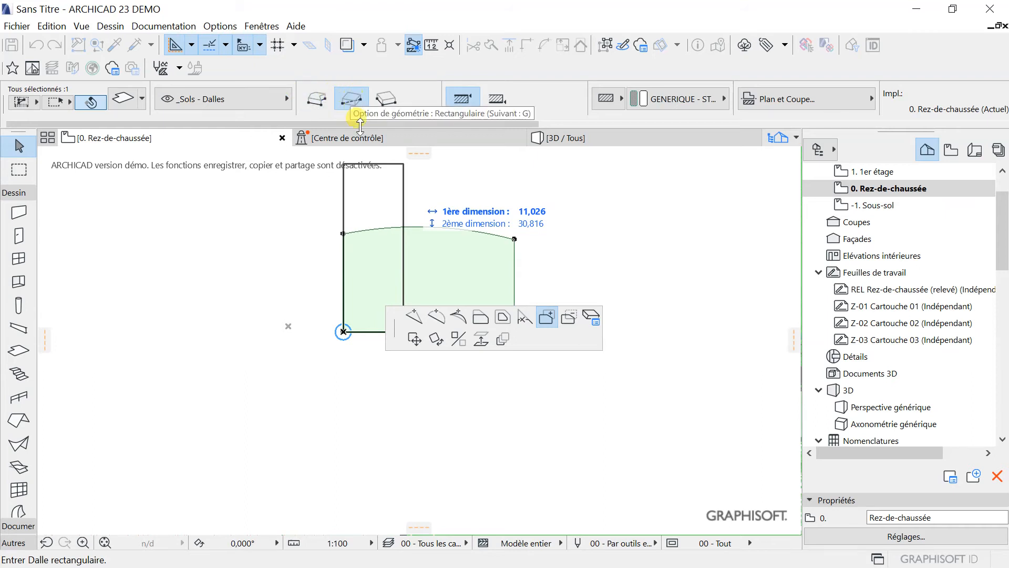
{"action": "scroll", "coordinate": [391, 405], "scroll_direction": "down", "scroll_amount": 2}
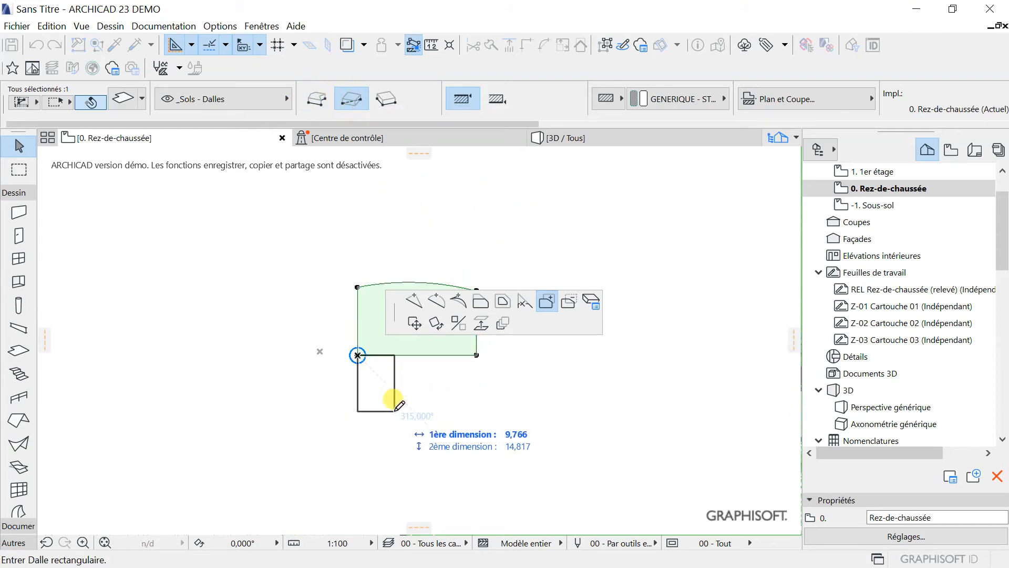
{"action": "left_click", "coordinate": [394, 410]}
{"action": "scroll", "coordinate": [394, 347], "scroll_direction": "up", "scroll_amount": 2}
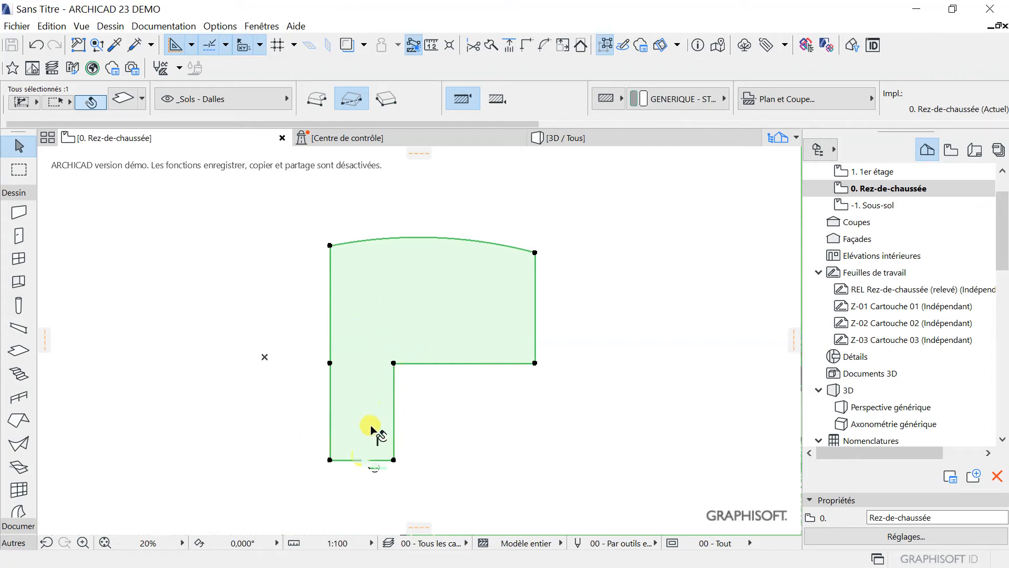
Add a slanted four-sided extension below the slab's lower leg, using the polygonal geometry method
{"action": "scroll", "coordinate": [378, 420], "scroll_direction": "down", "scroll_amount": 1}
{"action": "scroll", "coordinate": [343, 444], "scroll_direction": "up", "scroll_amount": 3}
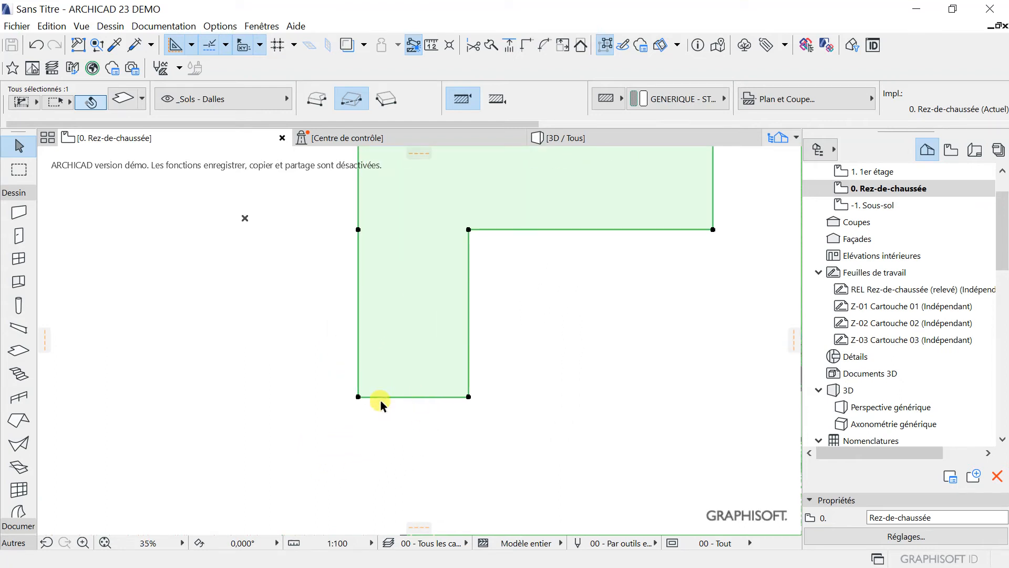
{"action": "left_click", "coordinate": [372, 398]}
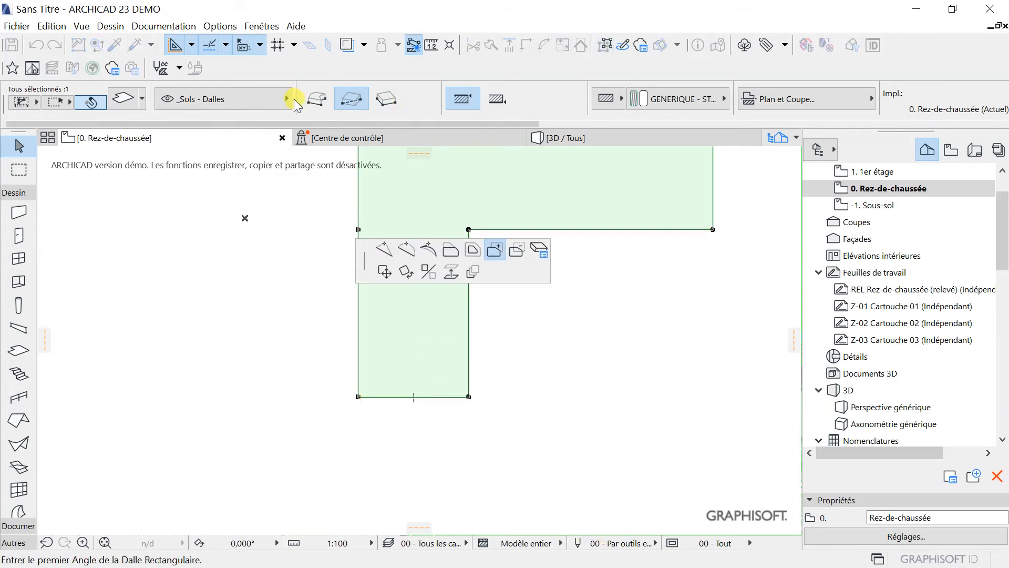
{"action": "left_click", "coordinate": [317, 100]}
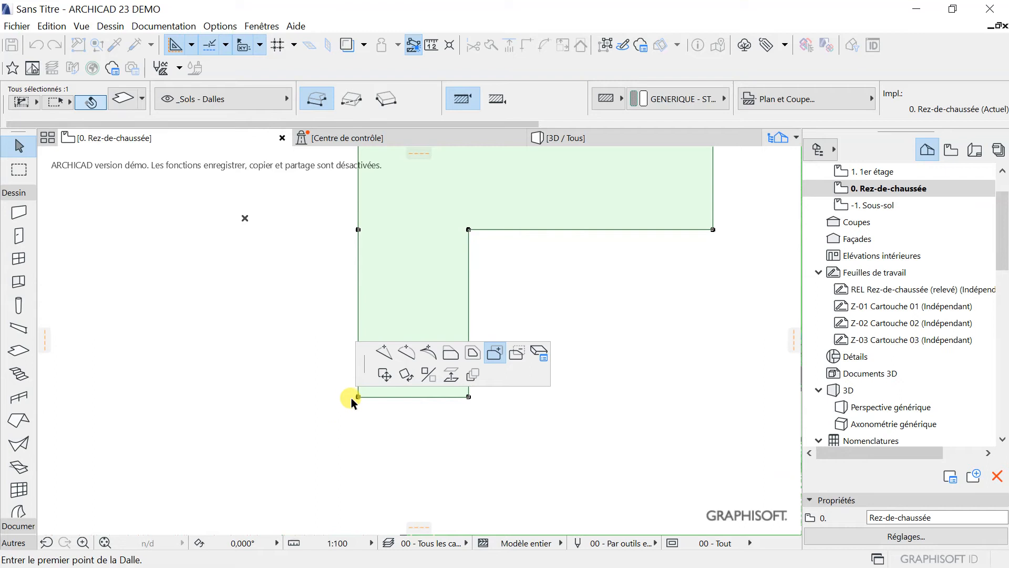
{"action": "left_click", "coordinate": [495, 353]}
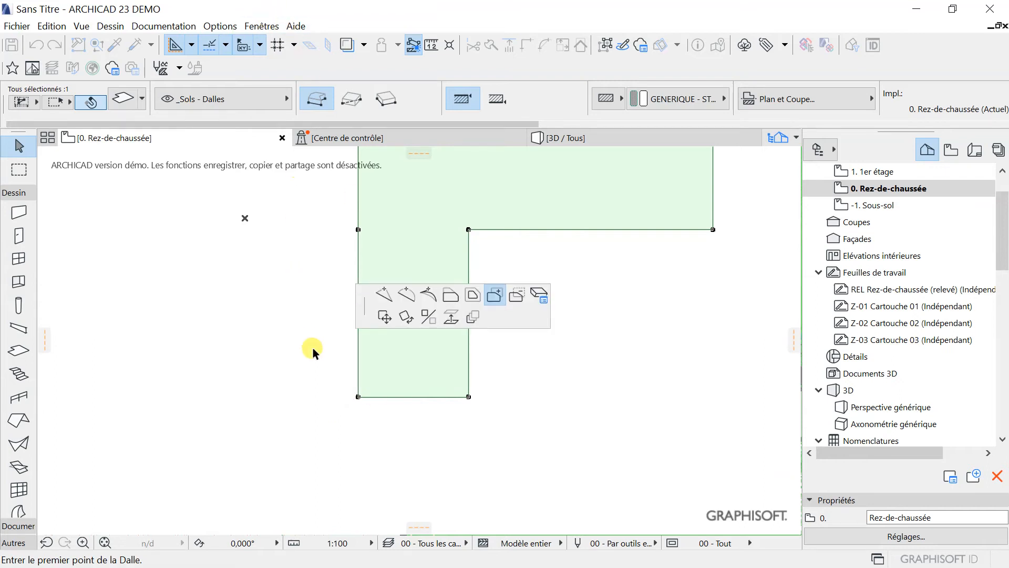
{"action": "left_click", "coordinate": [359, 397]}
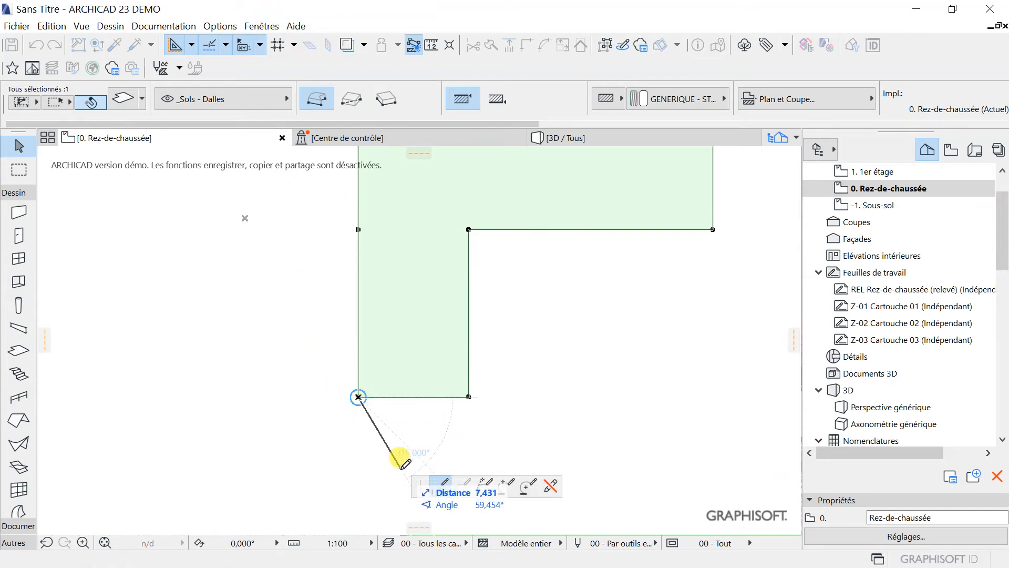
{"action": "scroll", "coordinate": [386, 447], "scroll_direction": "down", "scroll_amount": 3}
{"action": "left_click", "coordinate": [352, 478]}
{"action": "left_click", "coordinate": [410, 477]}
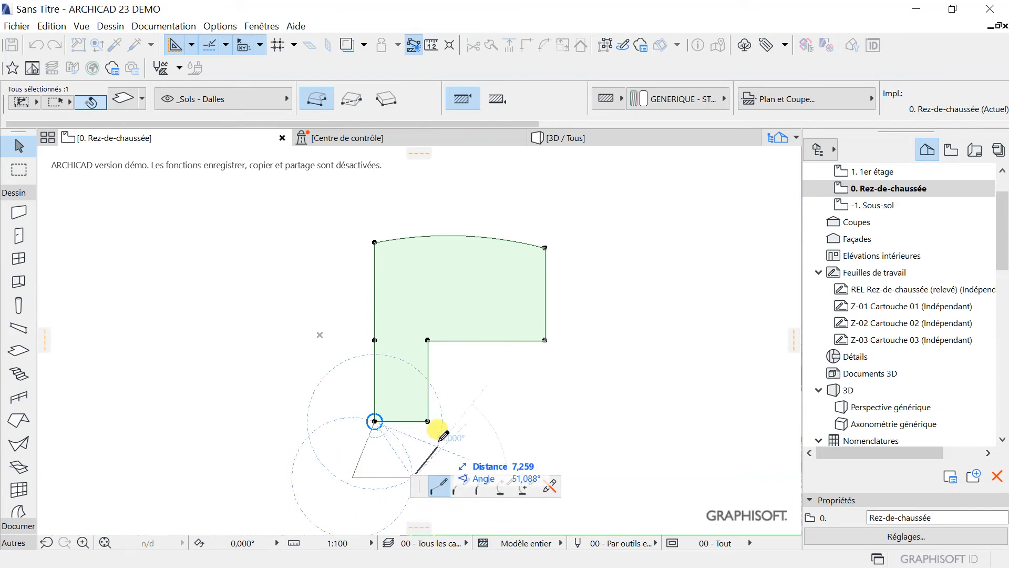
{"action": "left_click", "coordinate": [427, 420]}
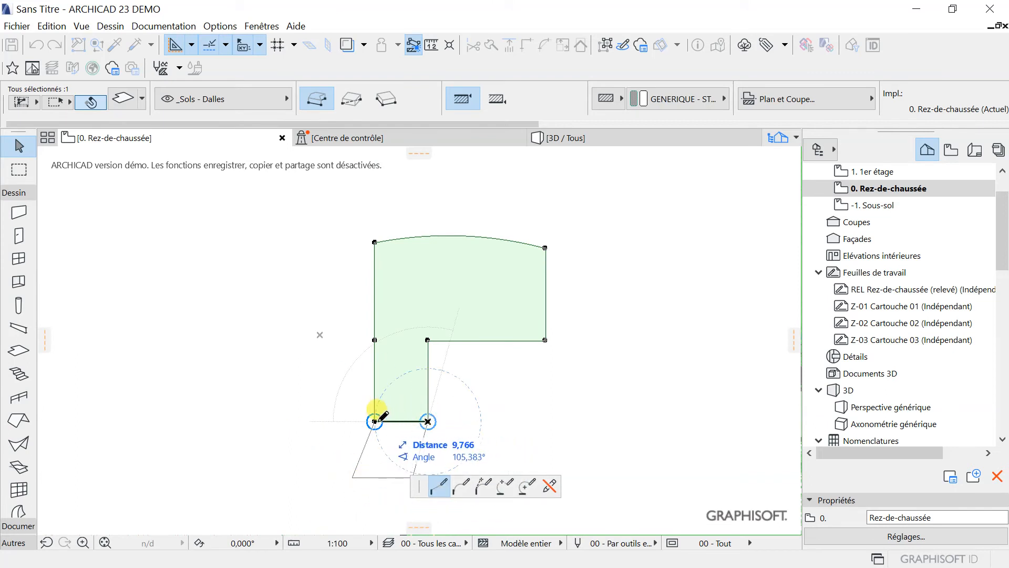
{"action": "left_click", "coordinate": [374, 420]}
Undo the slanted extension added to the slab
{"action": "middle_click_drag", "start_coordinate": [348, 446], "coordinate": [215, 445]}
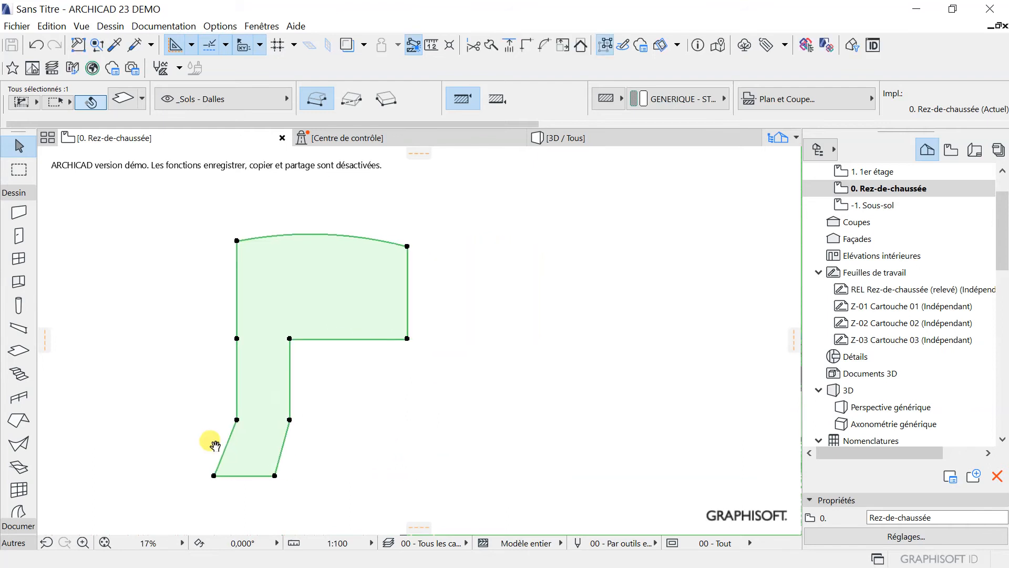
{"action": "key", "text": "ctrl+z"}
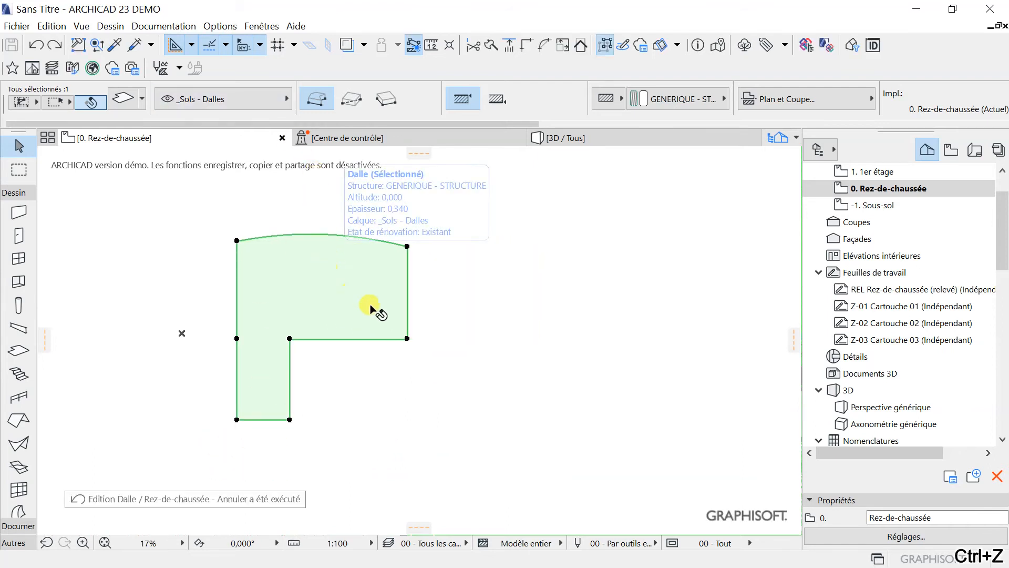
{"action": "scroll", "coordinate": [334, 326], "scroll_direction": "up", "scroll_amount": 3}
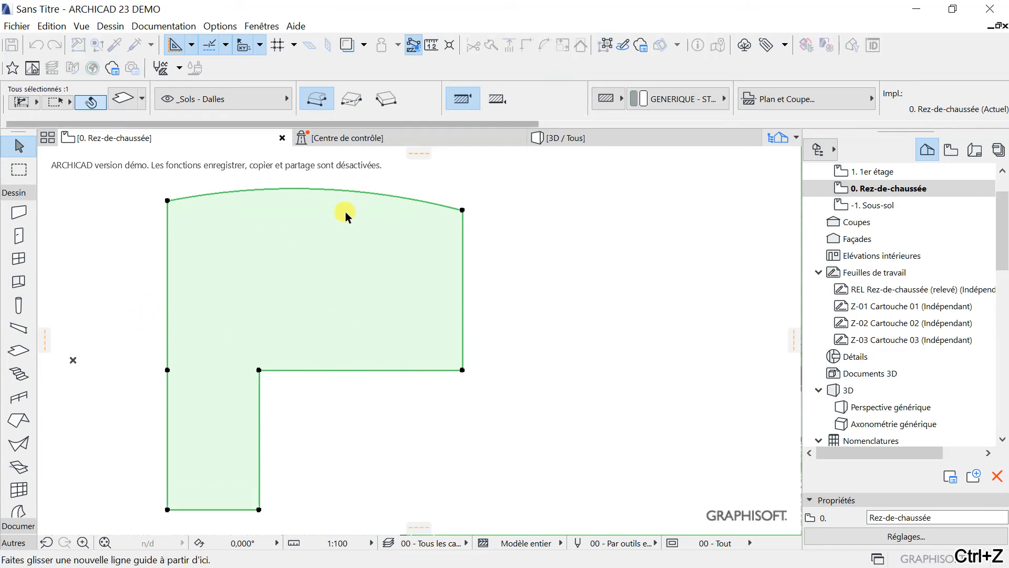
{"action": "scroll", "coordinate": [288, 273], "scroll_direction": "down", "scroll_amount": 2}
{"action": "scroll", "coordinate": [289, 272], "scroll_direction": "up", "scroll_amount": 3}
{"action": "scroll", "coordinate": [331, 316], "scroll_direction": "down", "scroll_amount": 3}
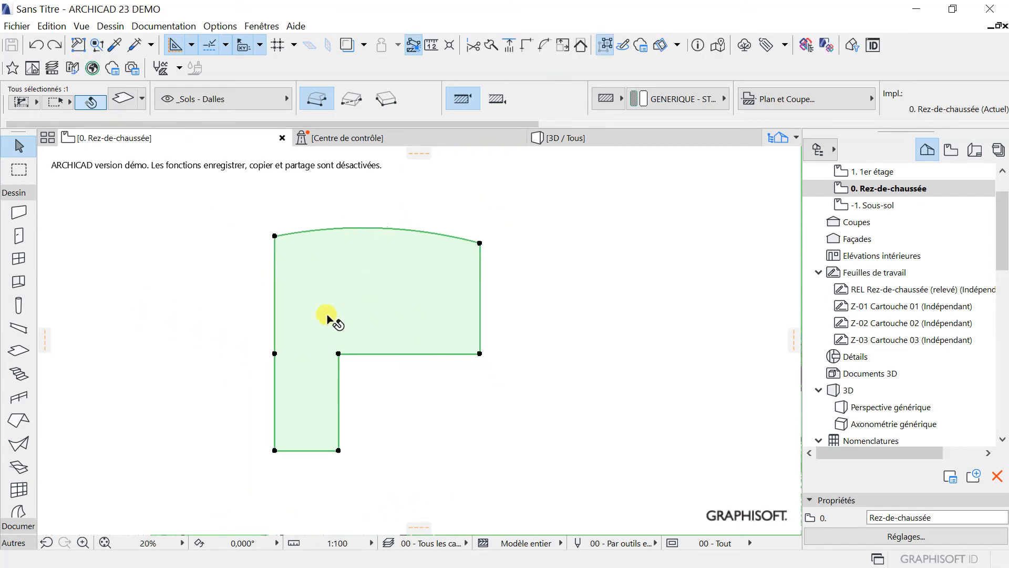
{"action": "scroll", "coordinate": [424, 317], "scroll_direction": "up", "scroll_amount": 4}
{"action": "scroll", "coordinate": [415, 337], "scroll_direction": "down", "scroll_amount": 4}
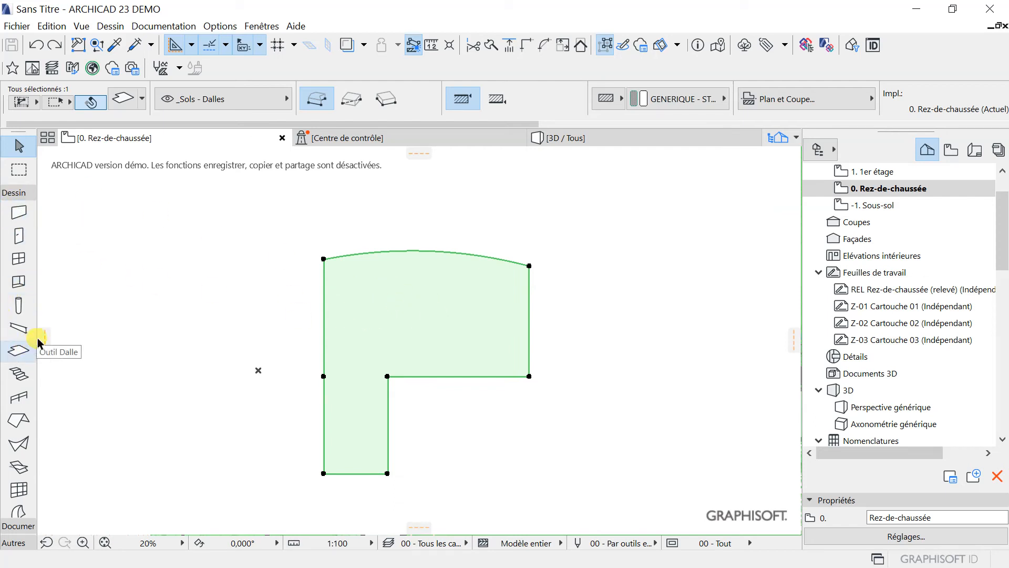
Place two vertical and two horizontal guide lines that cross within the slab's lower leg
{"action": "left_click_drag", "start_coordinate": [42, 337], "coordinate": [286, 292]}
{"action": "left_click_drag", "start_coordinate": [371, 285], "coordinate": [337, 285]}
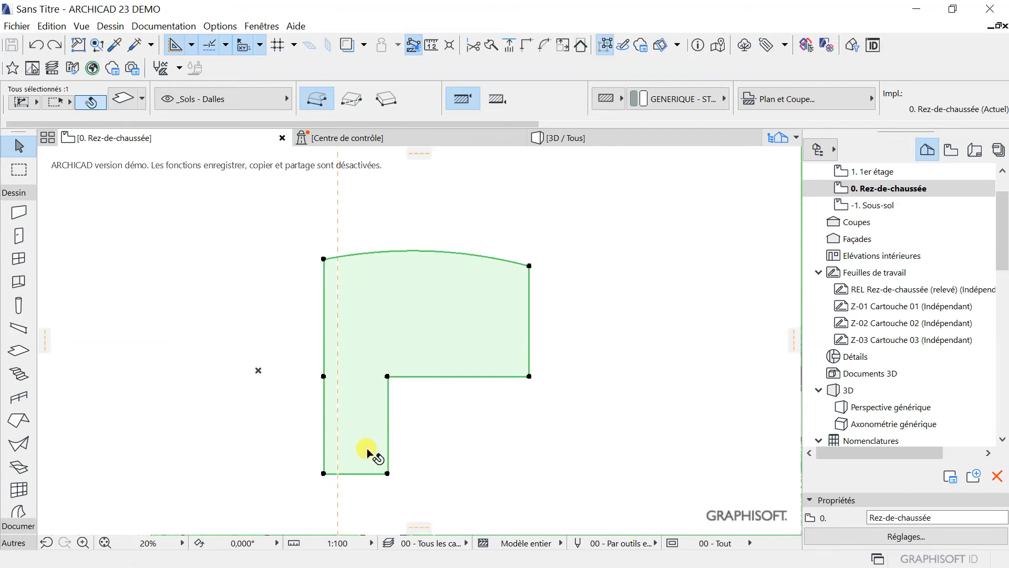
{"action": "left_click_drag", "start_coordinate": [48, 334], "coordinate": [354, 410]}
{"action": "left_click_drag", "start_coordinate": [420, 156], "coordinate": [367, 373]}
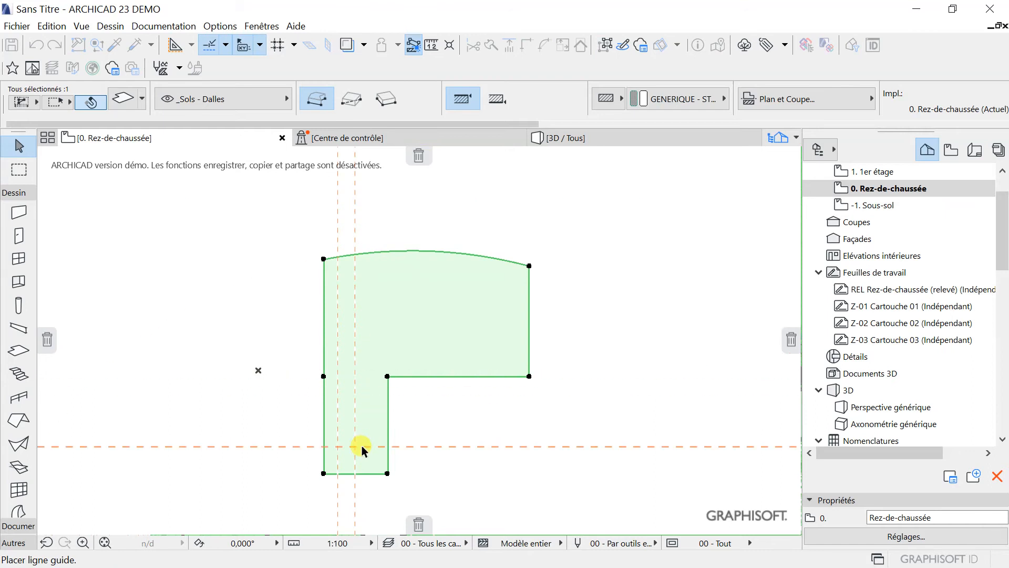
{"action": "left_click_drag", "start_coordinate": [353, 450], "coordinate": [353, 450]}
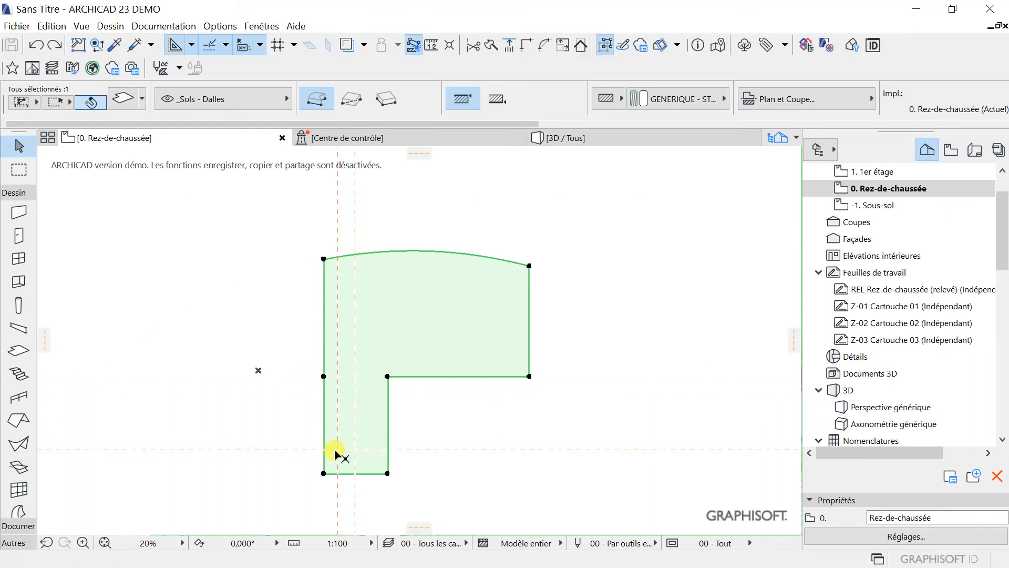
{"action": "left_click_drag", "start_coordinate": [421, 153], "coordinate": [345, 404]}
Subtract a rectangular opening from the slab's lower leg between the guide line intersections, using the rectangular geometry method
{"action": "scroll", "coordinate": [336, 418], "scroll_direction": "up", "scroll_amount": 3}
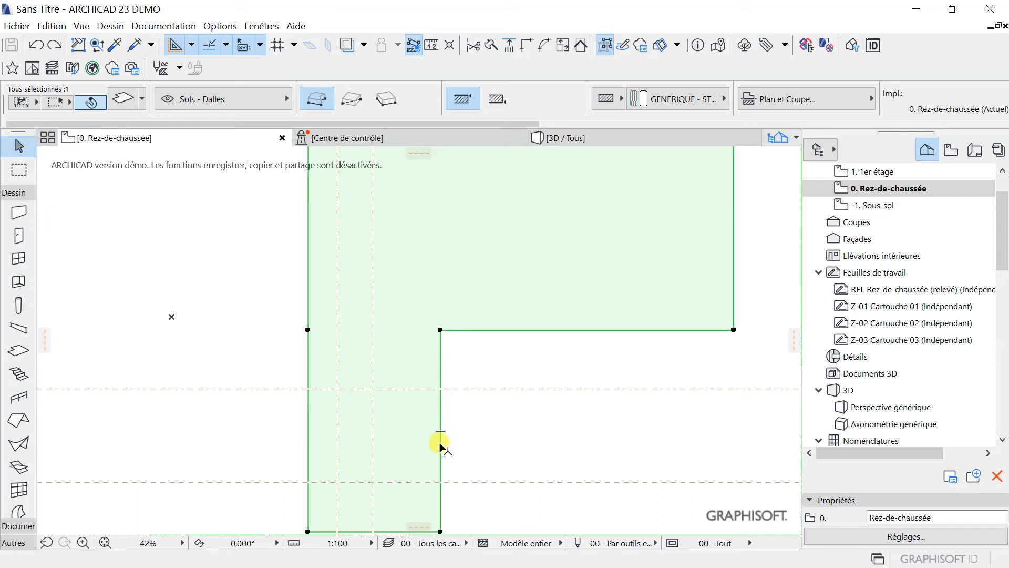
{"action": "left_click", "coordinate": [440, 446]}
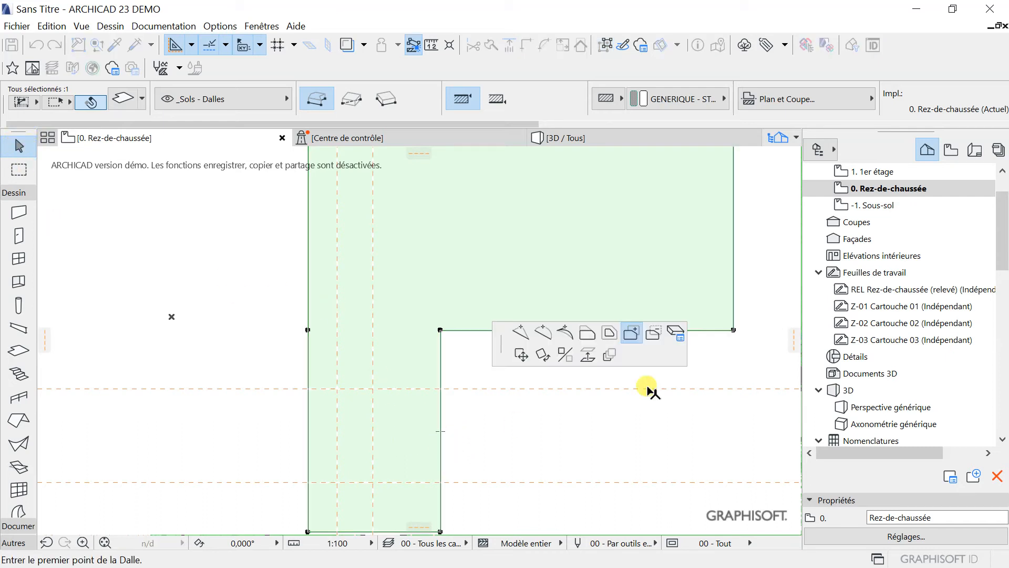
{"action": "left_click", "coordinate": [654, 334]}
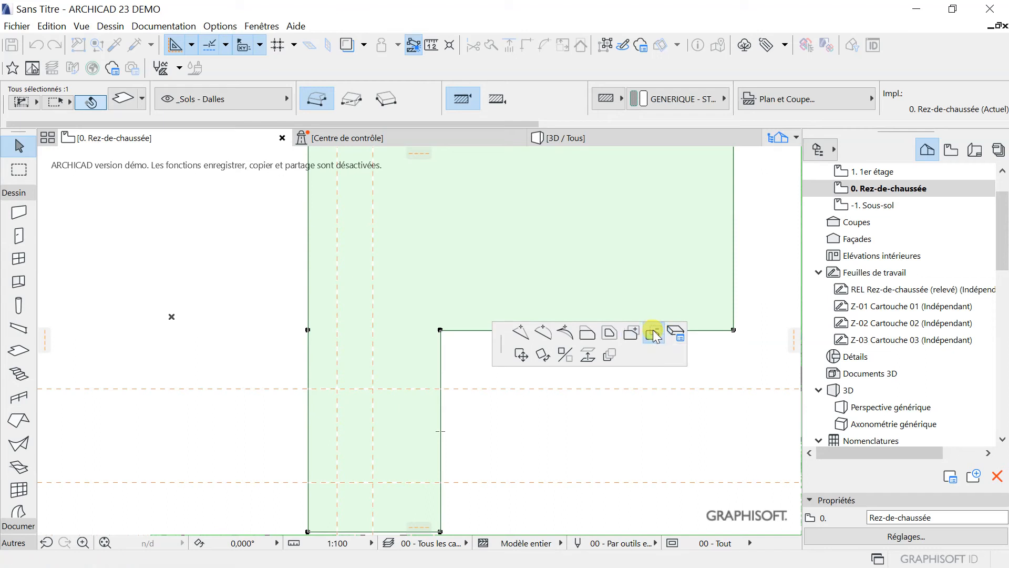
{"action": "left_click", "coordinate": [336, 389]}
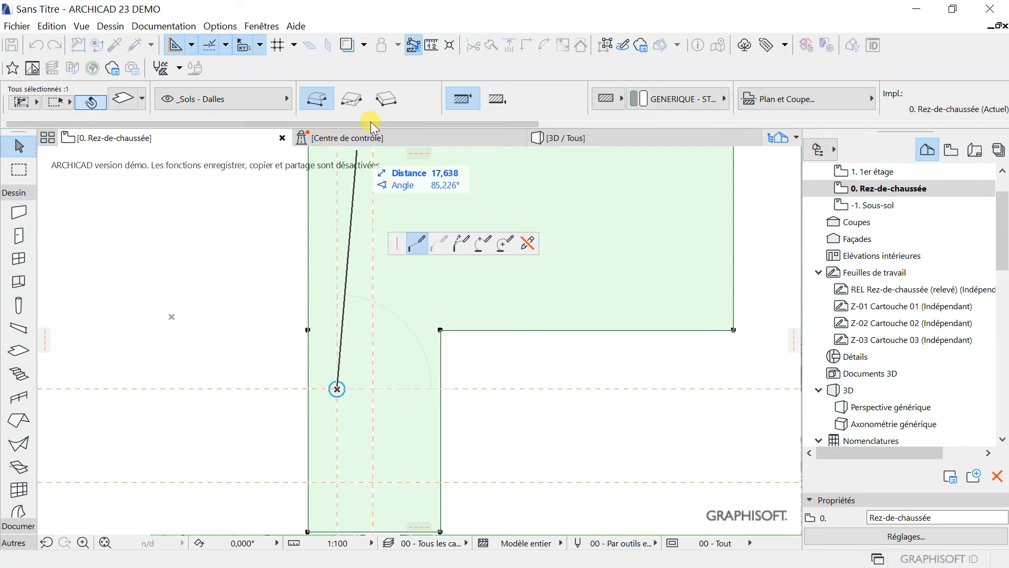
{"action": "left_click", "coordinate": [351, 99]}
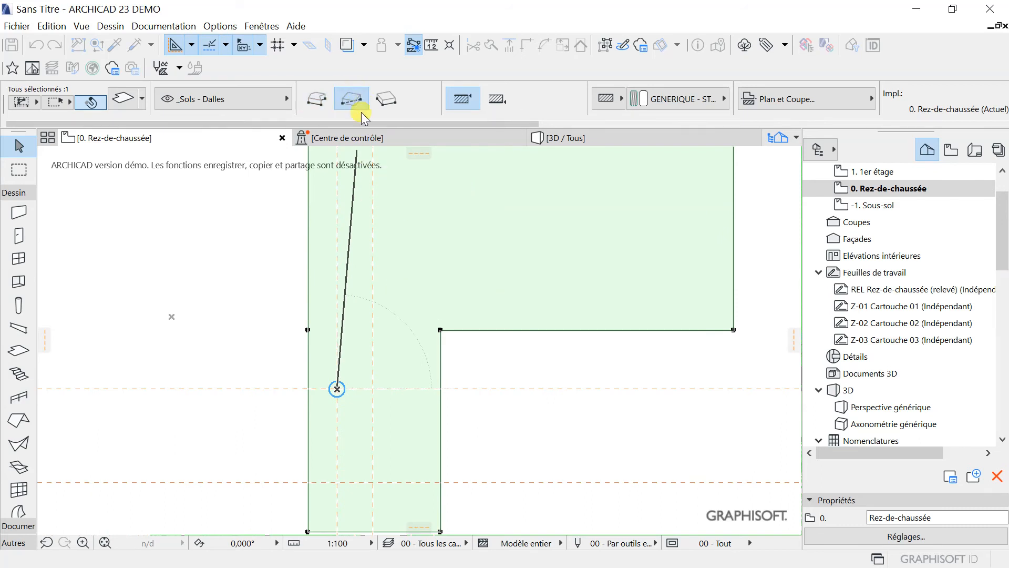
{"action": "left_click", "coordinate": [372, 482]}
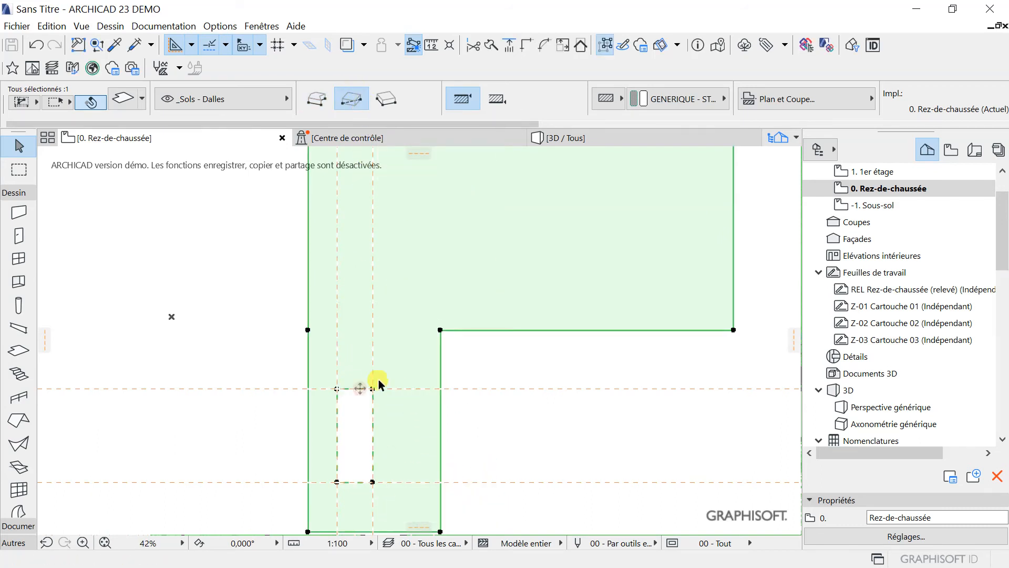
Examine the rectangular opening in the slab in the 3D view
{"action": "scroll", "coordinate": [376, 354], "scroll_direction": "up", "scroll_amount": 2}
{"action": "scroll", "coordinate": [376, 354], "scroll_direction": "down", "scroll_amount": 5}
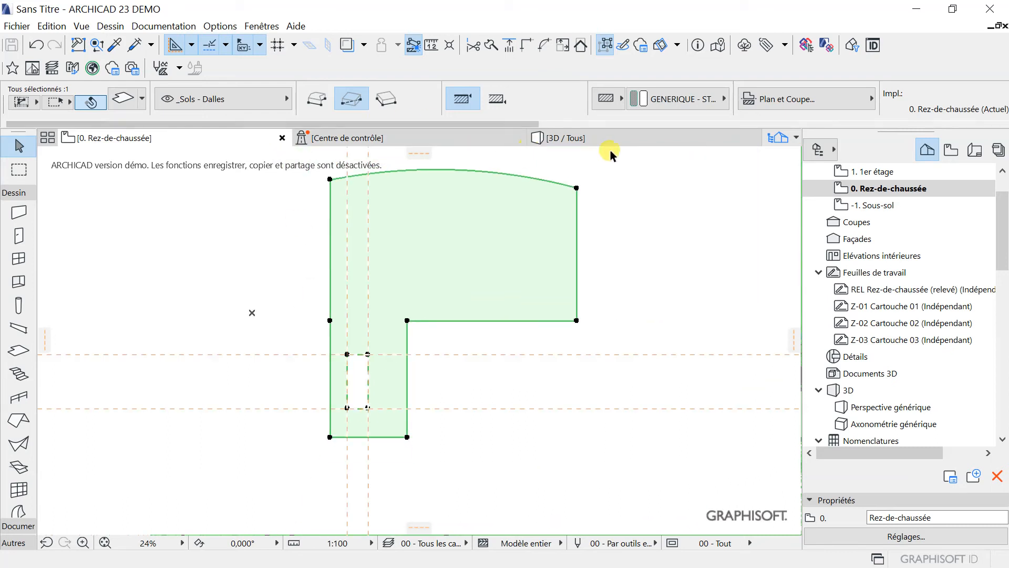
{"action": "left_click", "coordinate": [565, 137]}
{"action": "scroll", "coordinate": [513, 326], "scroll_direction": "up", "scroll_amount": 3}
{"action": "scroll", "coordinate": [647, 304], "scroll_direction": "down", "scroll_amount": 1}
{"action": "scroll", "coordinate": [547, 313], "scroll_direction": "up", "scroll_amount": 4}
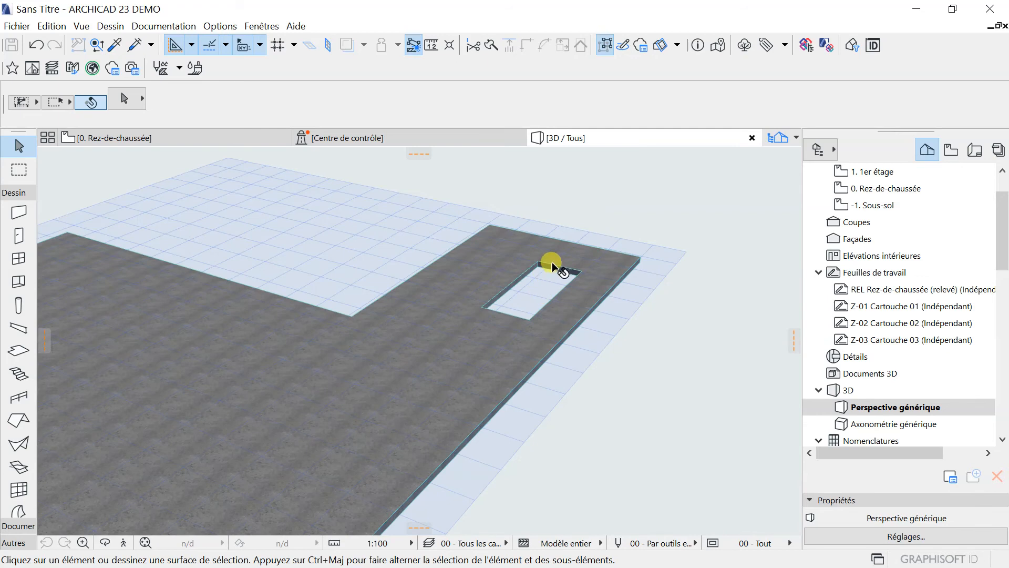
{"action": "scroll", "coordinate": [545, 331], "scroll_direction": "down", "scroll_amount": 2}
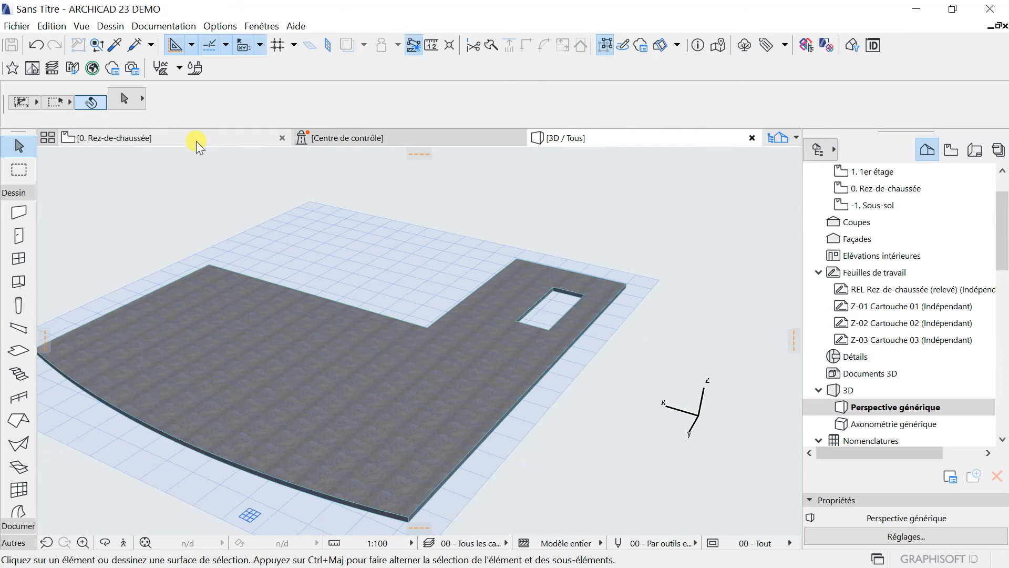
Return to the 0. Rez-de-chaussée floor plan and deselect the slab
{"action": "left_click", "coordinate": [176, 139]}
{"action": "scroll", "coordinate": [201, 345], "scroll_direction": "down", "scroll_amount": 3}
{"action": "scroll", "coordinate": [283, 226], "scroll_direction": "up", "scroll_amount": 4}
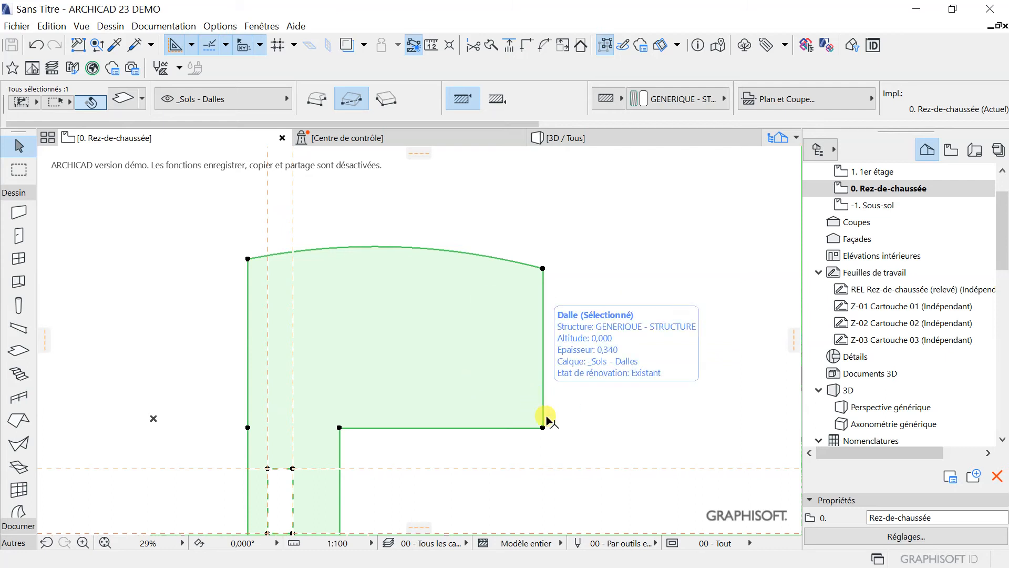
{"action": "scroll", "coordinate": [401, 361], "scroll_direction": "down", "scroll_amount": 3}
{"action": "scroll", "coordinate": [425, 368], "scroll_direction": "up", "scroll_amount": 3}
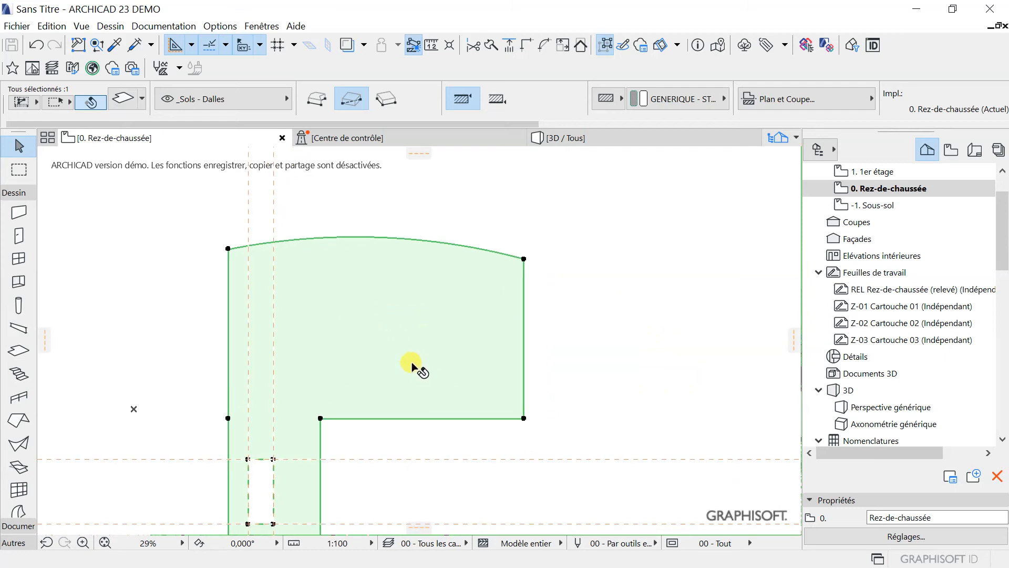
{"action": "middle_click_drag", "start_coordinate": [415, 366], "coordinate": [376, 316]}
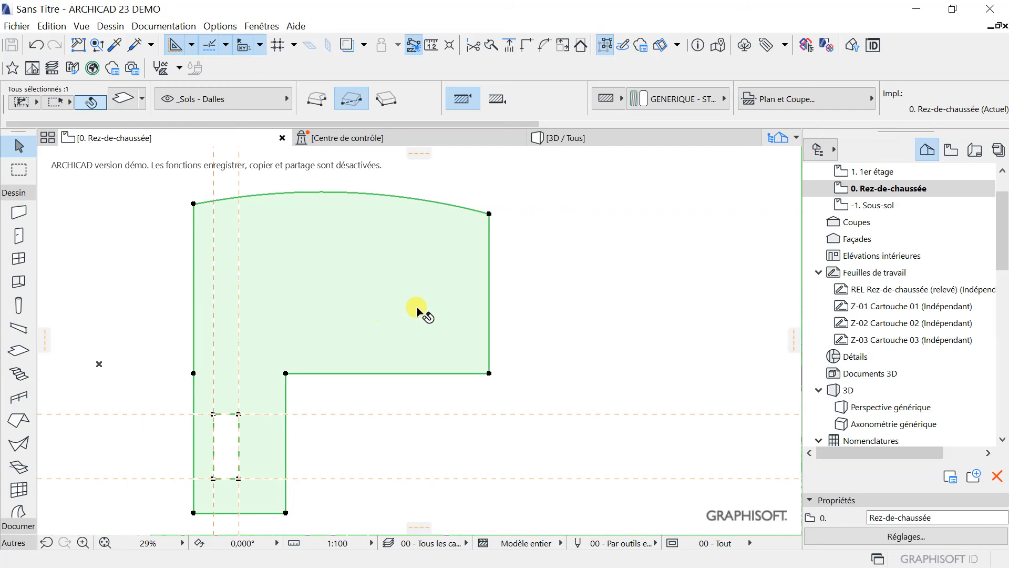
{"action": "left_click", "coordinate": [286, 443]}
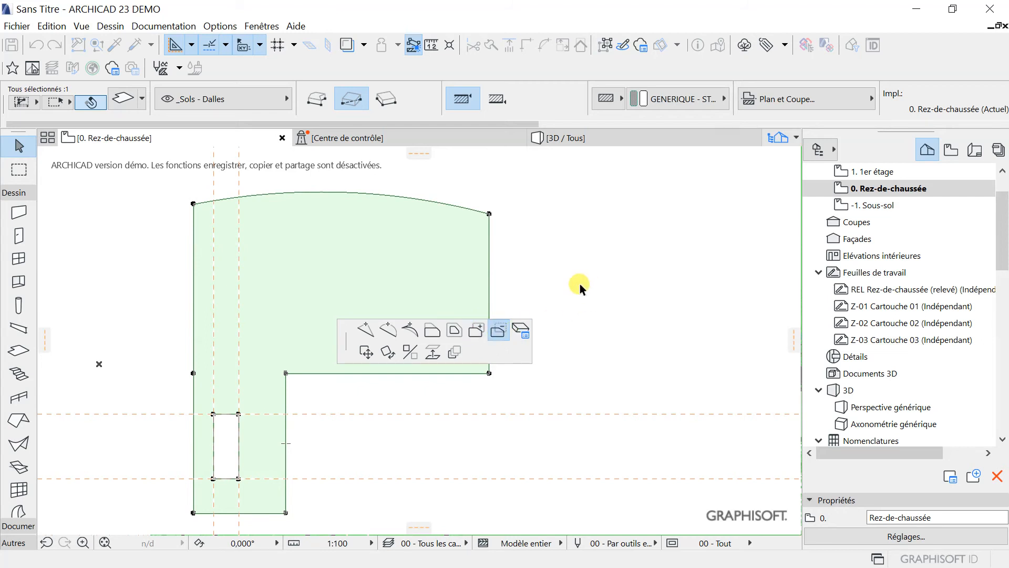
{"action": "key", "text": "Escape"}
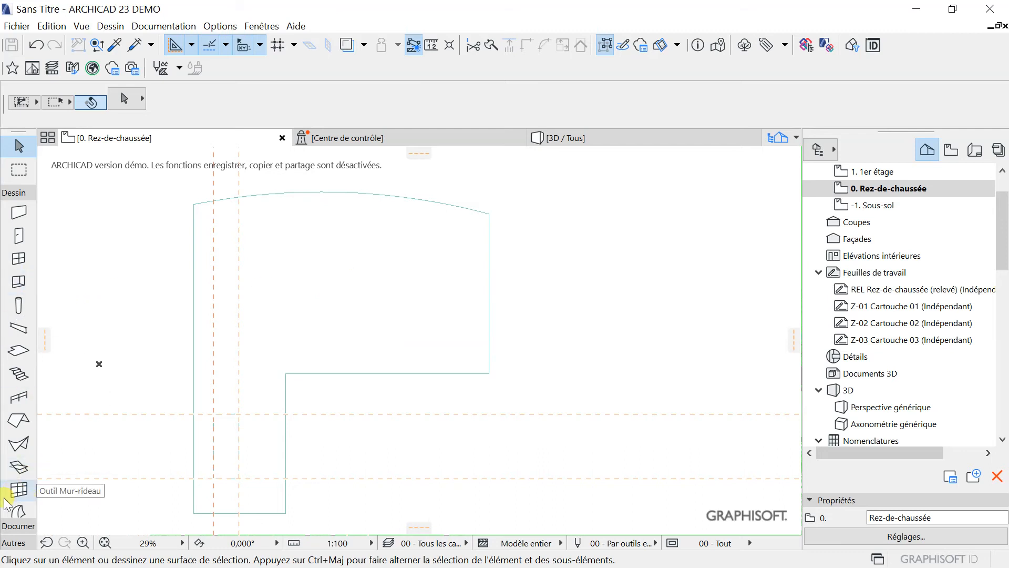
Draw a circle with a radius of about 3.8 m inside the upper-right part of the slab
{"action": "left_click", "coordinate": [13, 194]}
{"action": "left_click", "coordinate": [18, 210]}
{"action": "left_click", "coordinate": [21, 369]}
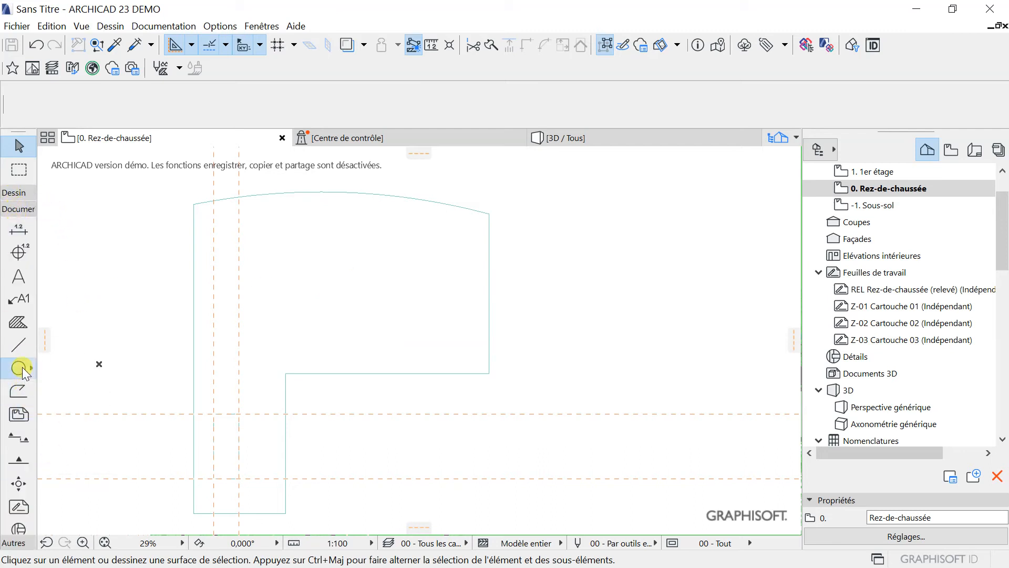
{"action": "left_click", "coordinate": [399, 257]}
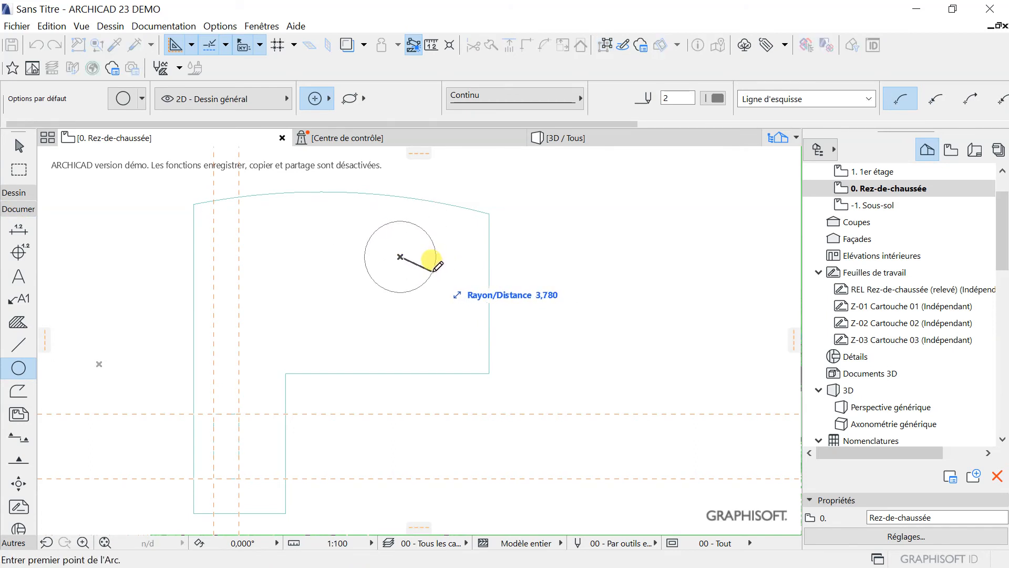
{"action": "left_click", "coordinate": [429, 260]}
{"action": "left_click", "coordinate": [432, 268]}
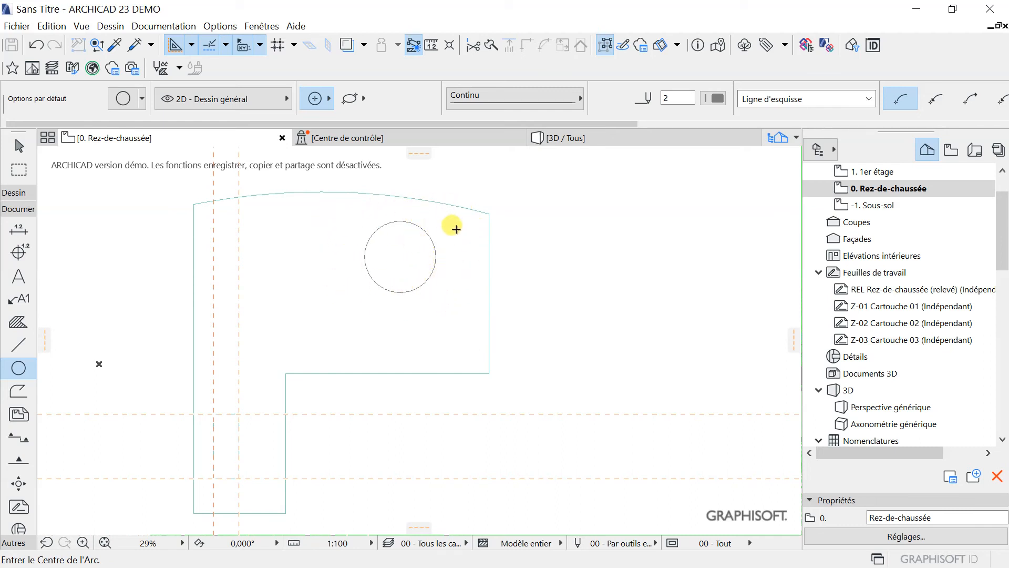
Select the slab and cut a circular opening in it that follows the drawn circle, with the Slab tool active
{"action": "scroll", "coordinate": [405, 211], "scroll_direction": "up", "scroll_amount": 2}
{"action": "scroll", "coordinate": [246, 213], "scroll_direction": "down", "scroll_amount": 2}
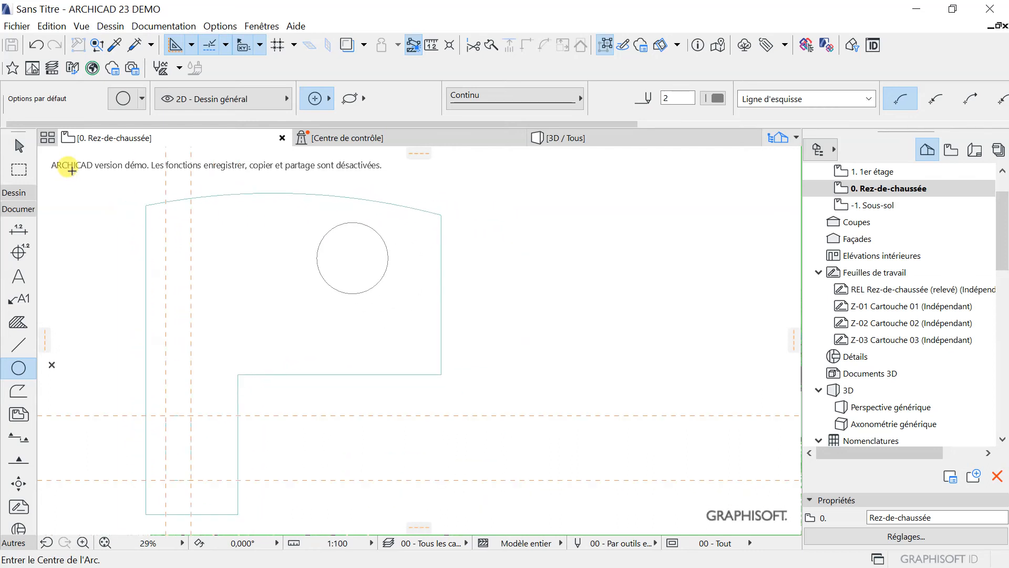
{"action": "left_click", "coordinate": [19, 145]}
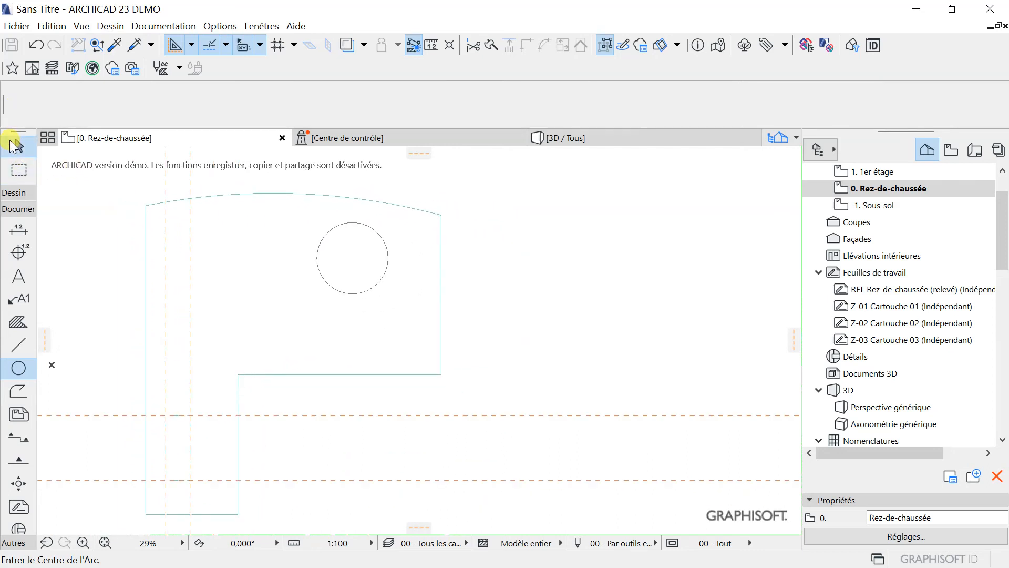
{"action": "left_click", "coordinate": [271, 197]}
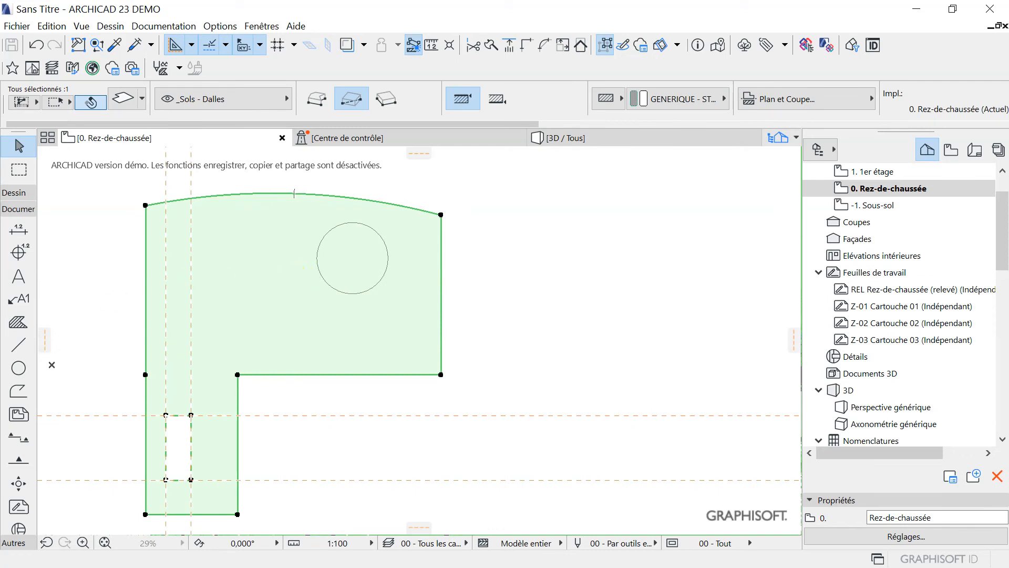
{"action": "left_click", "coordinate": [21, 193]}
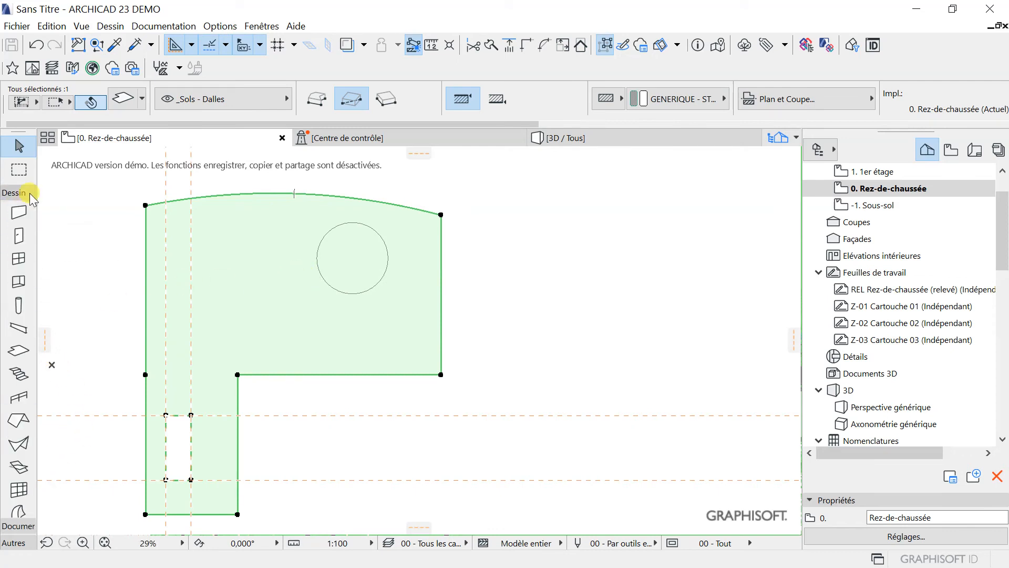
{"action": "left_click", "coordinate": [20, 353]}
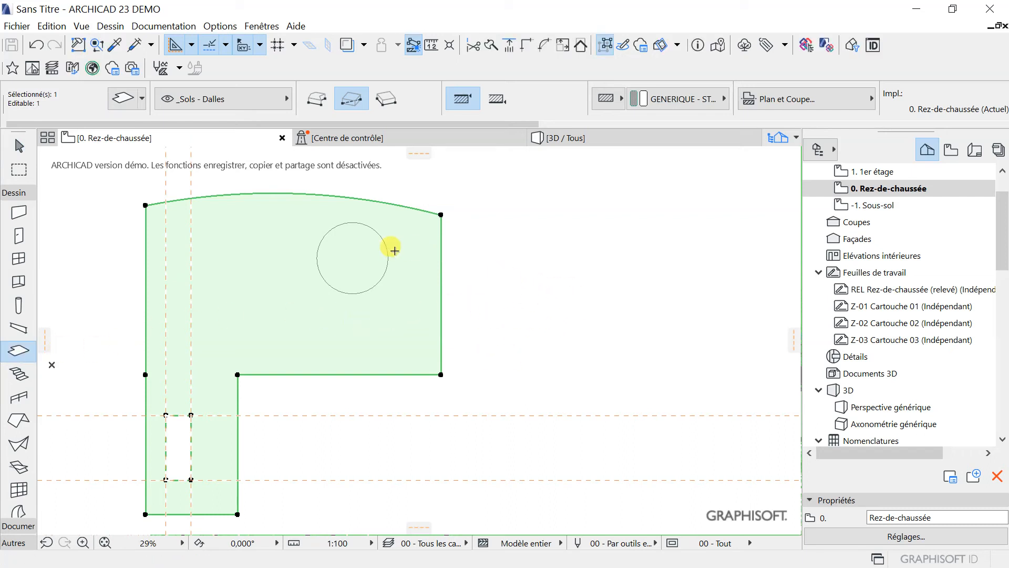
{"action": "left_click", "coordinate": [350, 252]}
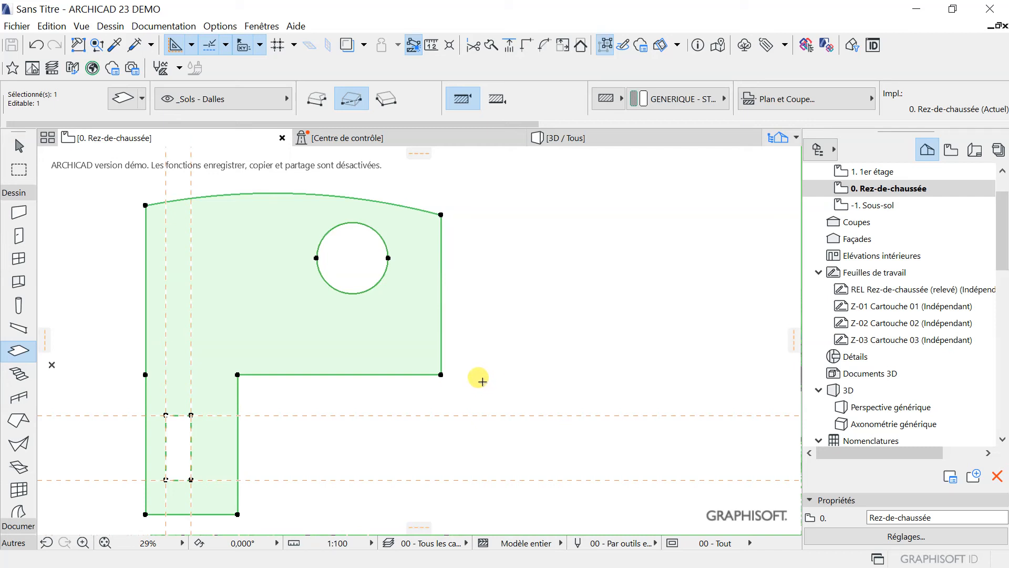
Try to draw a polyline from the slab's right edge while the slab is still selected
{"action": "scroll", "coordinate": [327, 305], "scroll_direction": "up", "scroll_amount": 1}
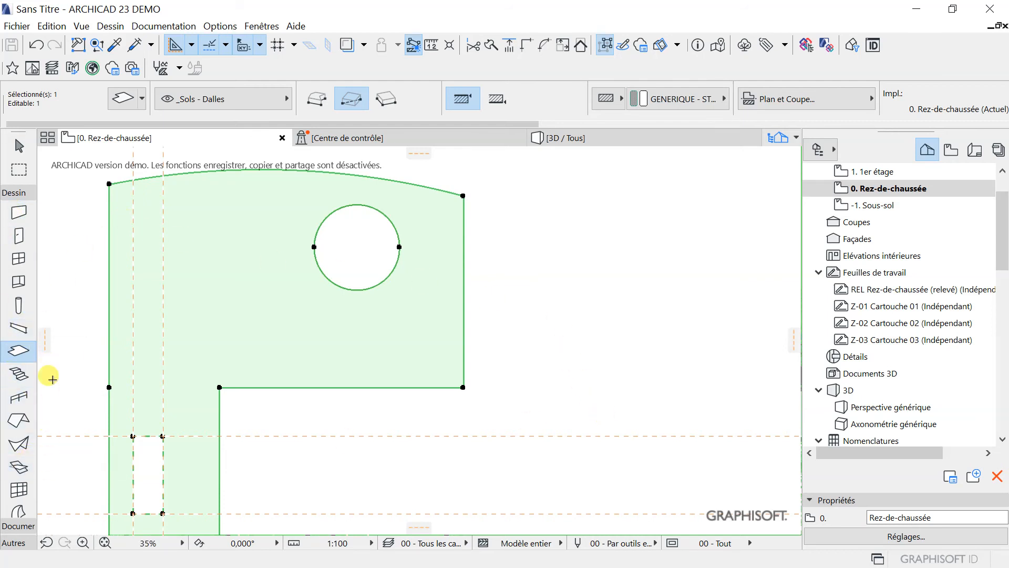
{"action": "left_click", "coordinate": [20, 193]}
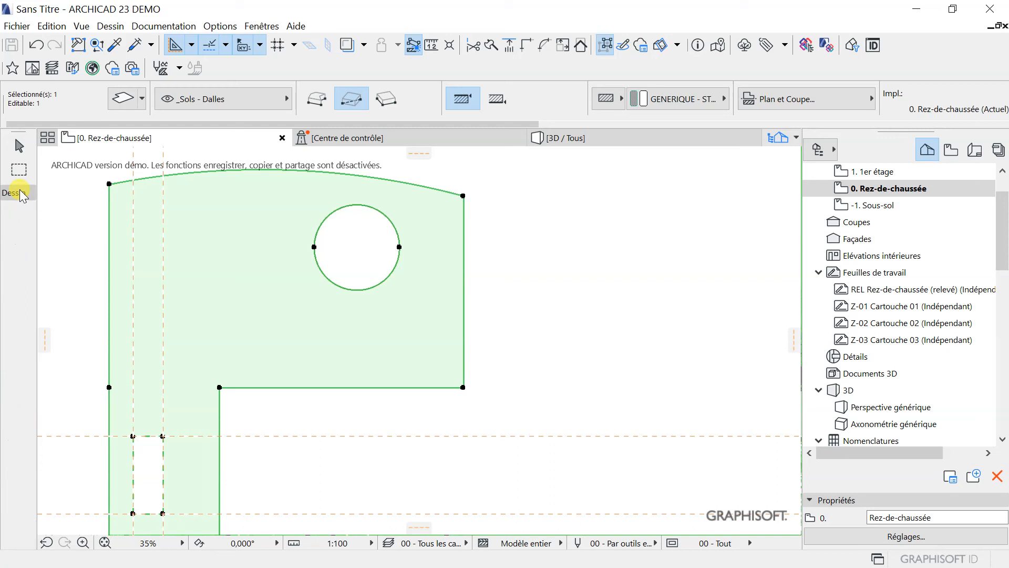
{"action": "left_click", "coordinate": [18, 209]}
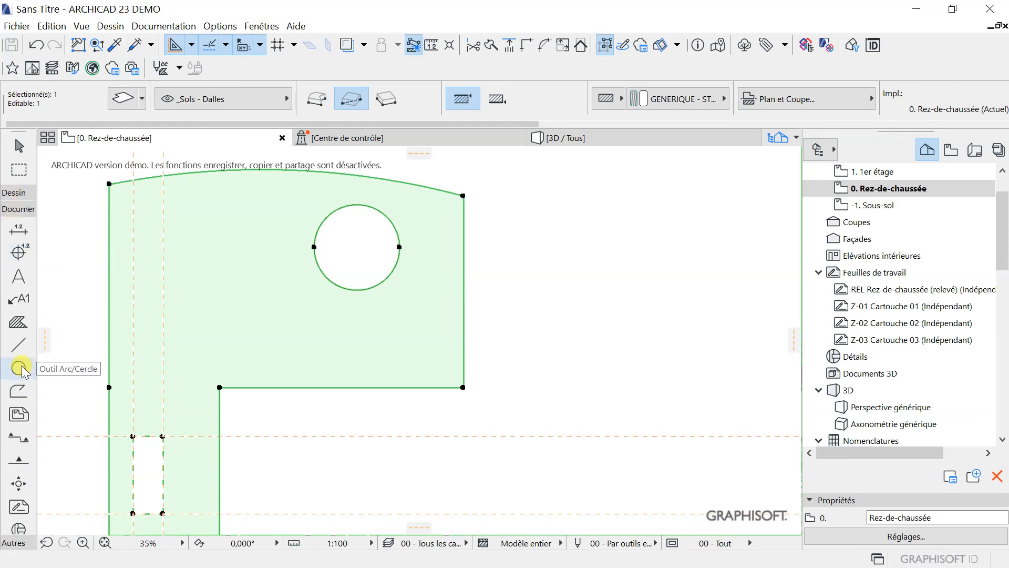
{"action": "left_click", "coordinate": [19, 390]}
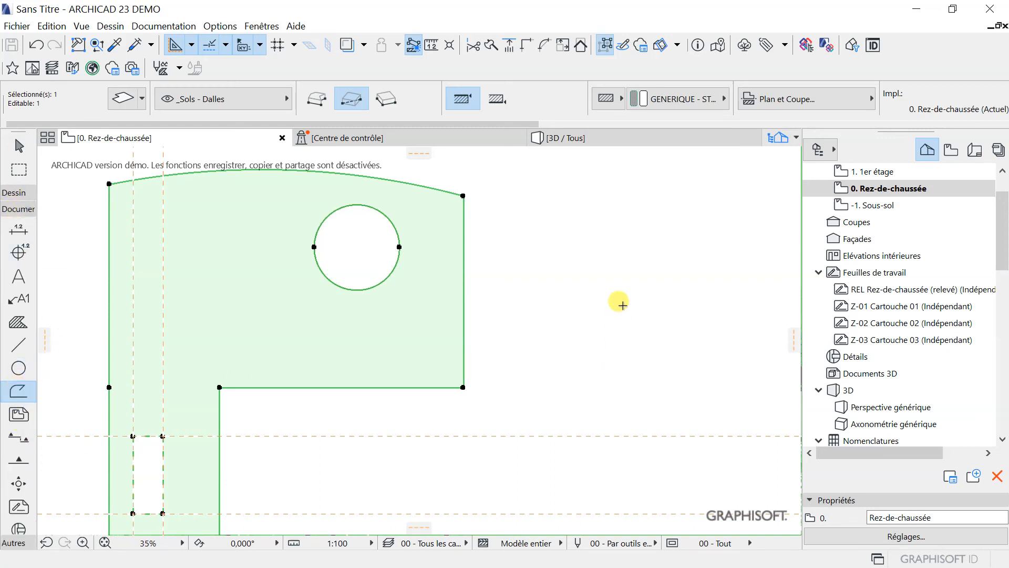
{"action": "left_click", "coordinate": [462, 251]}
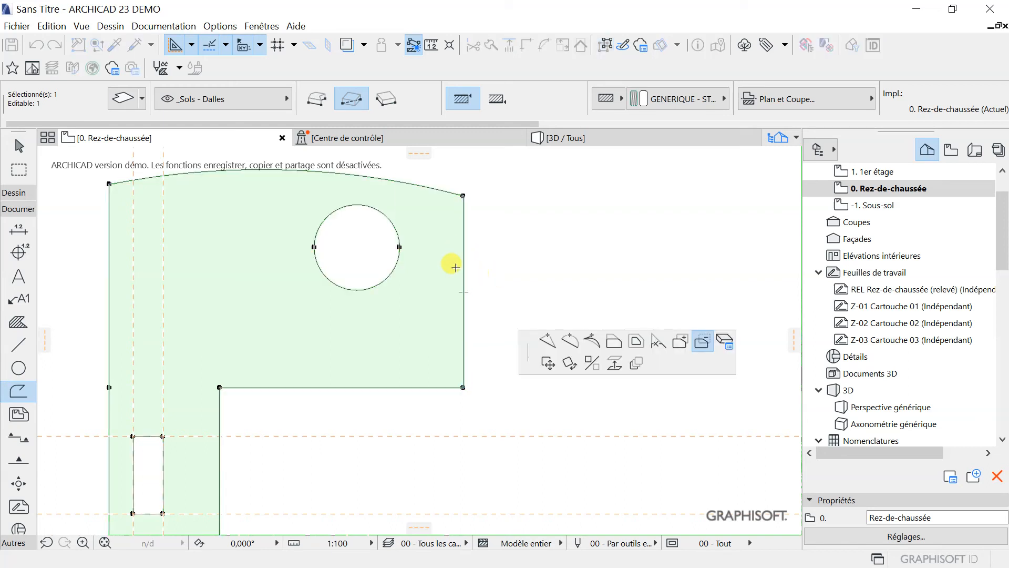
{"action": "left_click", "coordinate": [574, 306]}
{"action": "scroll", "coordinate": [473, 270], "scroll_direction": "down", "scroll_amount": 2}
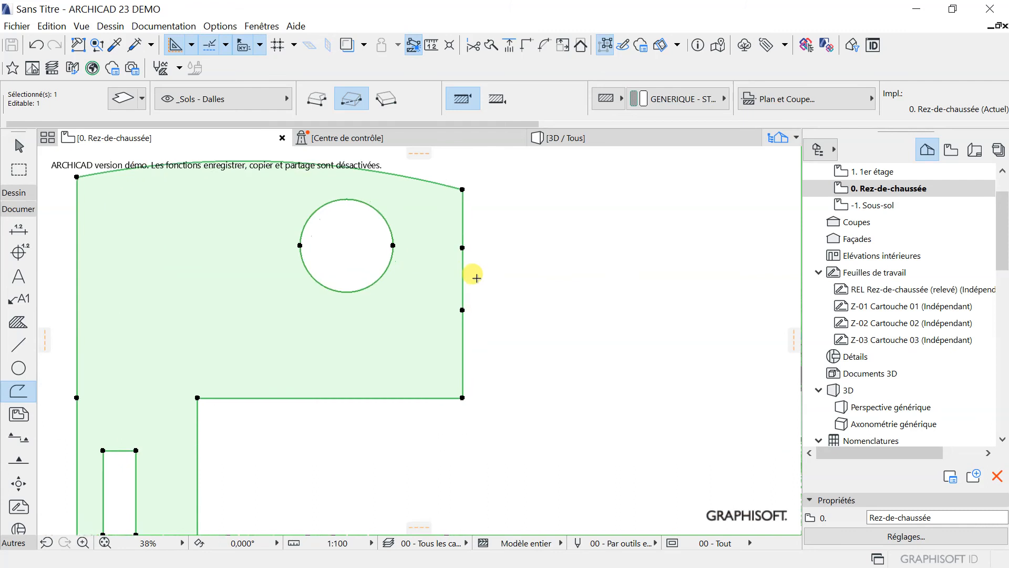
{"action": "left_click", "coordinate": [17, 392]}
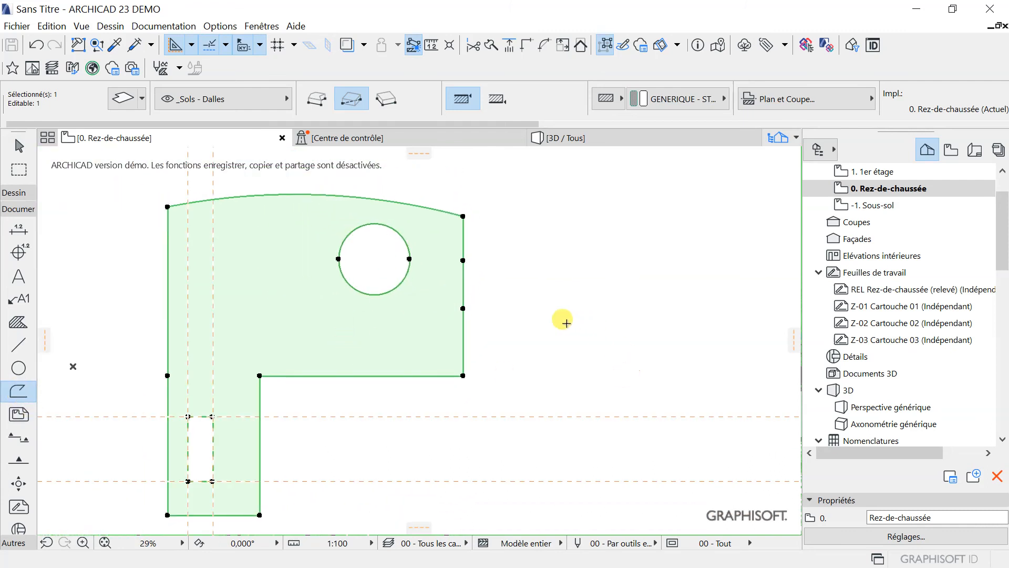
{"action": "scroll", "coordinate": [460, 278], "scroll_direction": "up", "scroll_amount": 2}
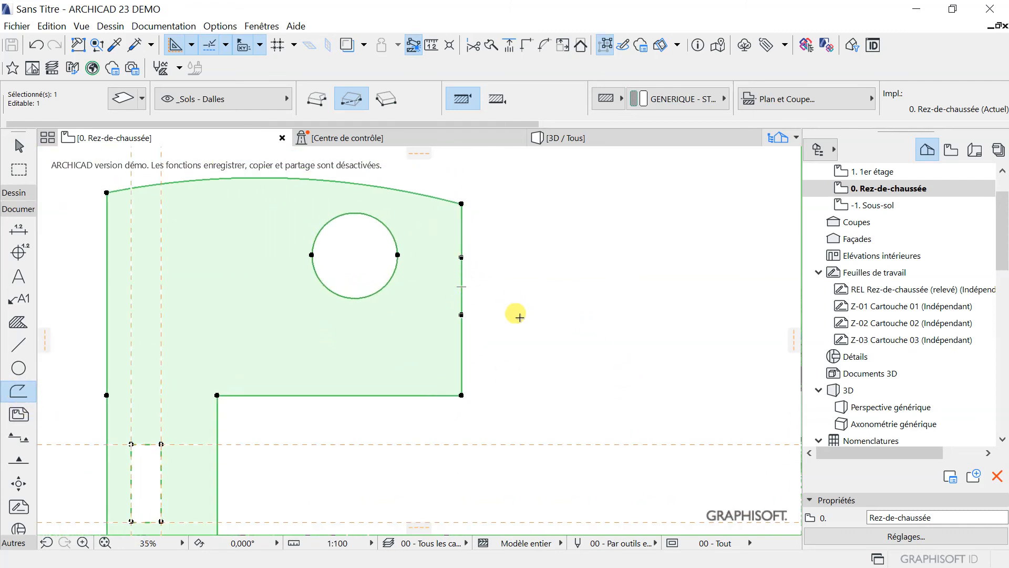
Deselect the slab and draw a rectangular polyline projecting outward from the lower part of its right edge, level with the slab's lower corner
{"action": "key", "text": "Escape"}
{"action": "key", "text": "Escape"}
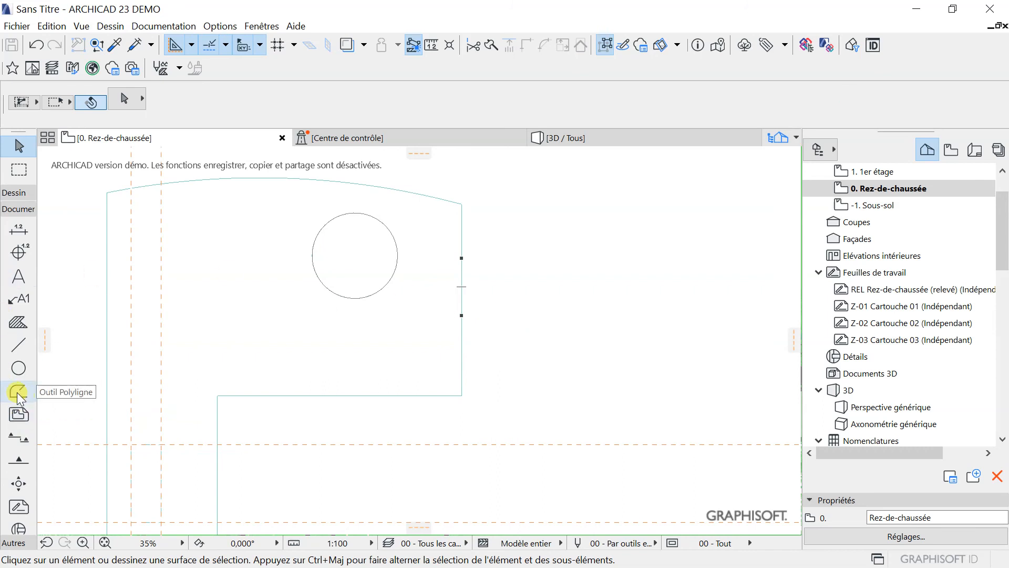
{"action": "left_click", "coordinate": [19, 394]}
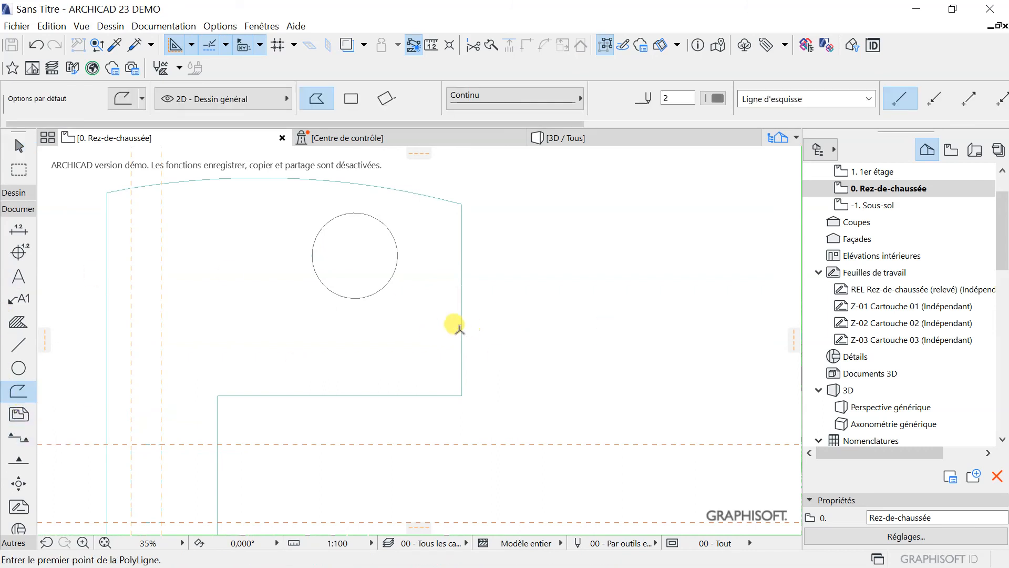
{"action": "left_click", "coordinate": [462, 330]}
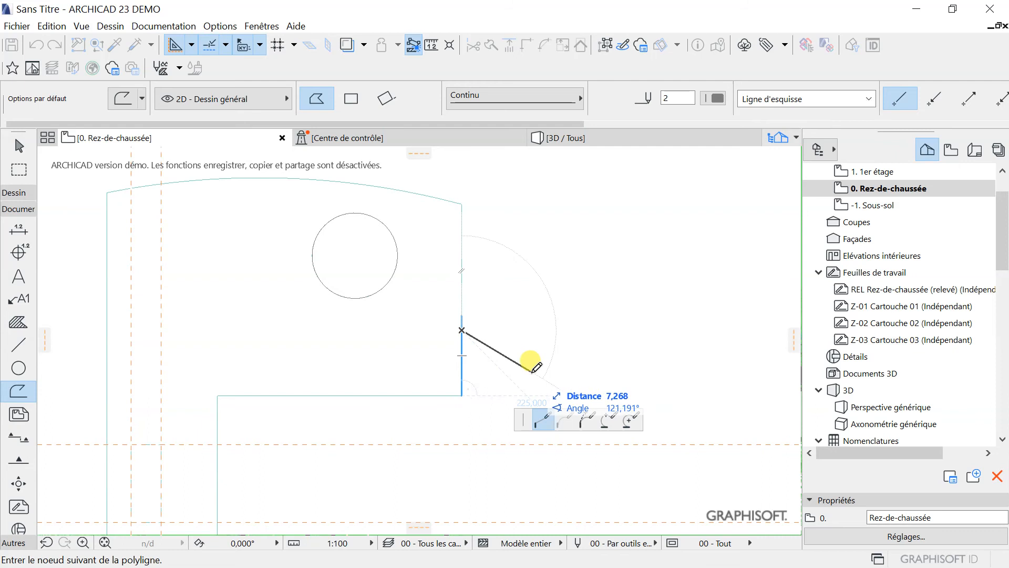
{"action": "left_click", "coordinate": [351, 98]}
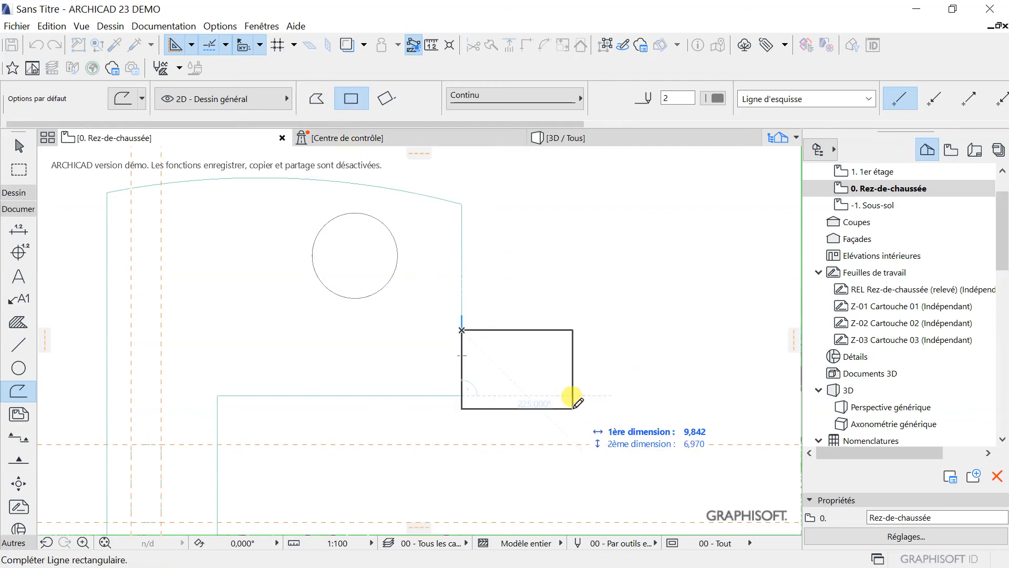
{"action": "left_click", "coordinate": [582, 395]}
{"action": "scroll", "coordinate": [476, 330], "scroll_direction": "up", "scroll_amount": 2}
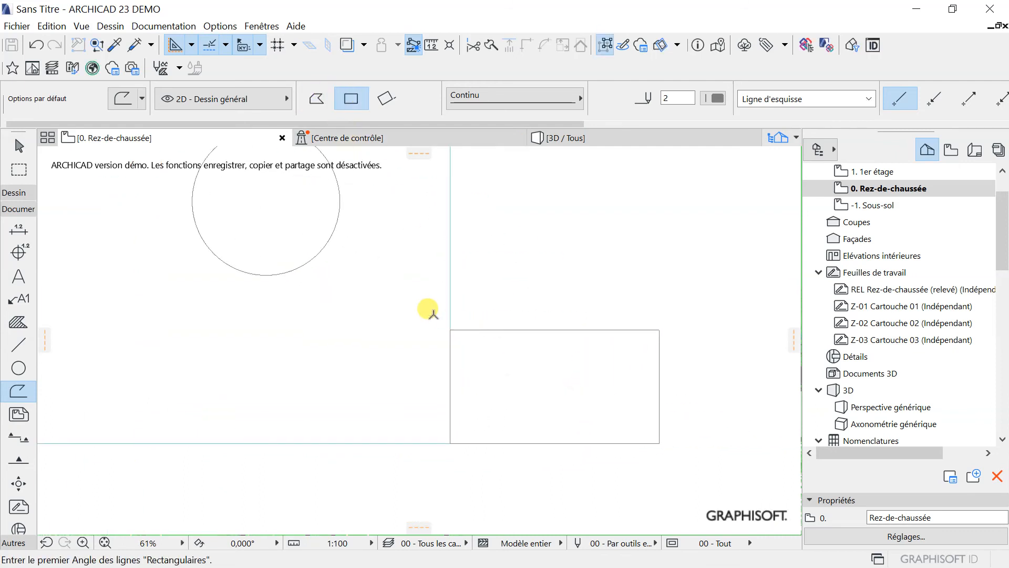
{"action": "scroll", "coordinate": [473, 342], "scroll_direction": "down", "scroll_amount": 2}
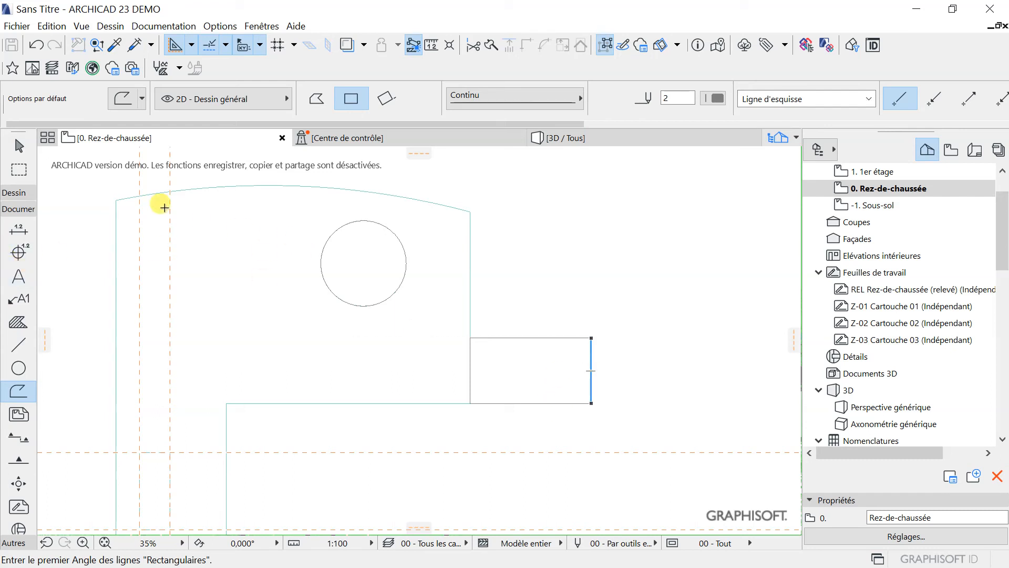
Try to add the drawn rectangle to the selected slab by tracing its outline with the Magic Wand, with the Slab tool active
{"action": "left_click", "coordinate": [20, 147]}
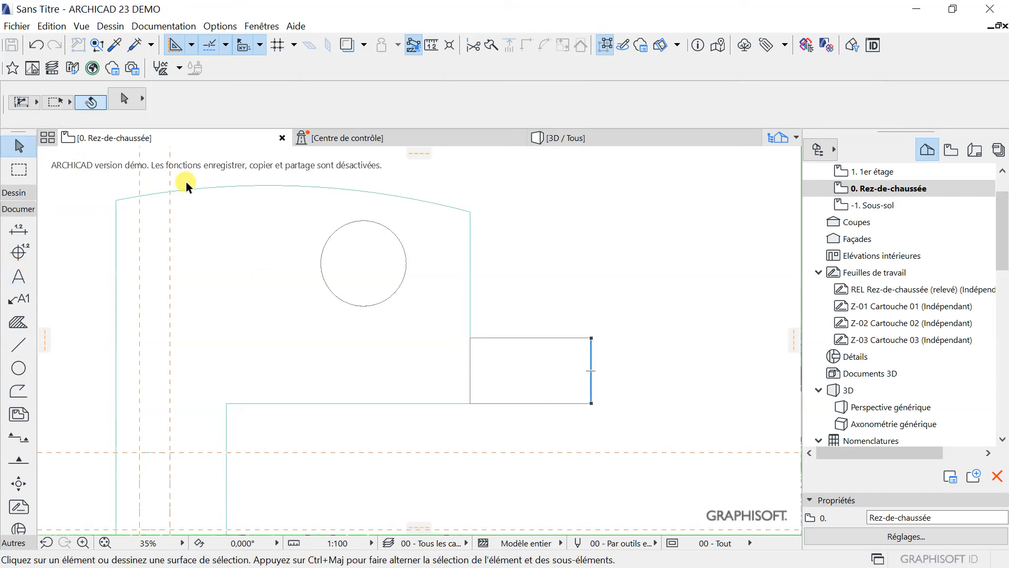
{"action": "left_click", "coordinate": [222, 196]}
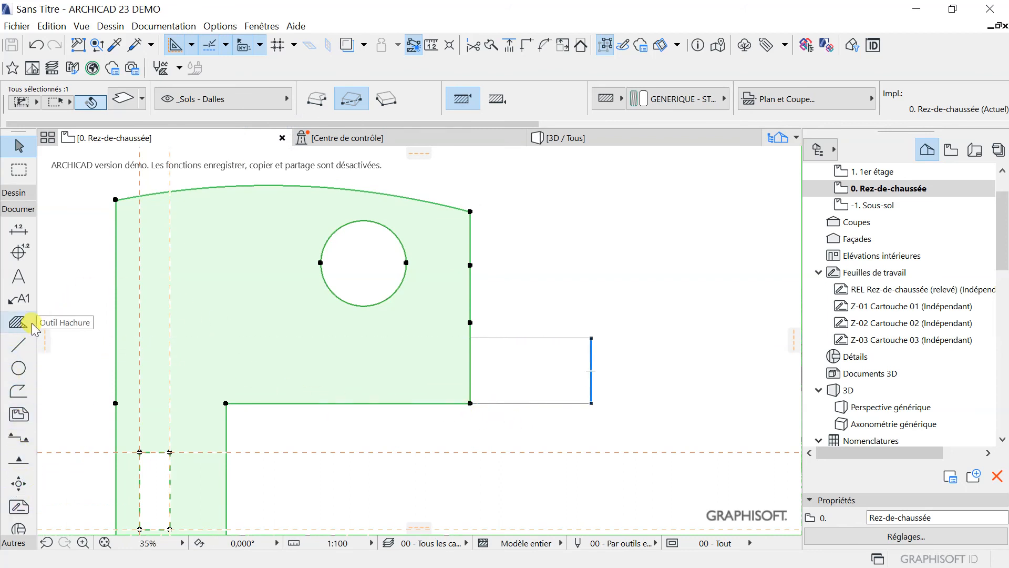
{"action": "left_click", "coordinate": [14, 193]}
{"action": "left_click", "coordinate": [17, 351]}
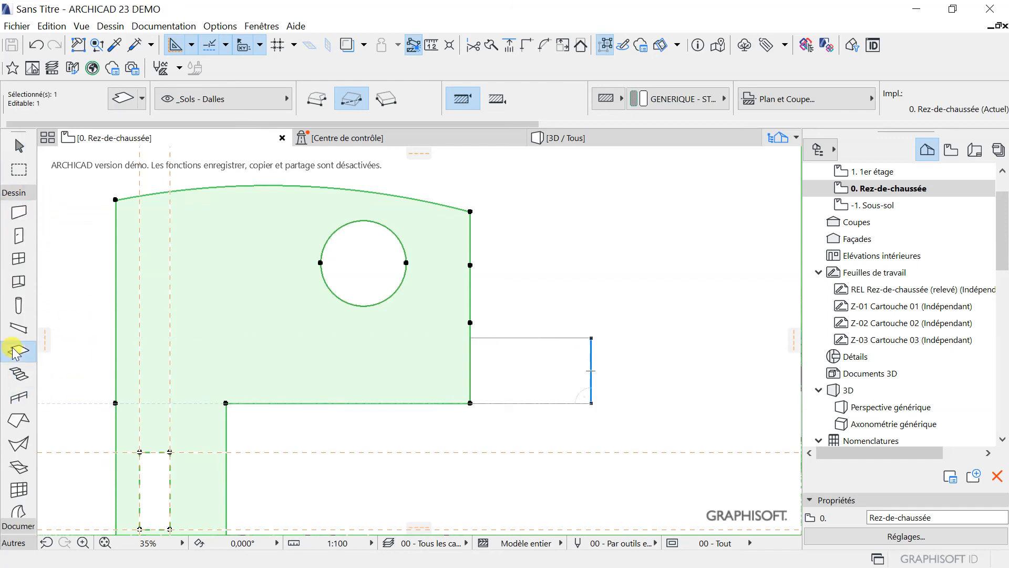
{"action": "left_click", "coordinate": [485, 369]}
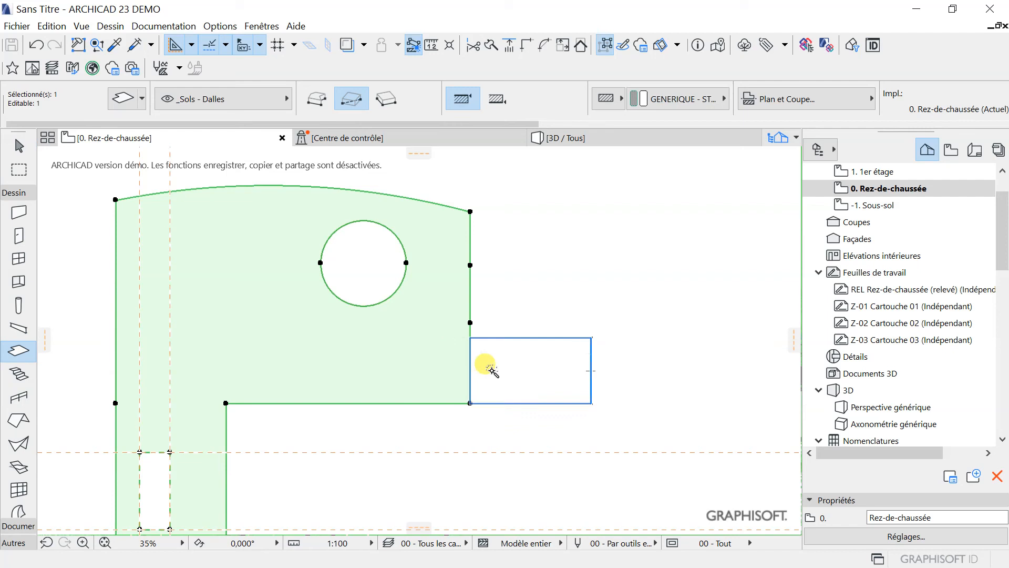
Select the slab produced by the Magic Wand attempt and examine its full extent around the drawn shapes
{"action": "left_click", "coordinate": [18, 142]}
{"action": "left_click", "coordinate": [529, 359]}
{"action": "scroll", "coordinate": [403, 415], "scroll_direction": "down", "scroll_amount": 5}
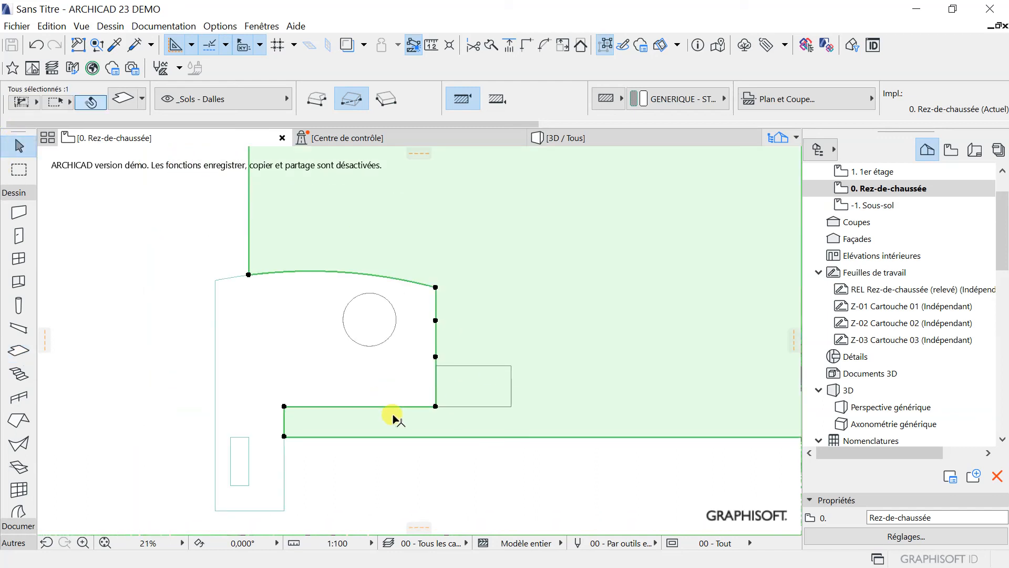
{"action": "scroll", "coordinate": [417, 405], "scroll_direction": "up", "scroll_amount": 5}
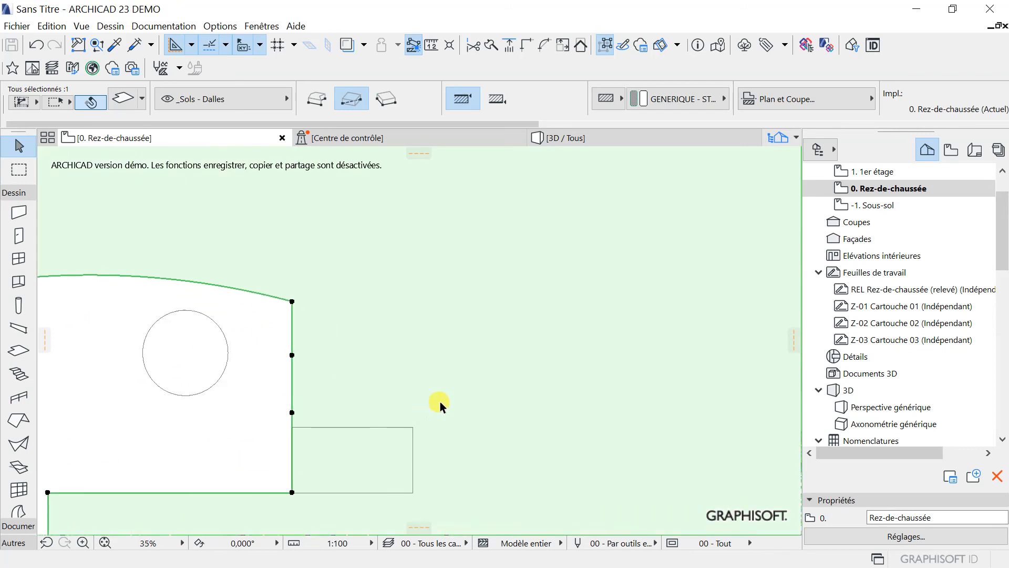
{"action": "scroll", "coordinate": [437, 402], "scroll_direction": "down", "scroll_amount": 6}
{"action": "scroll", "coordinate": [402, 423], "scroll_direction": "down", "scroll_amount": 5}
{"action": "scroll", "coordinate": [402, 423], "scroll_direction": "up", "scroll_amount": 5}
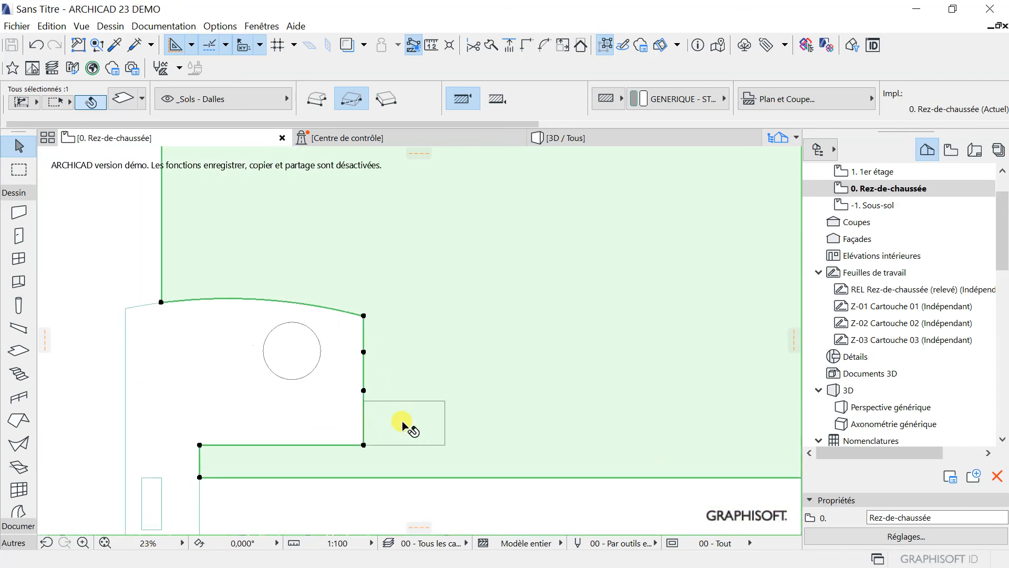
{"action": "scroll", "coordinate": [355, 339], "scroll_direction": "down", "scroll_amount": 10}
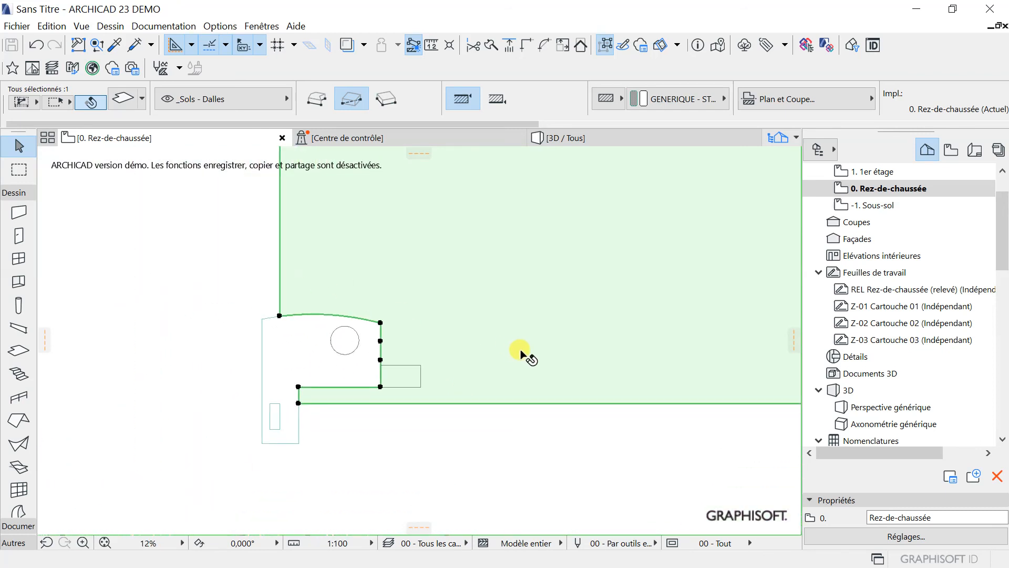
{"action": "scroll", "coordinate": [310, 329], "scroll_direction": "up", "scroll_amount": 2}
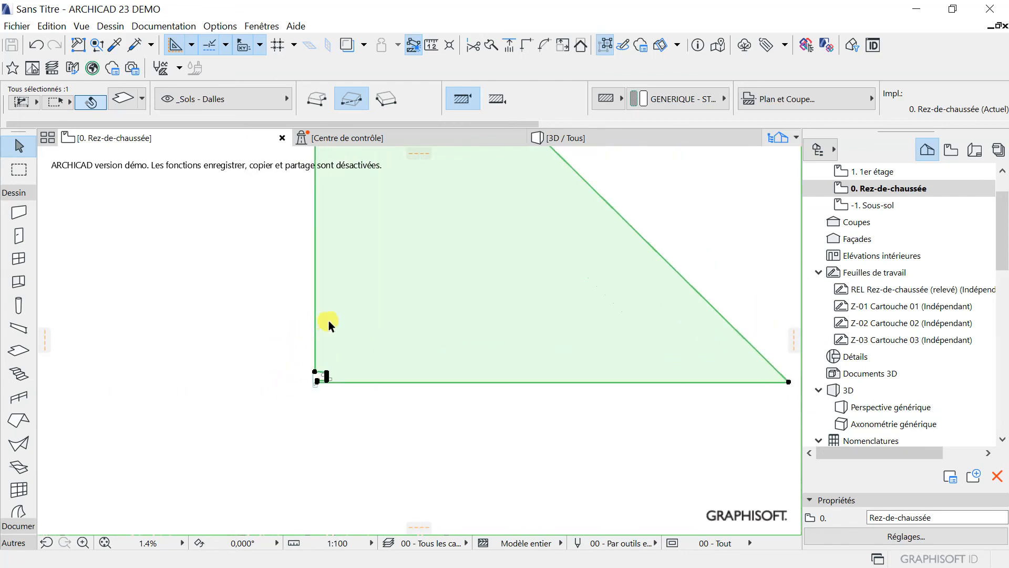
Undo the last slab creation
{"action": "left_click", "coordinate": [51, 26]}
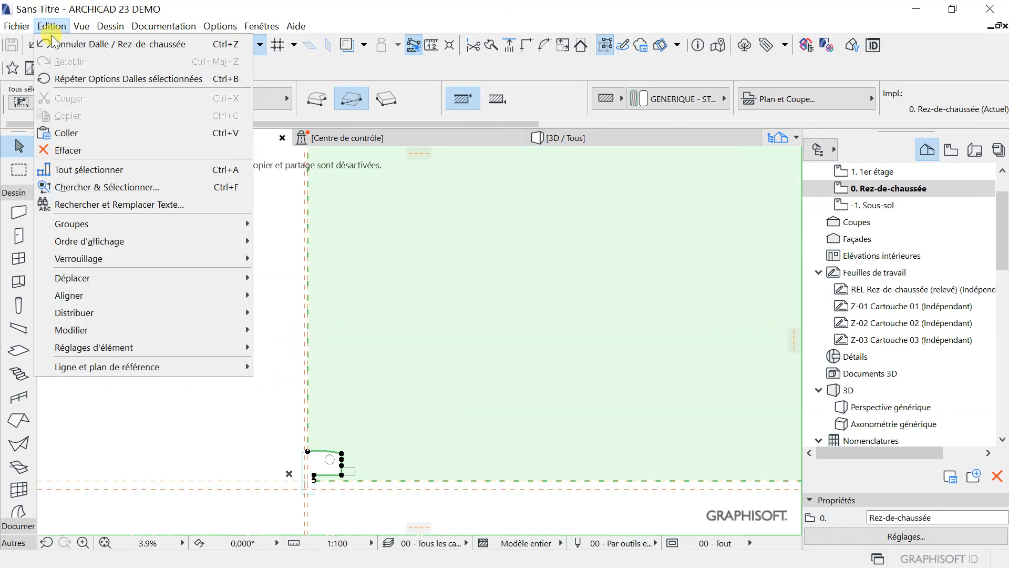
{"action": "left_click", "coordinate": [55, 43]}
{"action": "scroll", "coordinate": [385, 387], "scroll_direction": "up", "scroll_amount": 1}
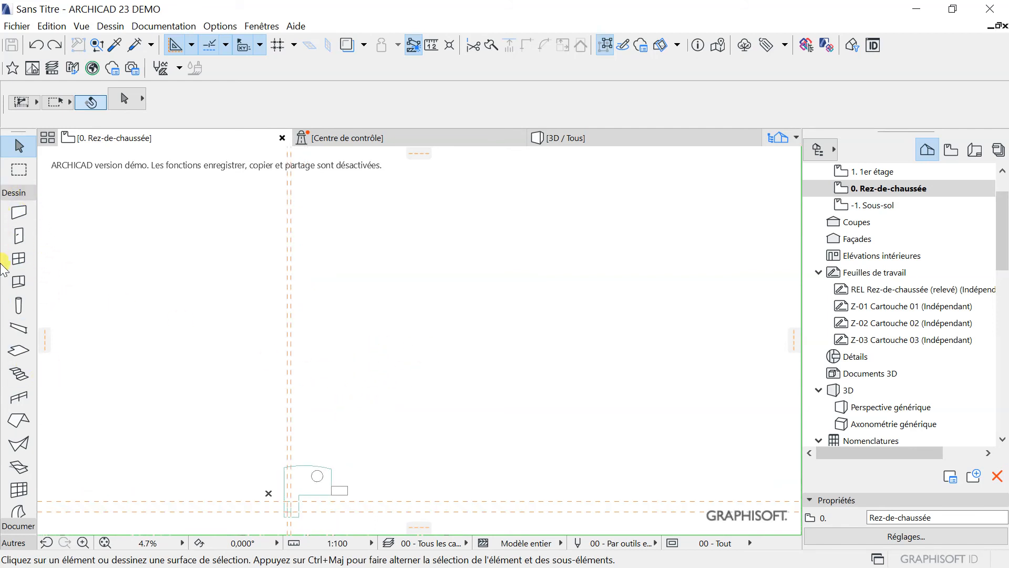
Start a polyline in the empty area above the slab and draw its first two straight segments, using the polygonal geometry method
{"action": "left_click", "coordinate": [25, 195]}
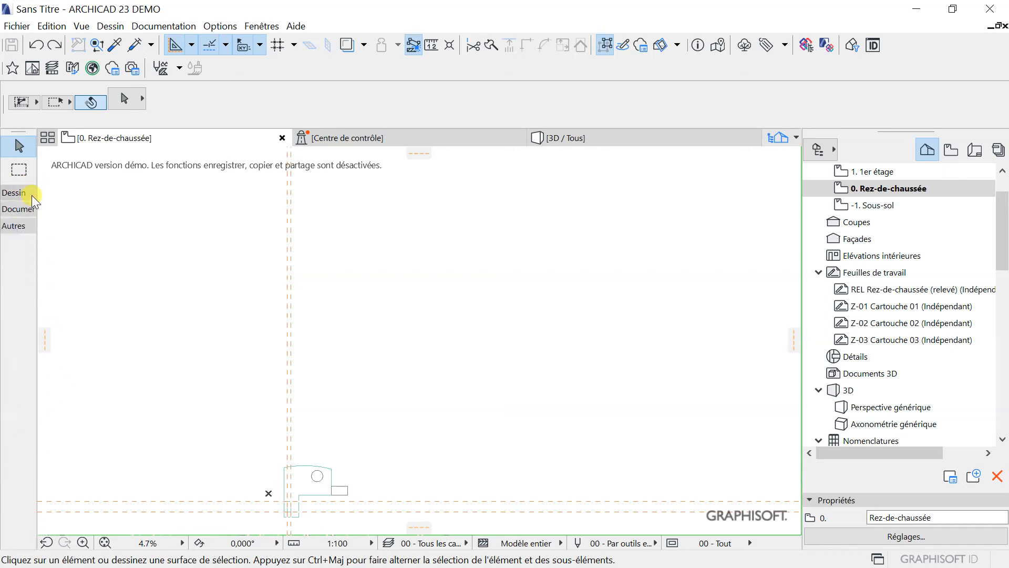
{"action": "left_click", "coordinate": [23, 225]}
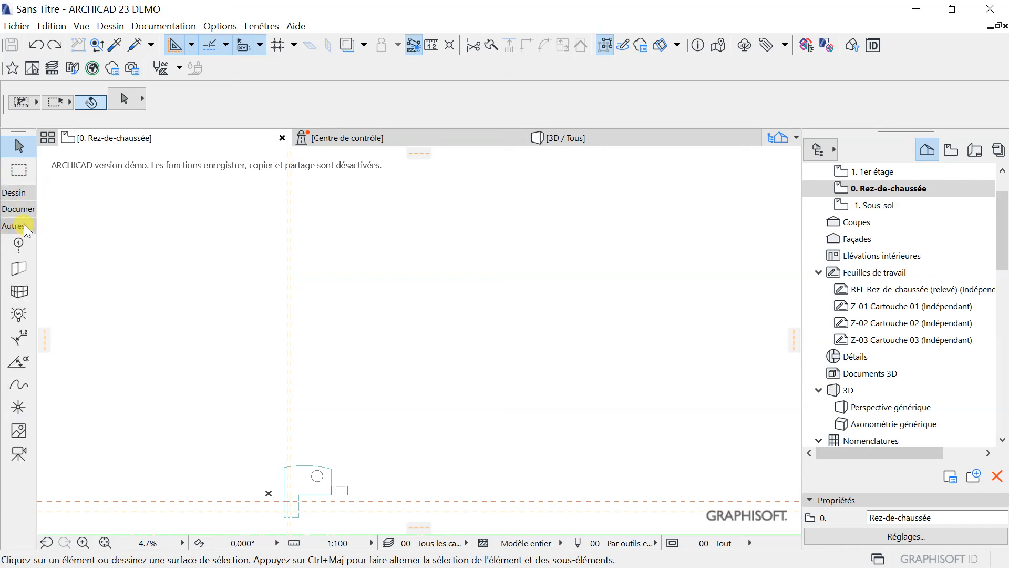
{"action": "left_click", "coordinate": [20, 208]}
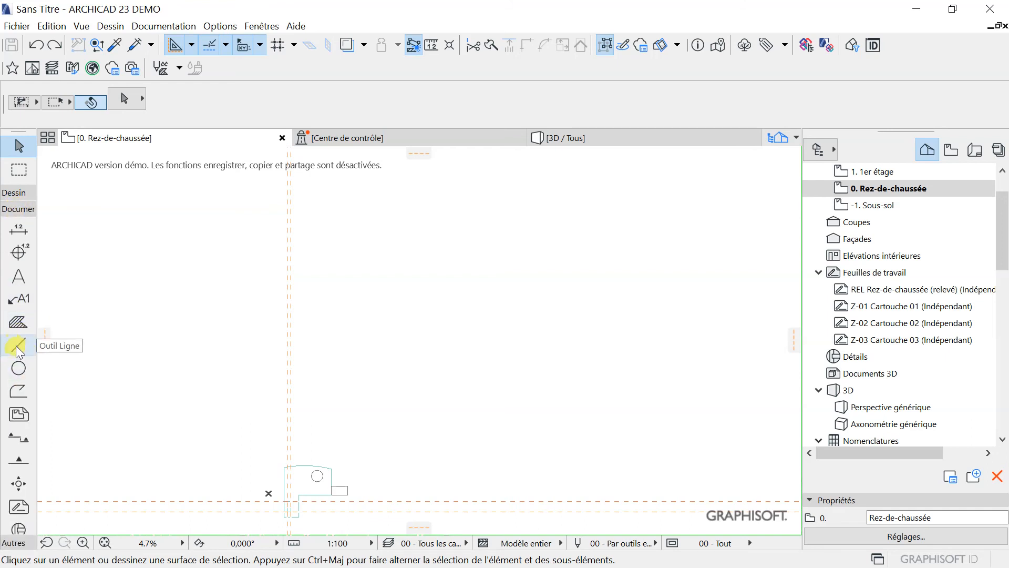
{"action": "left_click", "coordinate": [16, 391]}
{"action": "left_click", "coordinate": [404, 245]}
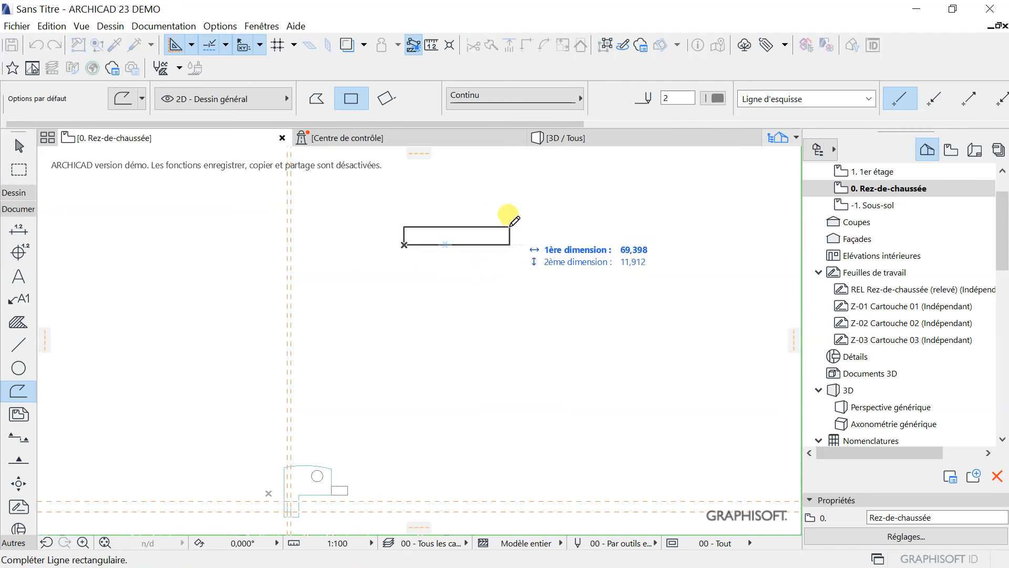
{"action": "left_click", "coordinate": [316, 98]}
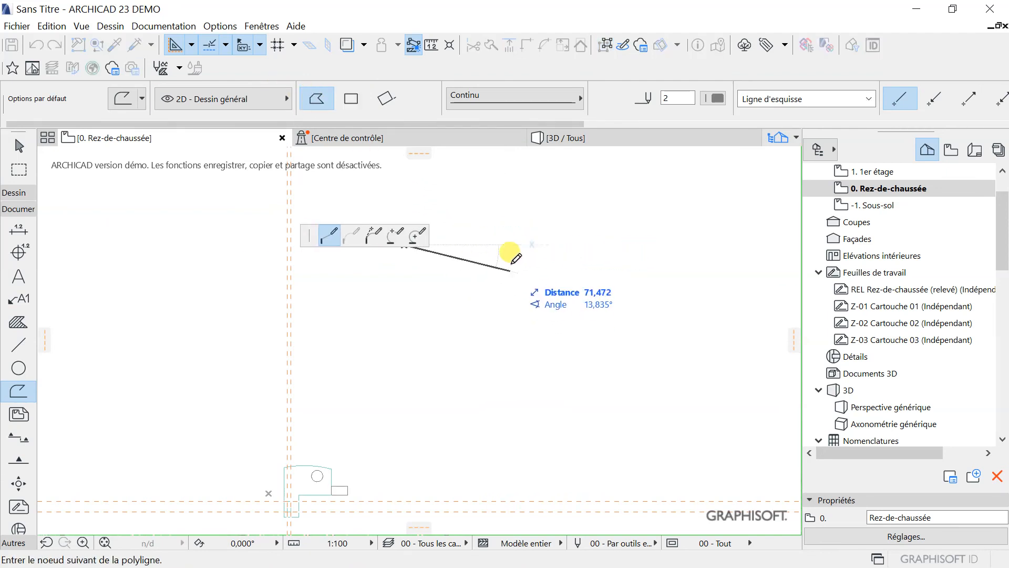
{"action": "left_click", "coordinate": [505, 203]}
{"action": "left_click", "coordinate": [671, 250]}
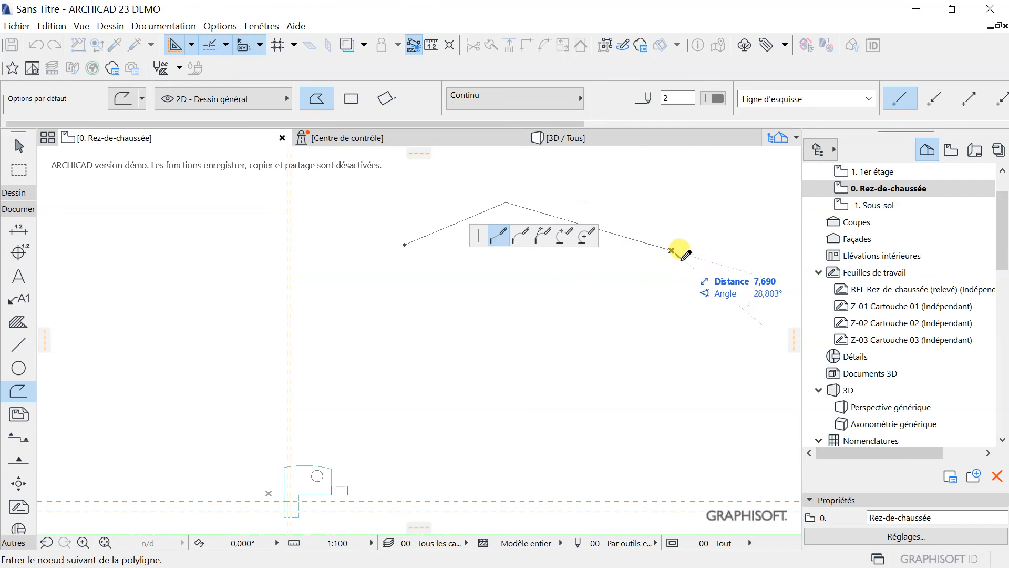
Continue the polyline with a tangent arc and close it back to its start point with two straight segments
{"action": "left_click", "coordinate": [553, 235]}
{"action": "left_click", "coordinate": [694, 416]}
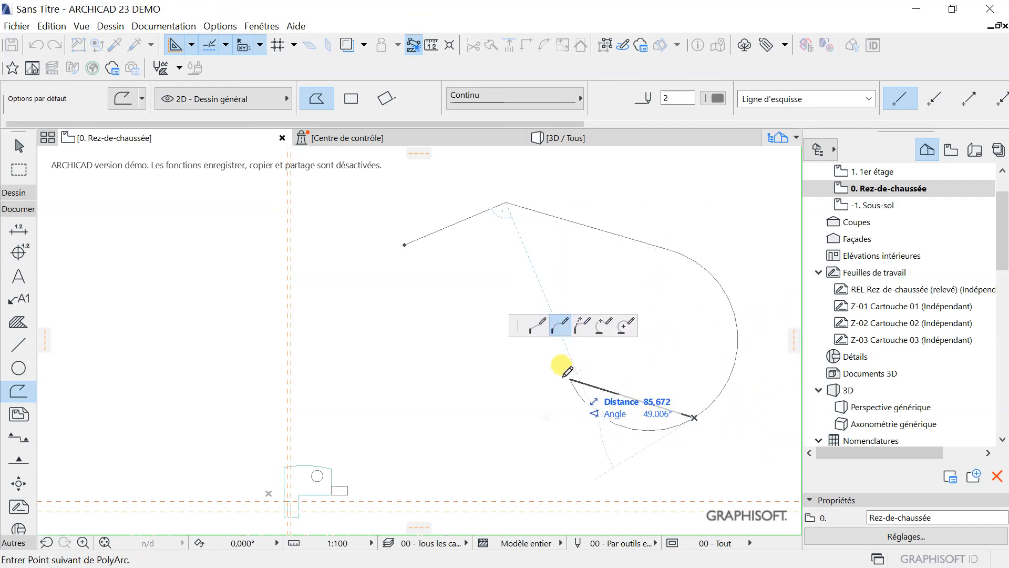
{"action": "left_click", "coordinate": [538, 330]}
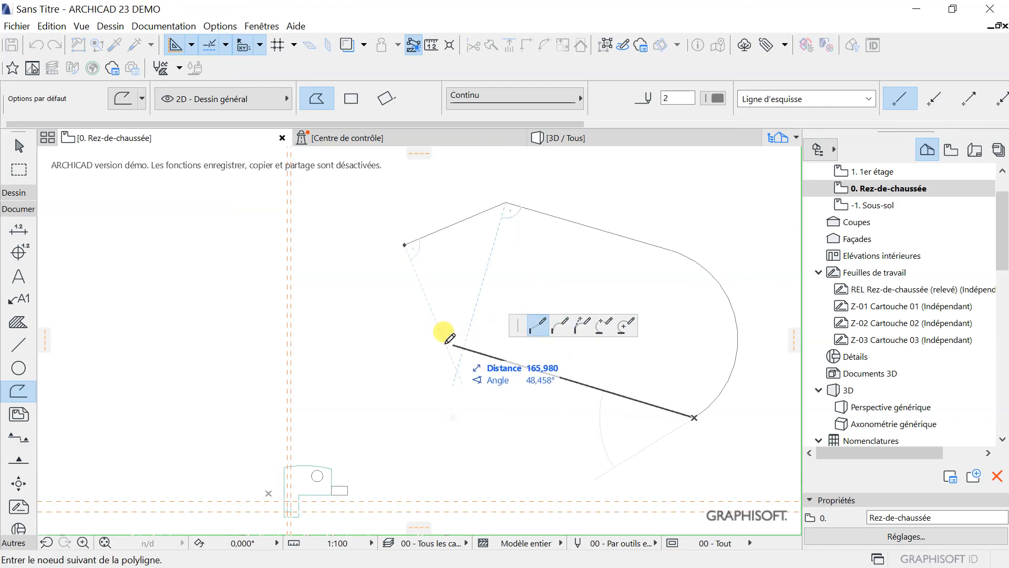
{"action": "left_click", "coordinate": [462, 350]}
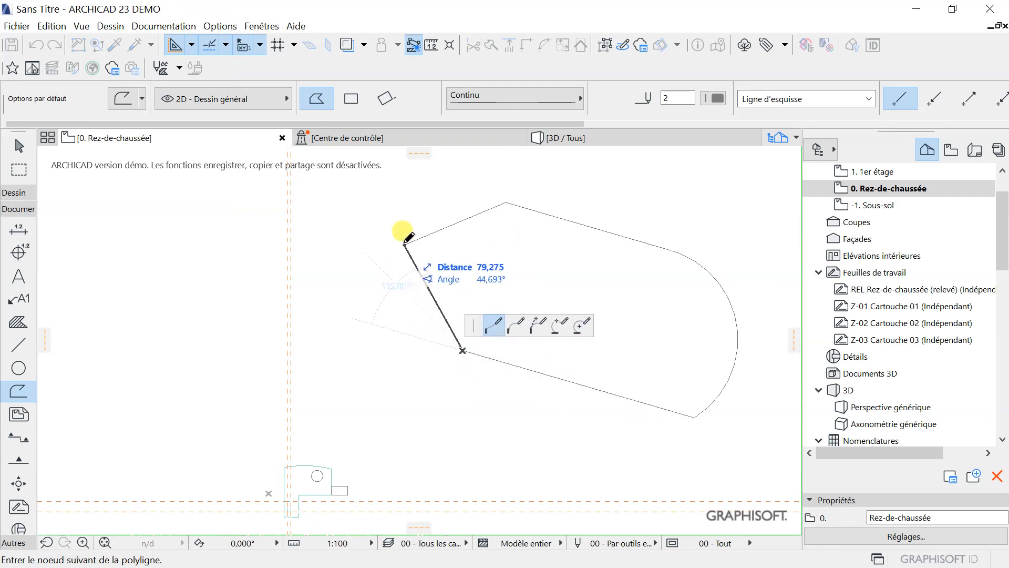
{"action": "left_click", "coordinate": [406, 245]}
Create a slab that follows the closed polyline using the Magic Wand, then select it to check its outline and deselect it
{"action": "scroll", "coordinate": [270, 397], "scroll_direction": "down", "scroll_amount": 5}
{"action": "scroll", "coordinate": [284, 266], "scroll_direction": "up", "scroll_amount": 5}
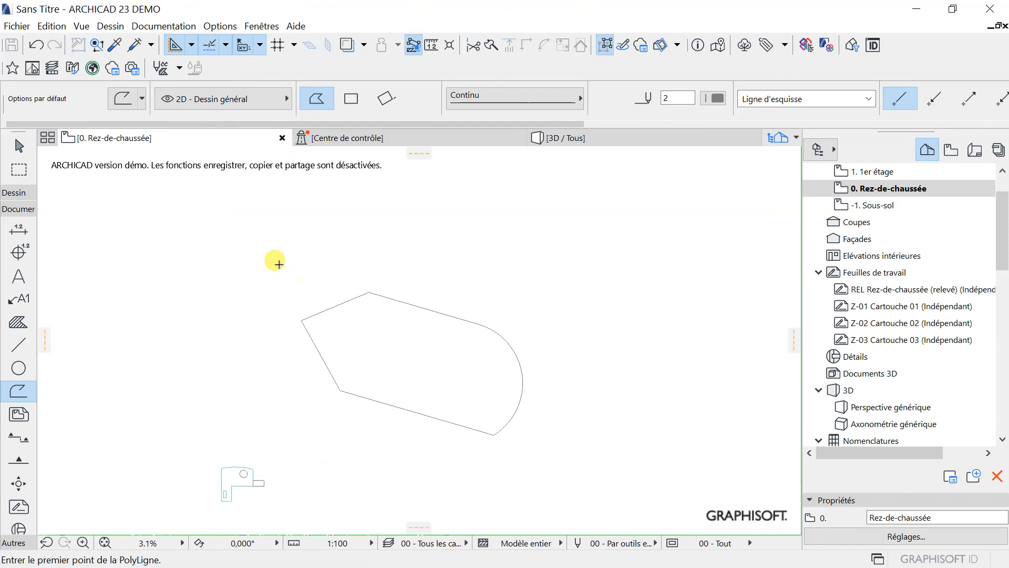
{"action": "scroll", "coordinate": [510, 371], "scroll_direction": "down", "scroll_amount": 2}
{"action": "scroll", "coordinate": [471, 445], "scroll_direction": "up", "scroll_amount": 4}
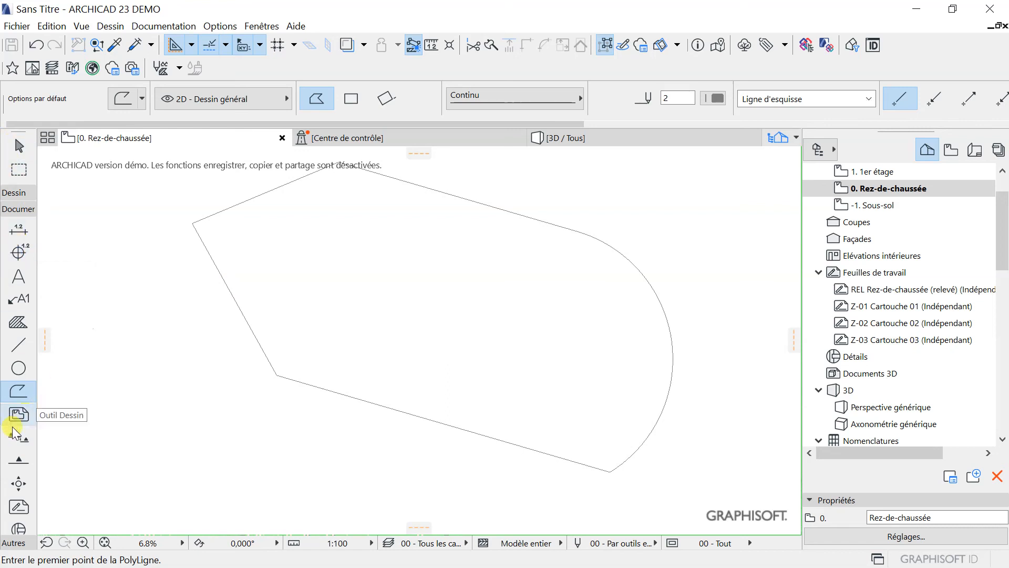
{"action": "left_click", "coordinate": [20, 194]}
{"action": "left_click", "coordinate": [16, 352]}
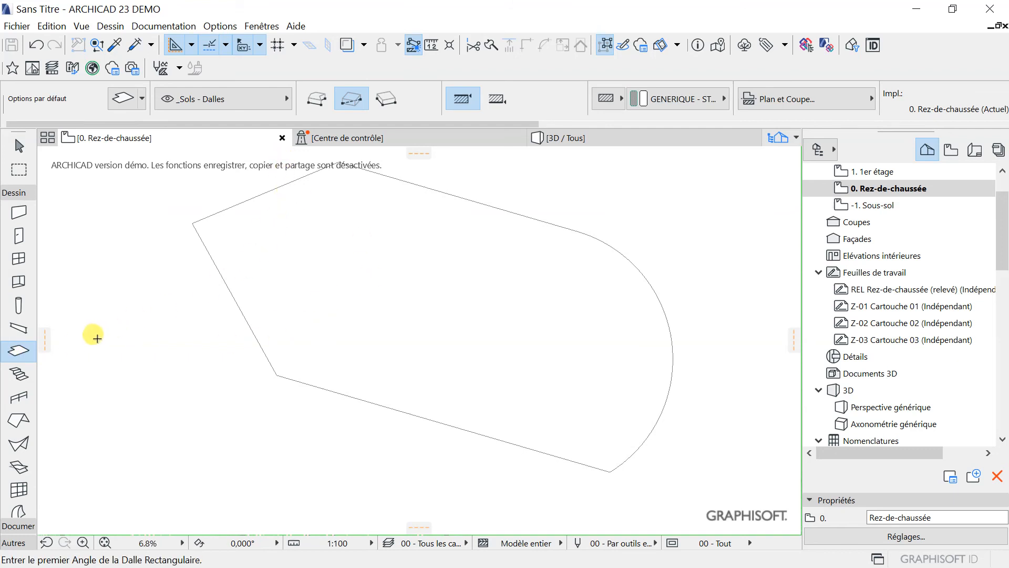
{"action": "key", "text": "space"}
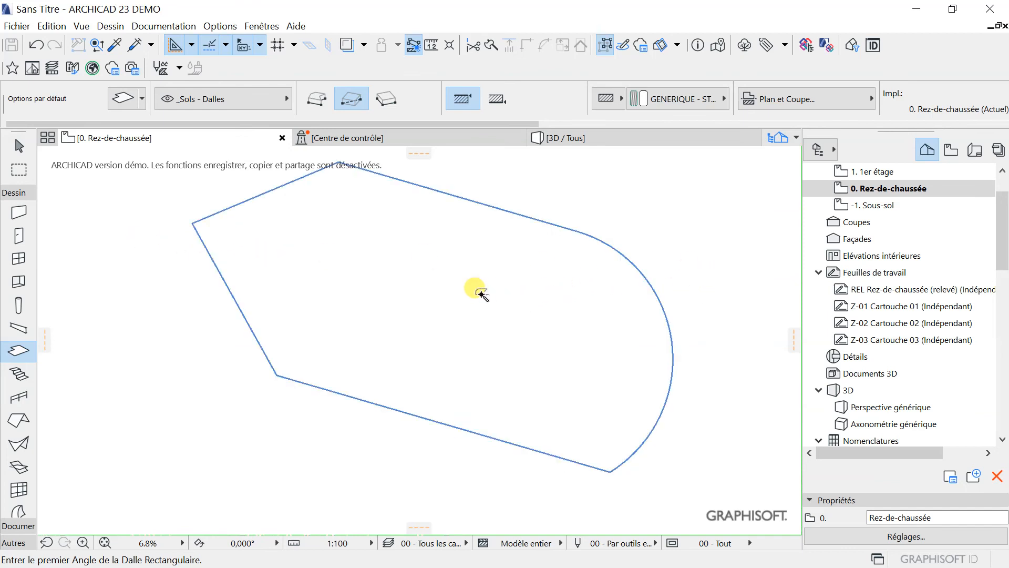
{"action": "left_click", "coordinate": [20, 146]}
{"action": "left_click", "coordinate": [366, 322]}
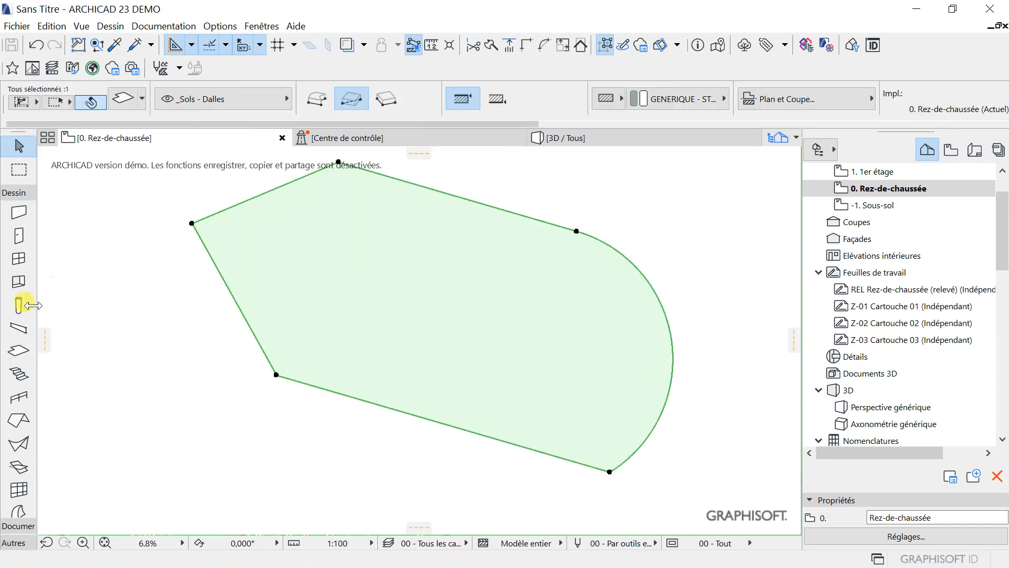
{"action": "key", "text": "Escape"}
Create exterior walls along the whole closed polyline using the Wall tool and the Magic Wand, and check them close up
{"action": "left_click", "coordinate": [19, 213]}
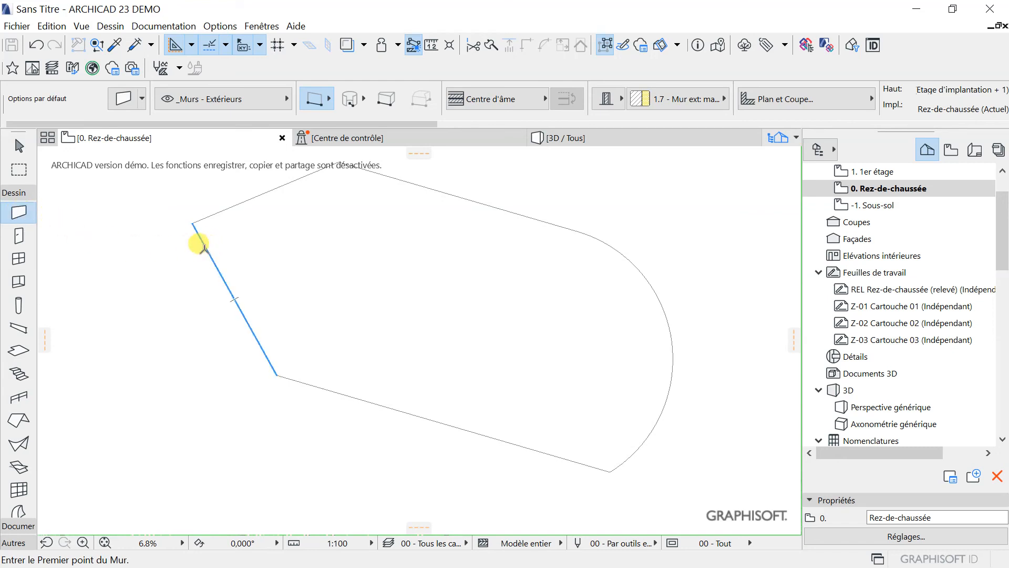
{"action": "key", "text": "space"}
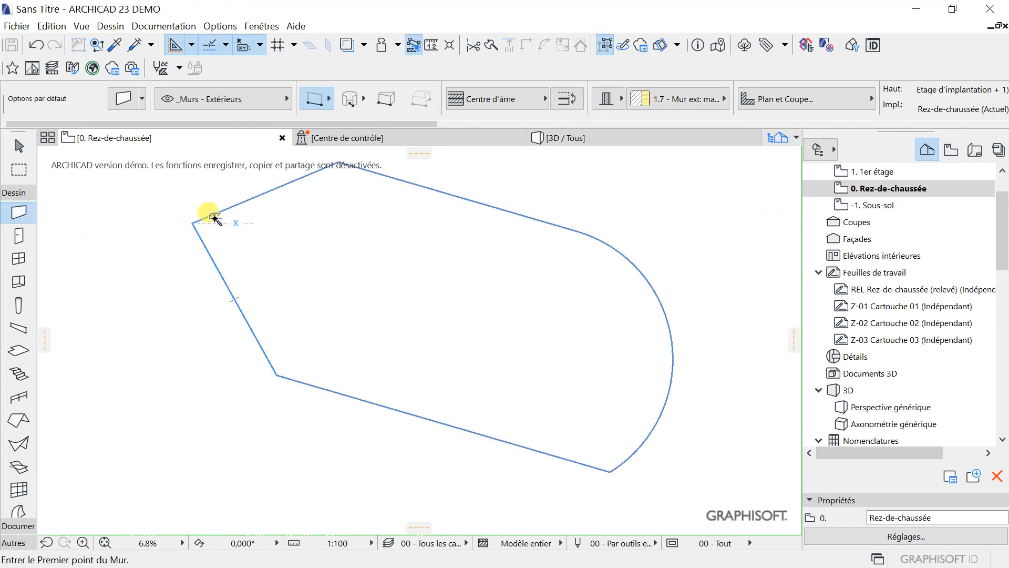
{"action": "left_click", "coordinate": [220, 212]}
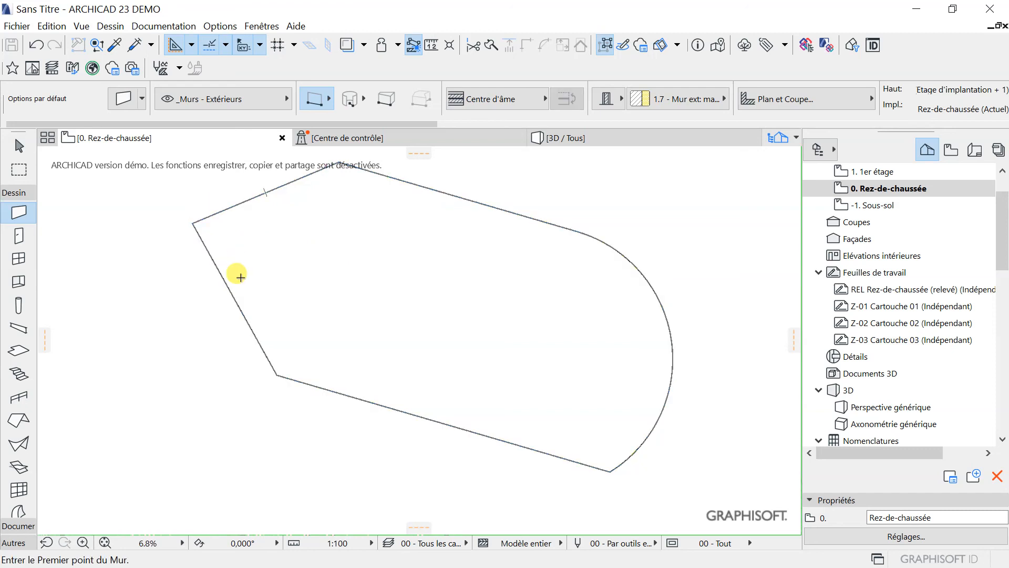
{"action": "scroll", "coordinate": [259, 377], "scroll_direction": "up", "scroll_amount": 5}
{"action": "scroll", "coordinate": [358, 456], "scroll_direction": "up", "scroll_amount": 3}
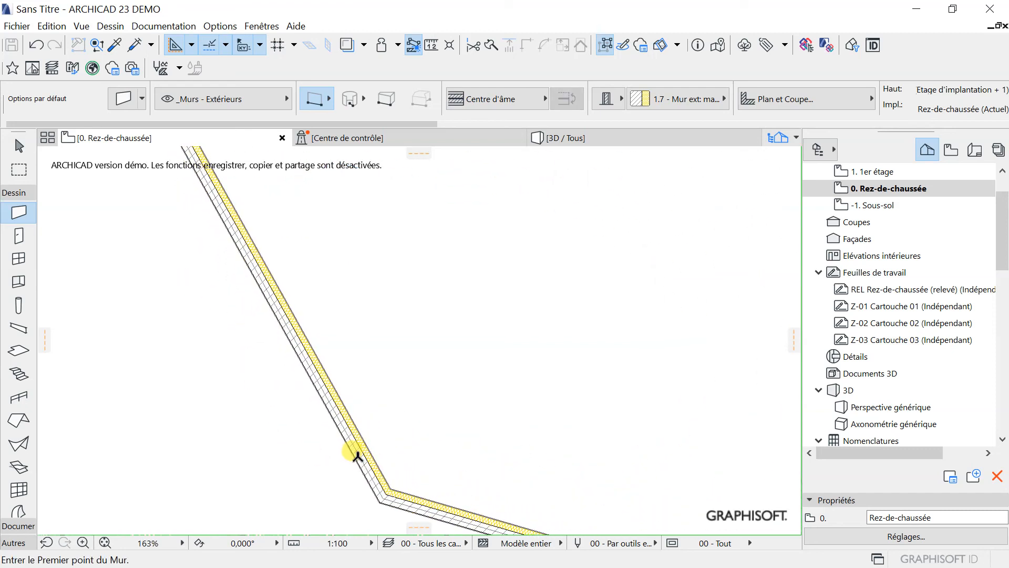
Examine the whole closed polyline shape and the first slab with its circle and adjoining rectangle on the ground-floor plan
{"action": "scroll", "coordinate": [173, 407], "scroll_direction": "down", "scroll_amount": 7}
{"action": "scroll", "coordinate": [441, 442], "scroll_direction": "up", "scroll_amount": 3}
{"action": "scroll", "coordinate": [383, 444], "scroll_direction": "up", "scroll_amount": 2}
{"action": "scroll", "coordinate": [376, 394], "scroll_direction": "down", "scroll_amount": 7}
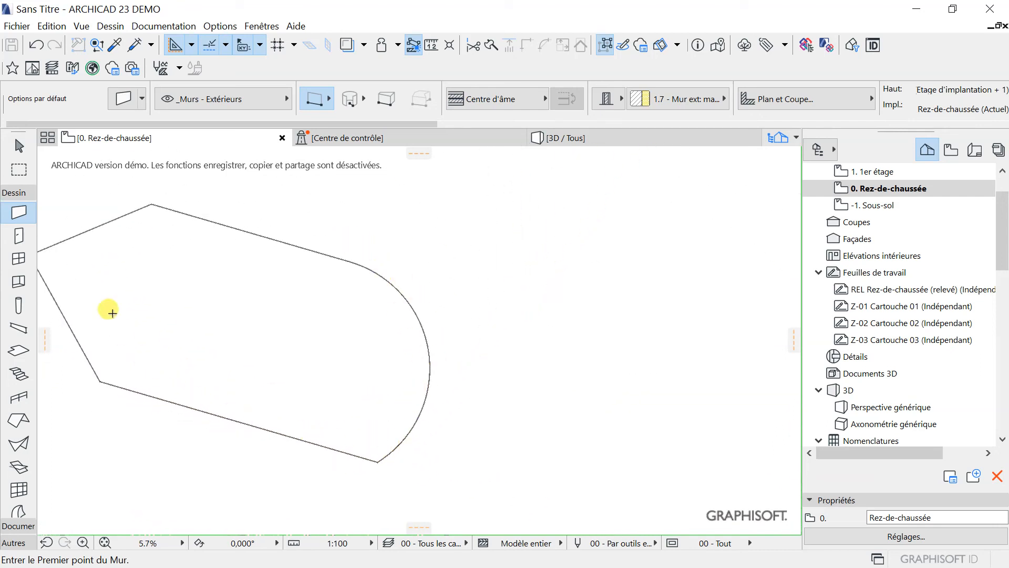
{"action": "scroll", "coordinate": [400, 313], "scroll_direction": "down", "scroll_amount": 4}
{"action": "scroll", "coordinate": [300, 294], "scroll_direction": "up", "scroll_amount": 4}
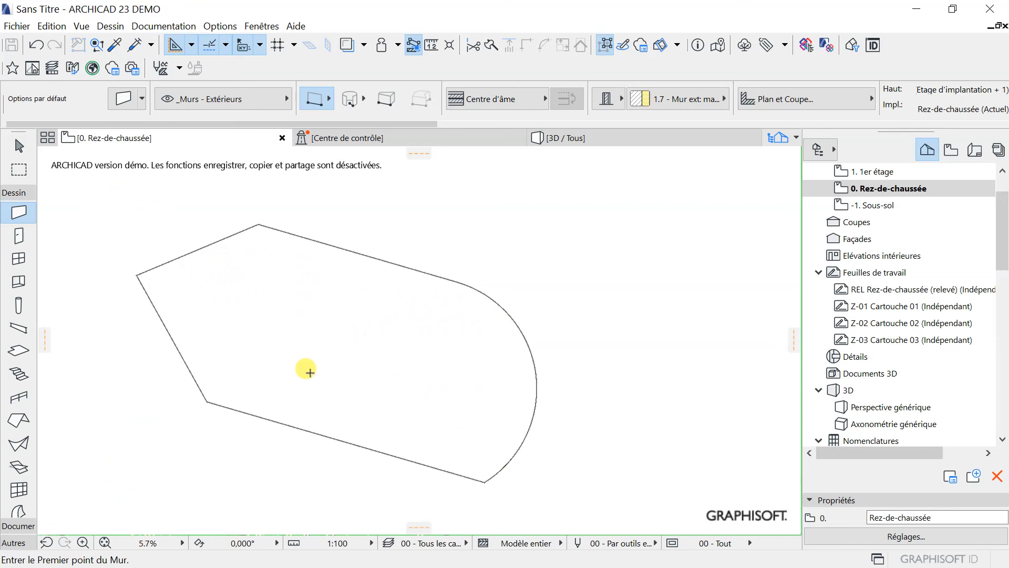
{"action": "scroll", "coordinate": [362, 303], "scroll_direction": "down", "scroll_amount": 3}
{"action": "scroll", "coordinate": [157, 452], "scroll_direction": "up", "scroll_amount": 5}
{"action": "scroll", "coordinate": [293, 419], "scroll_direction": "down", "scroll_amount": 3}
{"action": "scroll", "coordinate": [251, 401], "scroll_direction": "up", "scroll_amount": 2}
{"action": "scroll", "coordinate": [158, 413], "scroll_direction": "up", "scroll_amount": 4}
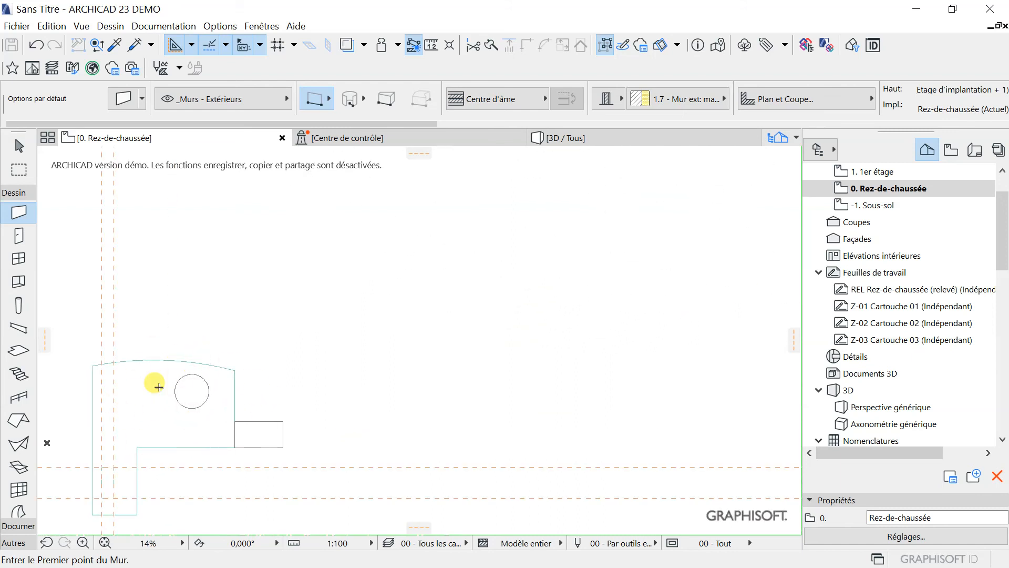
{"action": "scroll", "coordinate": [221, 408], "scroll_direction": "down", "scroll_amount": 3}
{"action": "scroll", "coordinate": [294, 367], "scroll_direction": "up", "scroll_amount": 5}
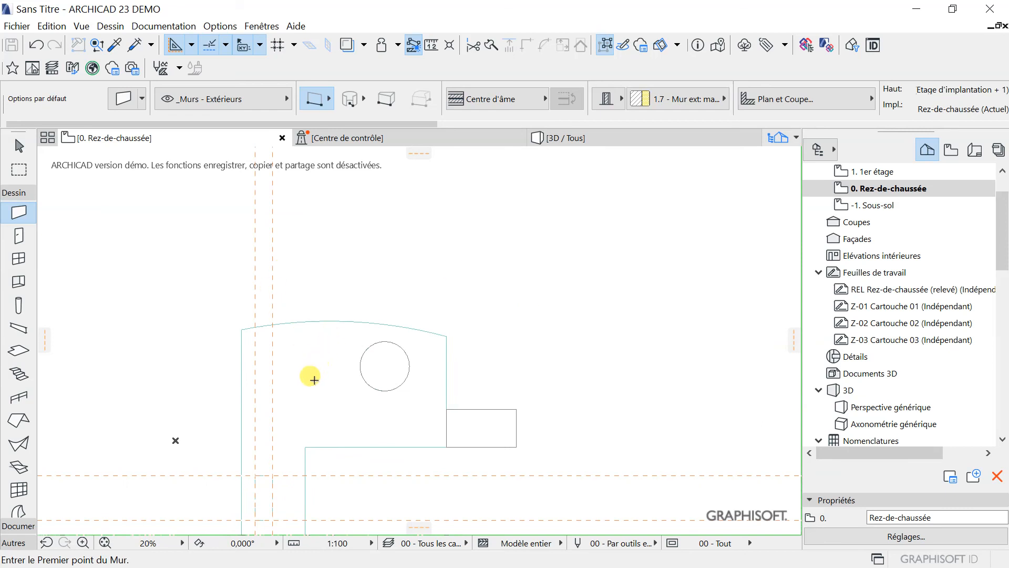
{"action": "scroll", "coordinate": [357, 342], "scroll_direction": "up", "scroll_amount": 3}
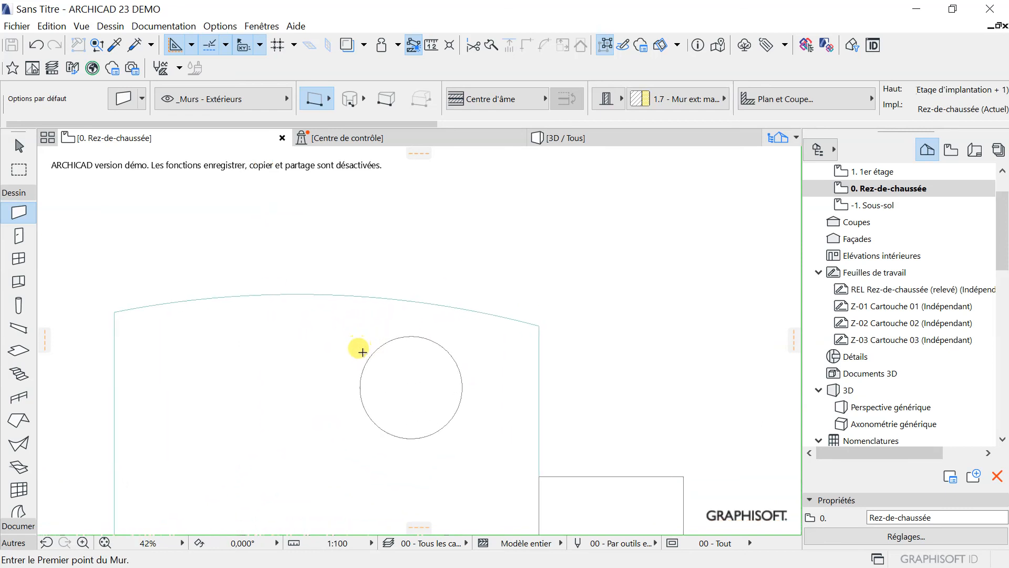
{"action": "scroll", "coordinate": [319, 310], "scroll_direction": "down", "scroll_amount": 3}
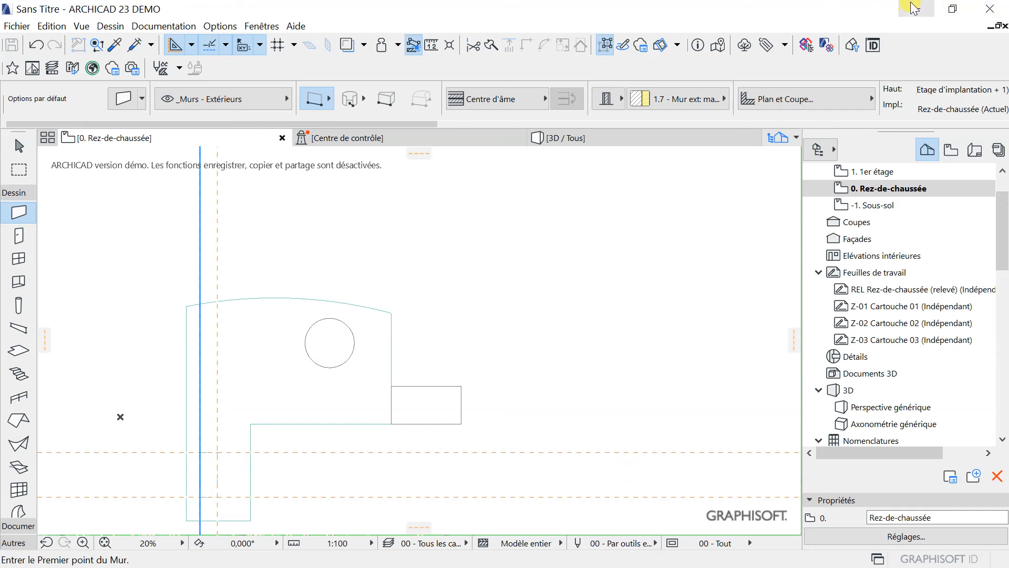
{"action": "left_click", "coordinate": [921, 9]}
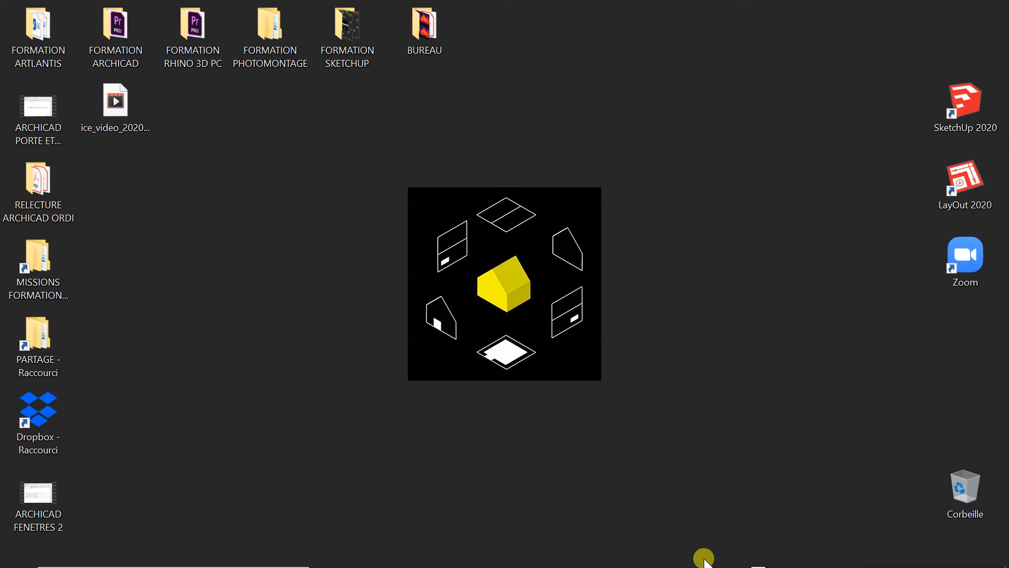
{"action": "mouse_move", "coordinate": [716, 566]}
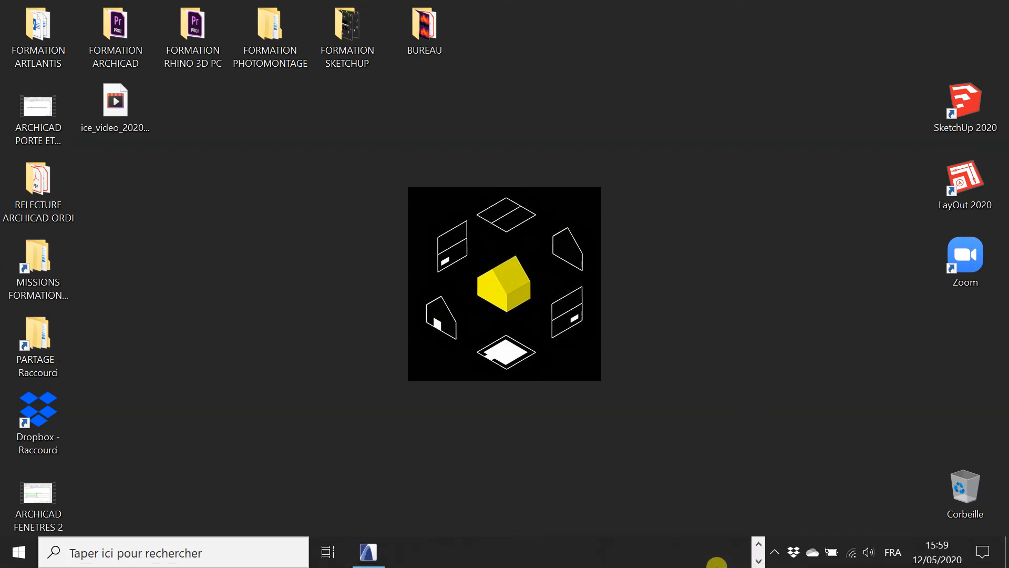
{"action": "left_click", "coordinate": [759, 545]}
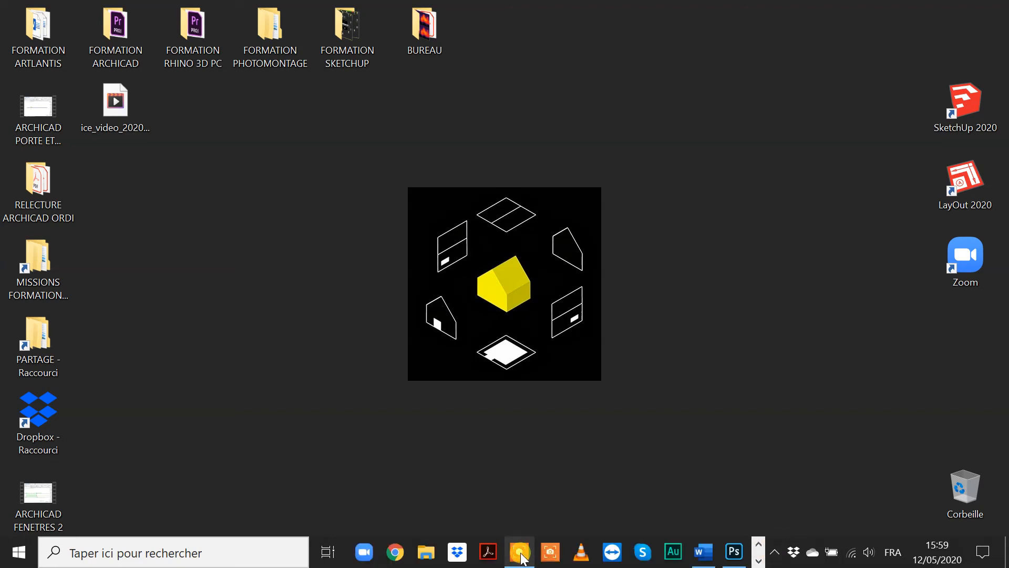